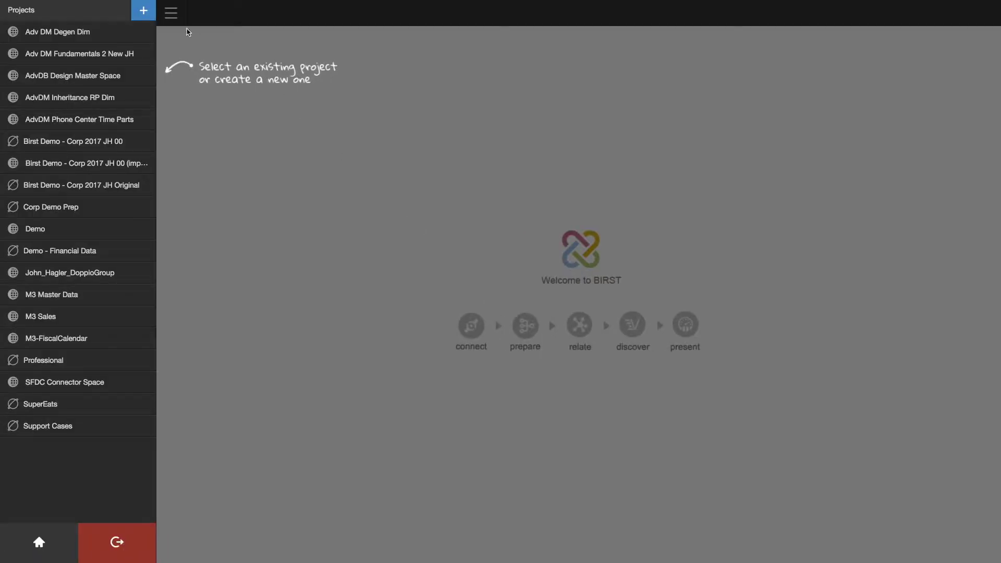
Create a new Birst project named 'Call Center Analytics'.
click(143, 12)
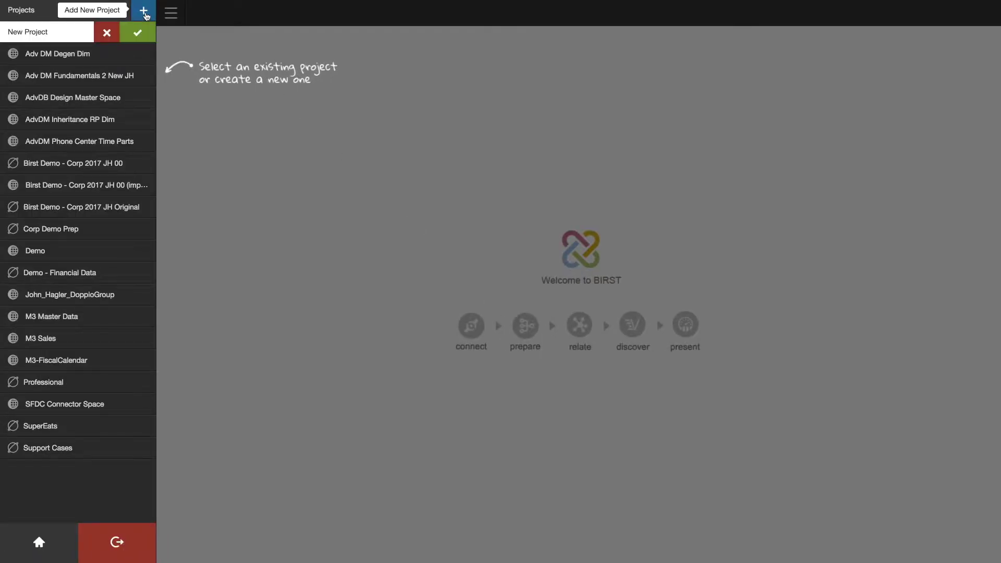
text(Call Center)
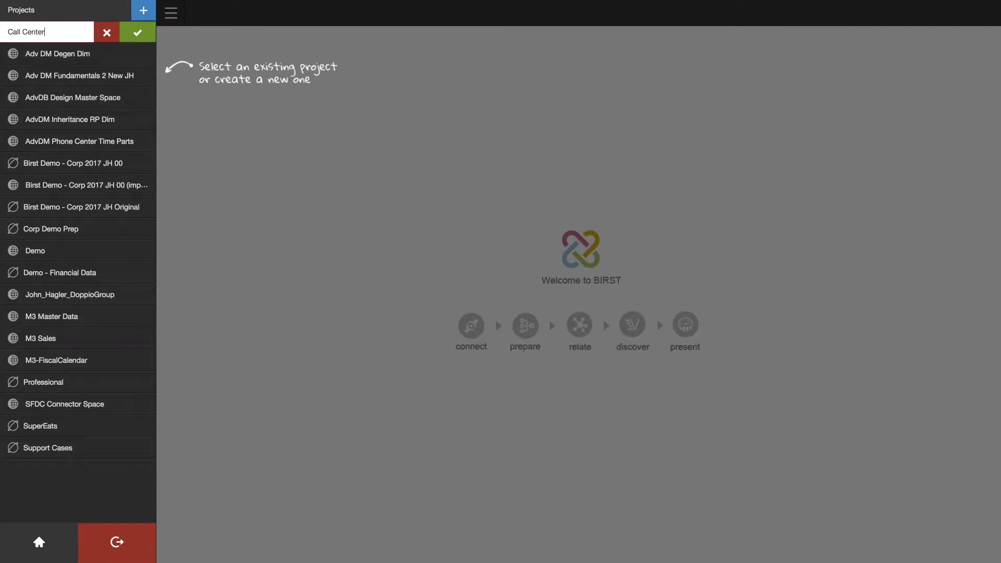
text( Analytics)
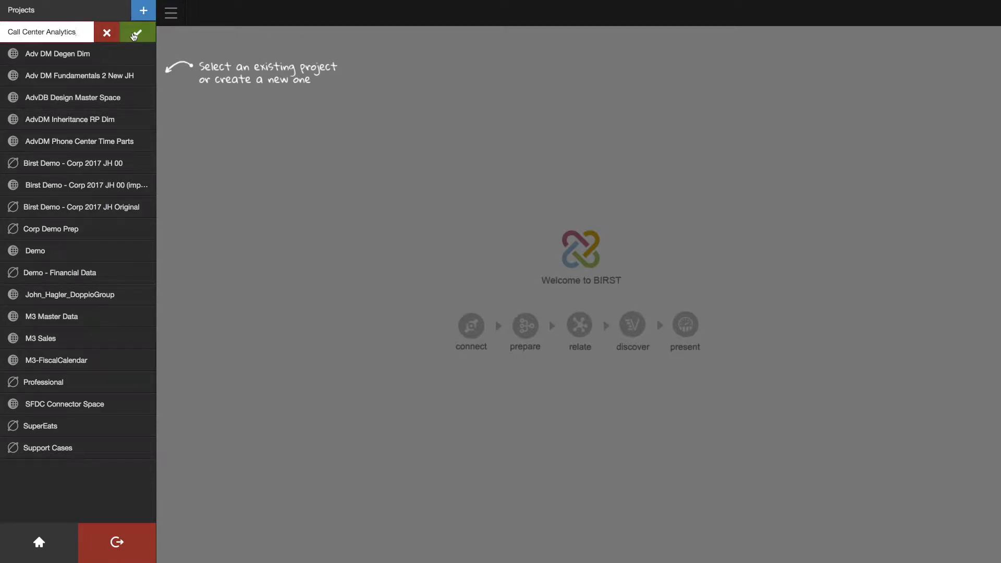
click(134, 33)
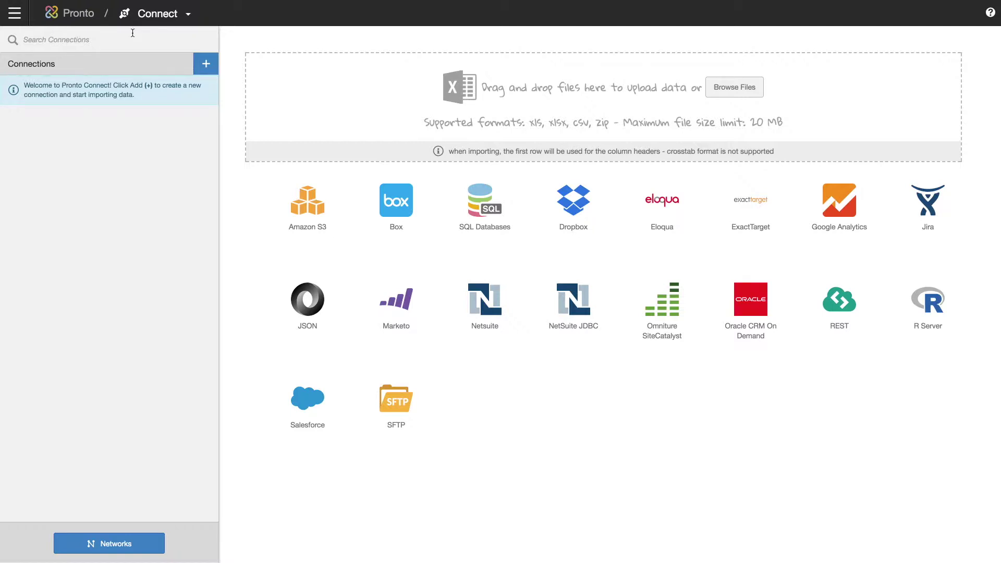
Start a SQL Databases connection named SupportDB using the Birst Demo Local agent.
click(207, 64)
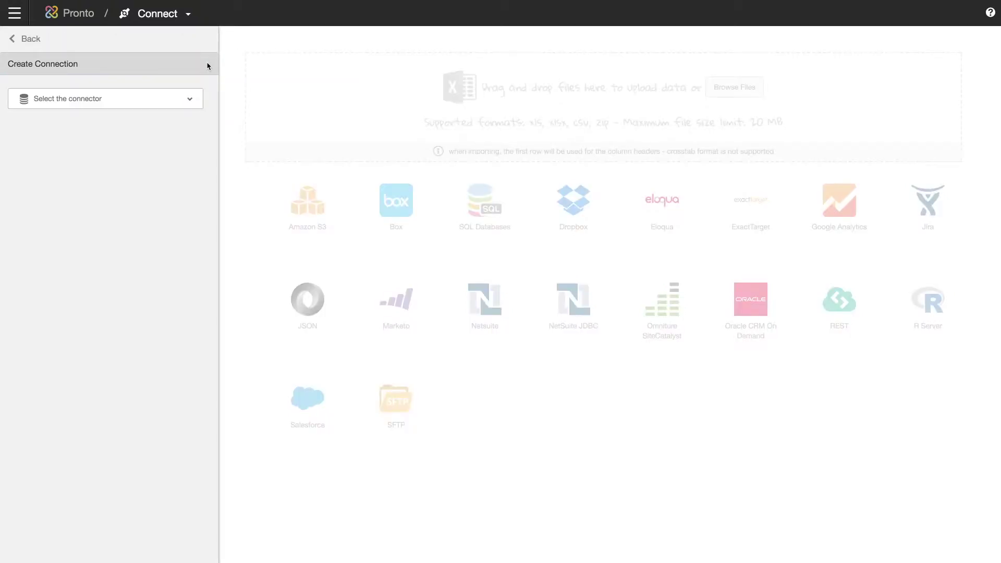
click(190, 98)
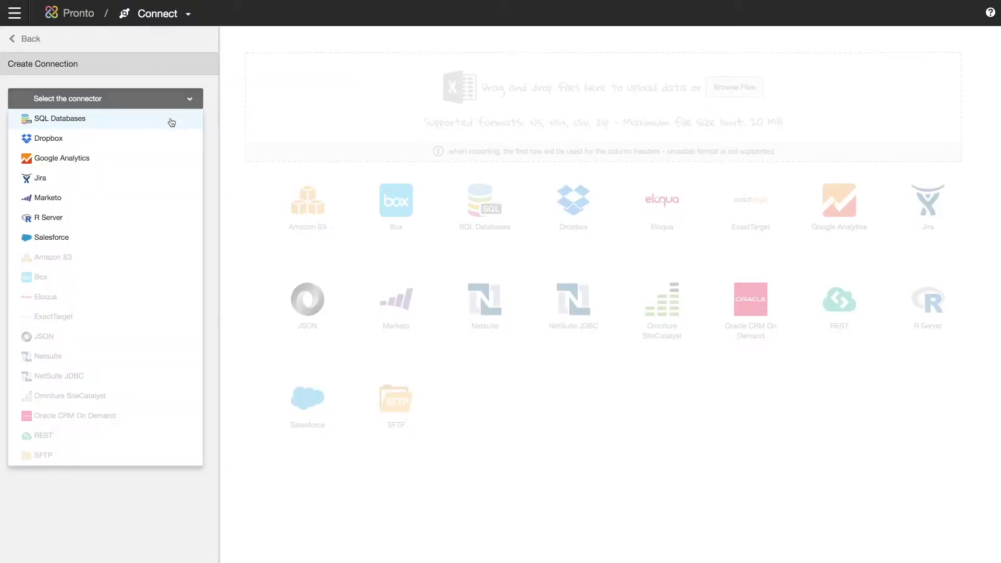
click(172, 119)
click(106, 142)
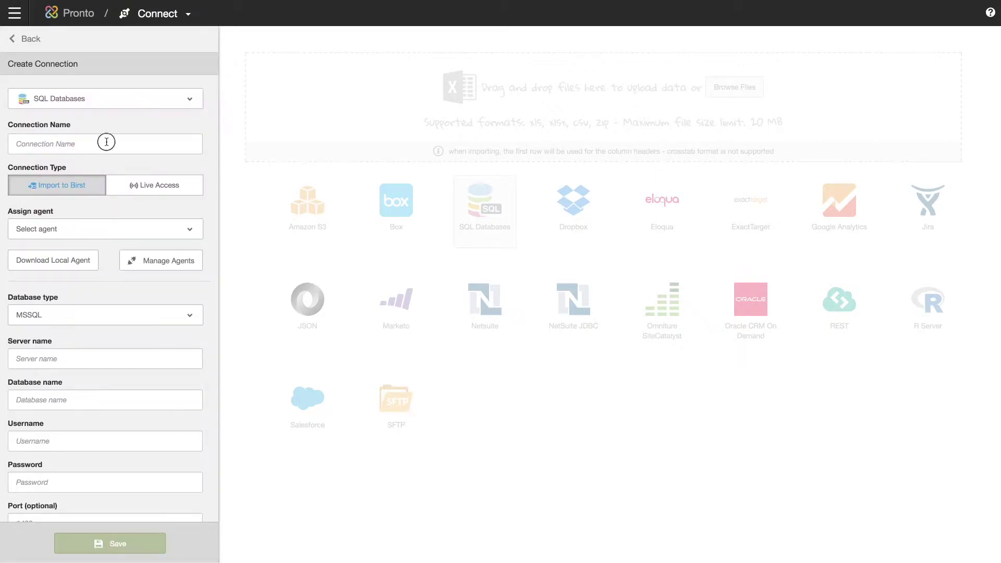
text(SupportDB)
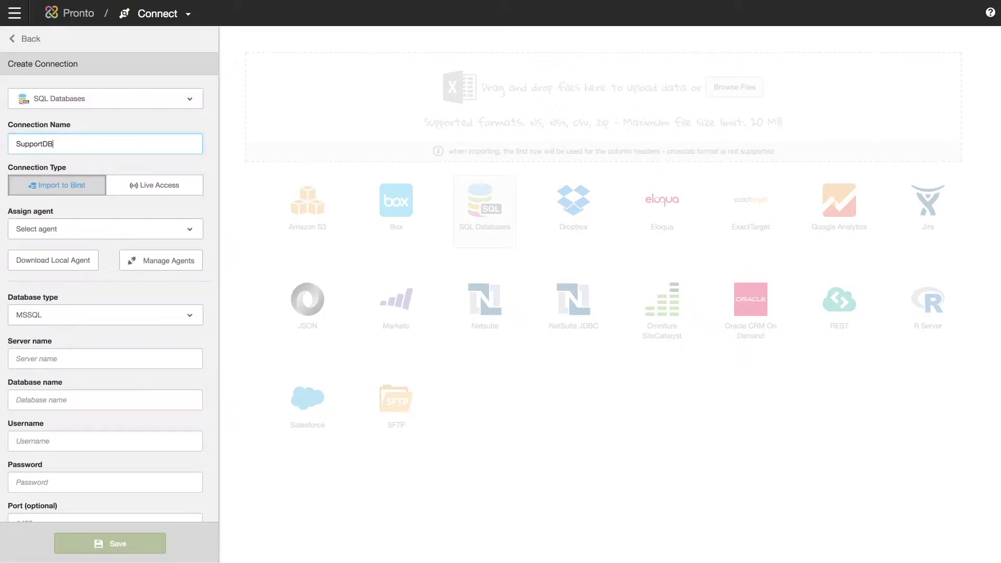
click(189, 230)
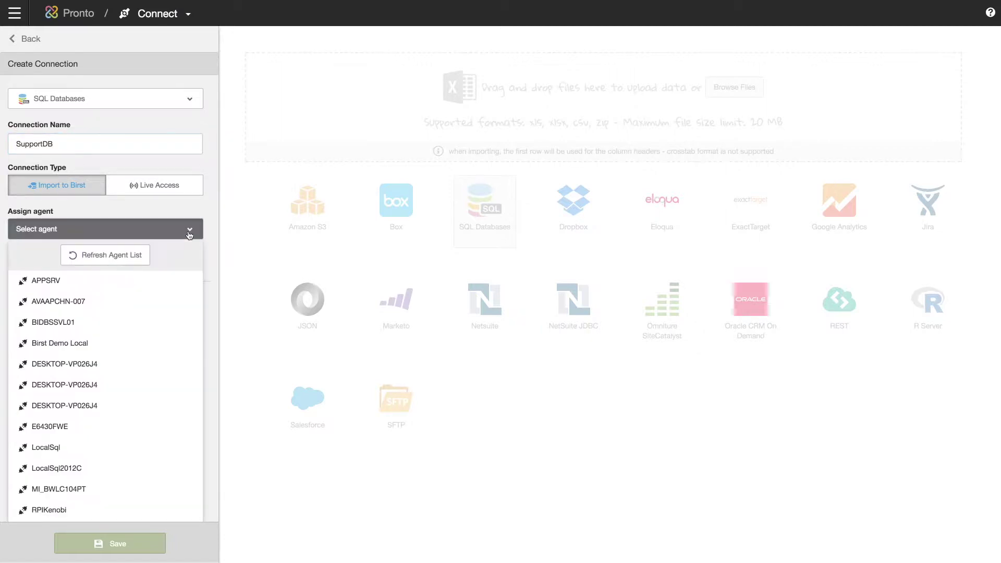
click(97, 346)
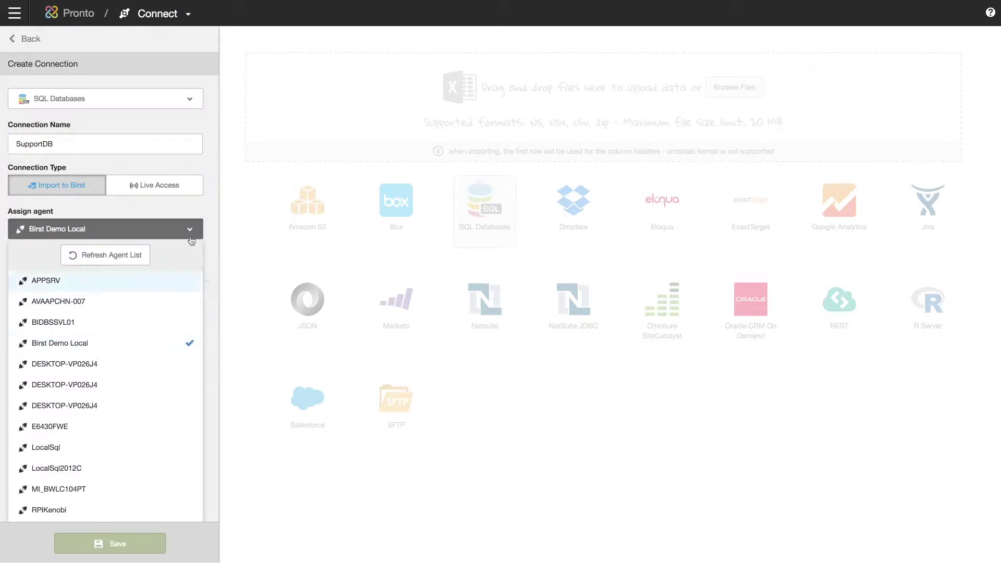
click(212, 219)
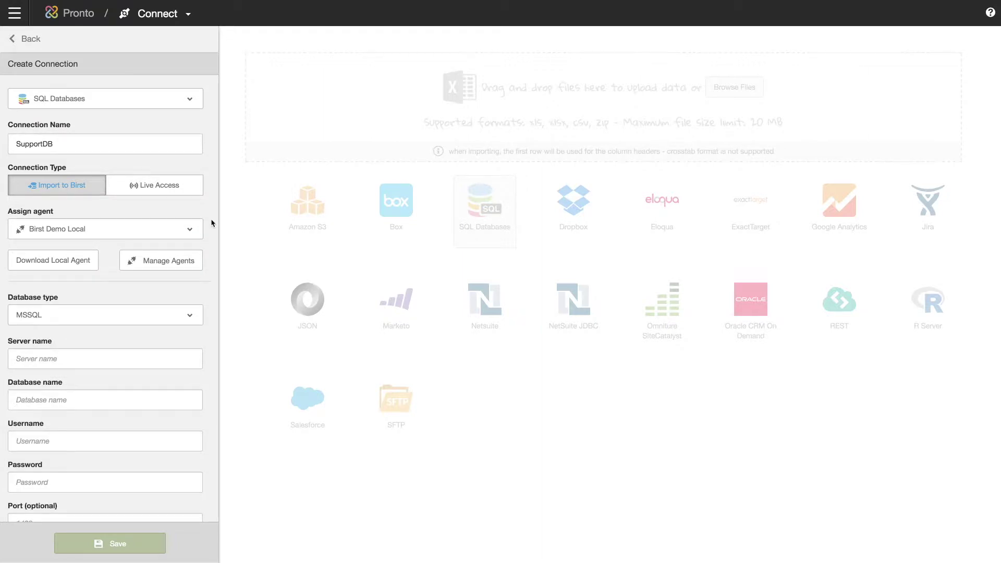
Enter the server, database SUPP, the database username and password, then save the connection.
click(55, 359)
key(ctrl+v)
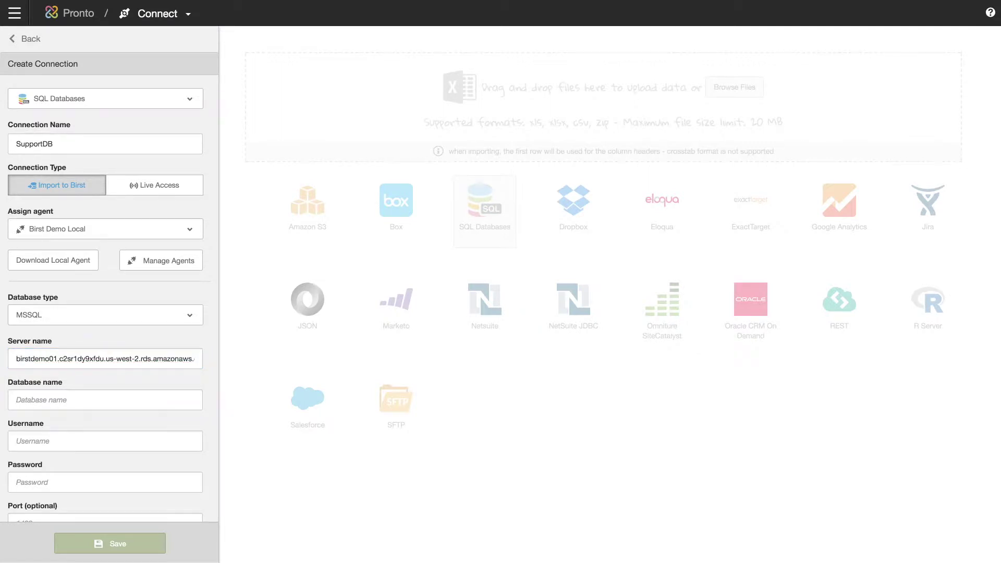
click(46, 399)
text(SUPP)
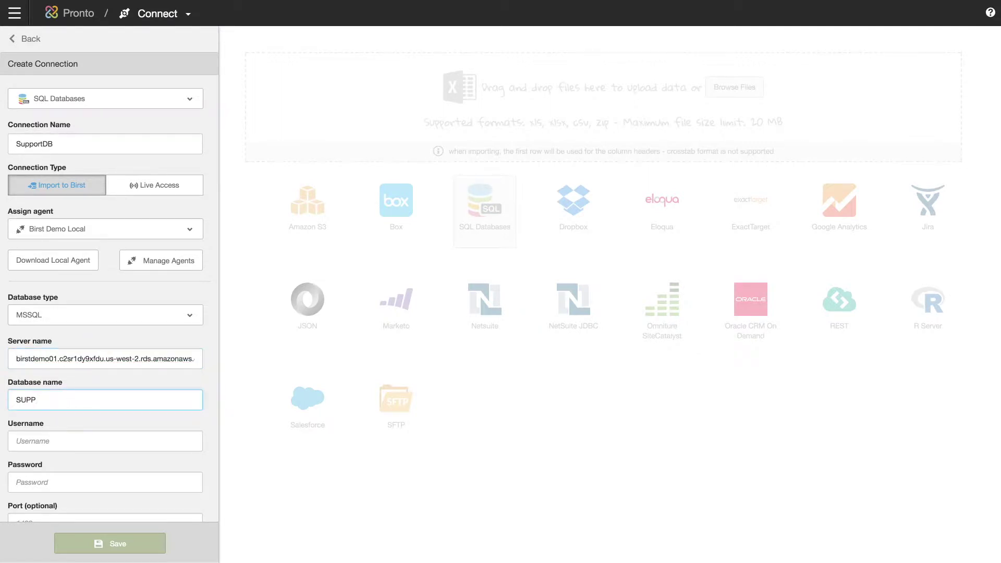
click(30, 441)
click(38, 482)
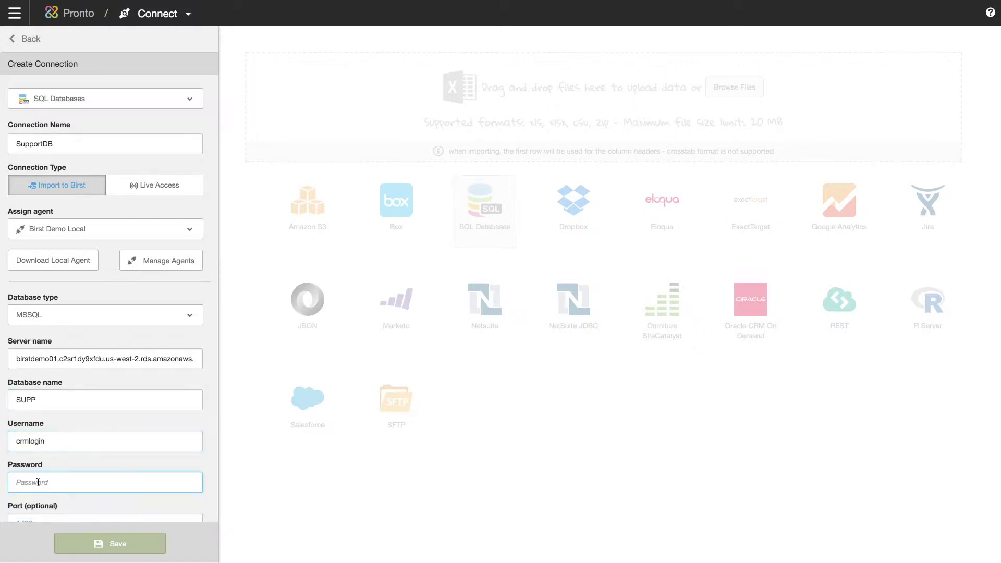
key(ctrl+v)
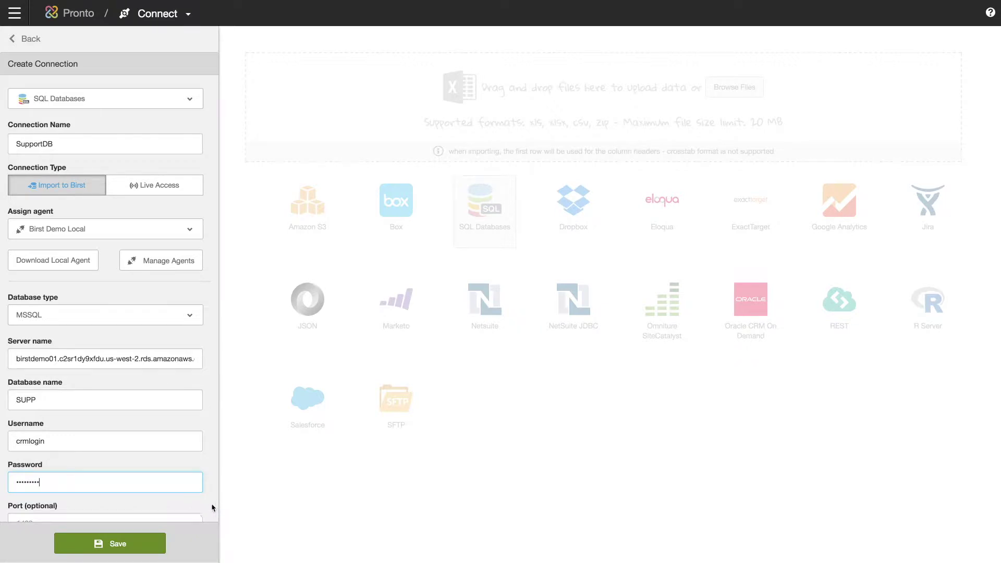
click(129, 546)
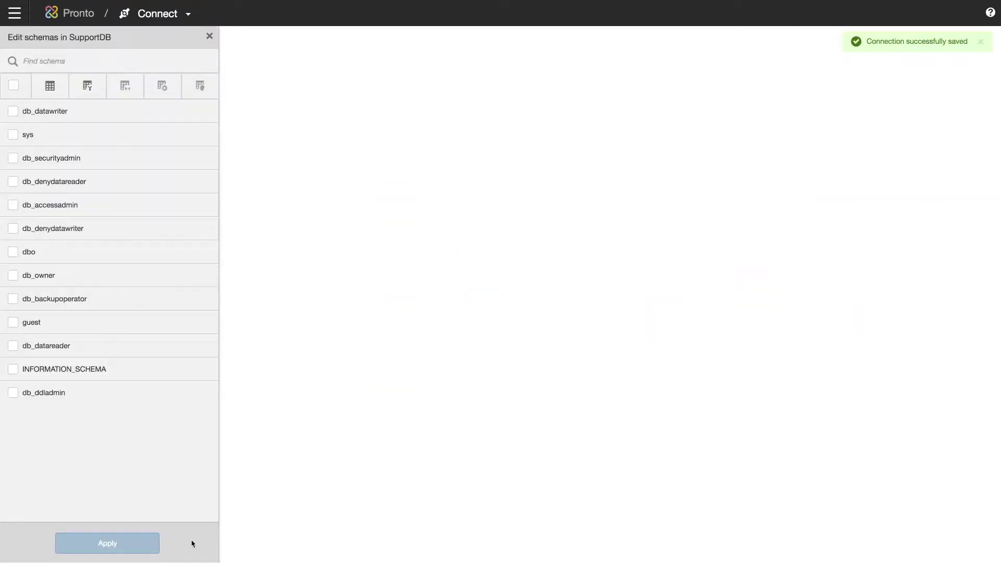
Import the CaseCategories and SupportCases tables from SupportDB's dbo schema, then return to connections.
click(13, 253)
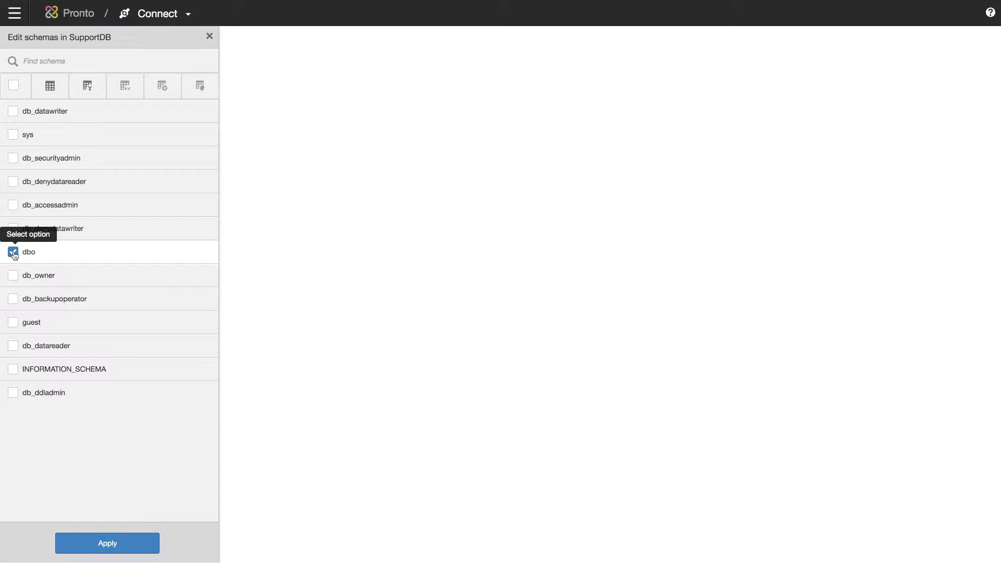
click(115, 546)
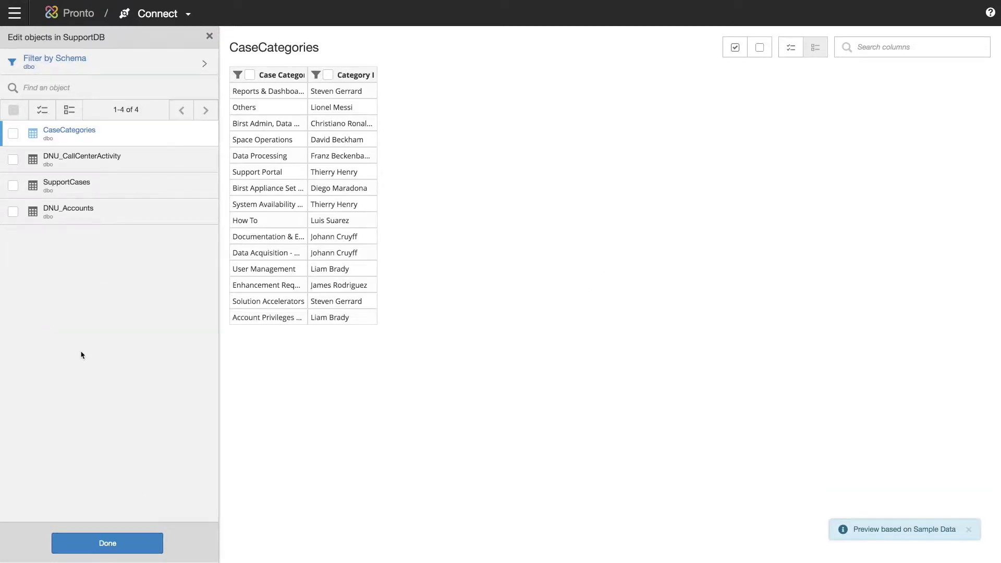
click(13, 134)
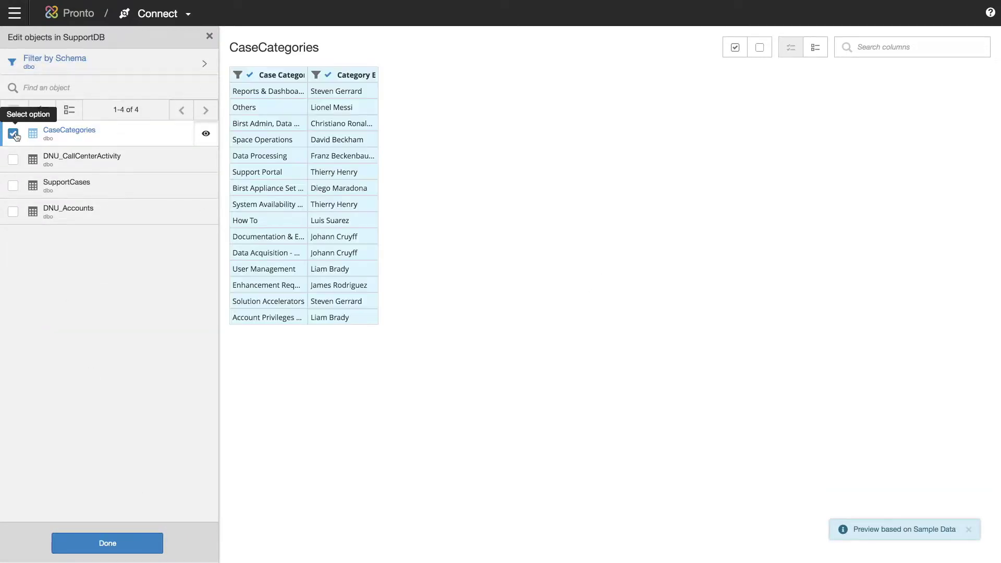
click(13, 187)
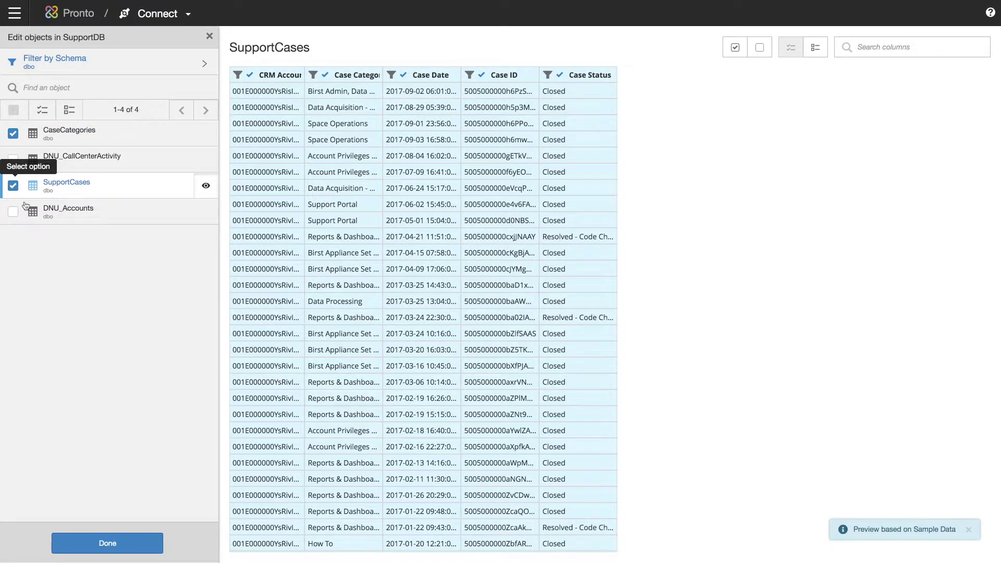
click(109, 544)
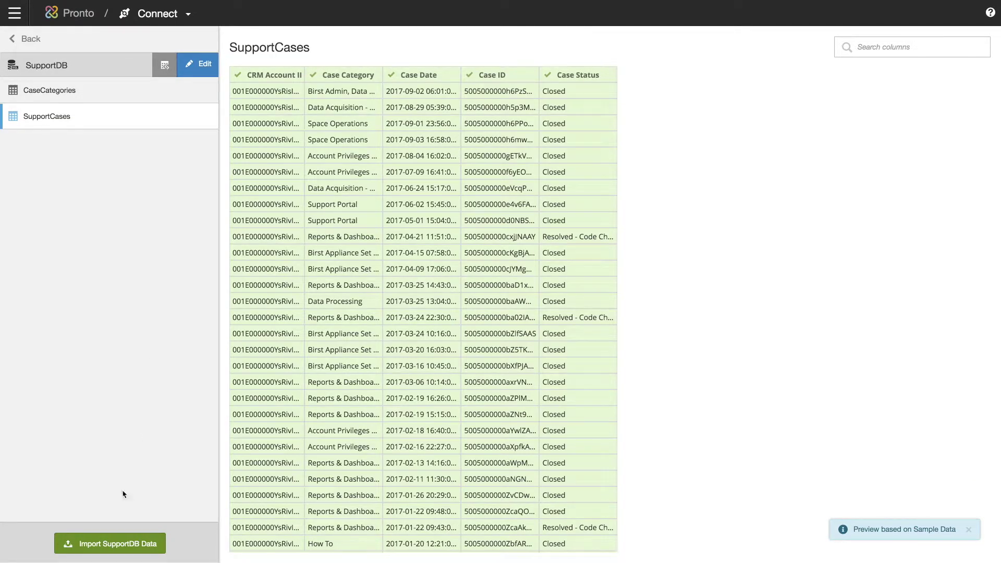
click(107, 542)
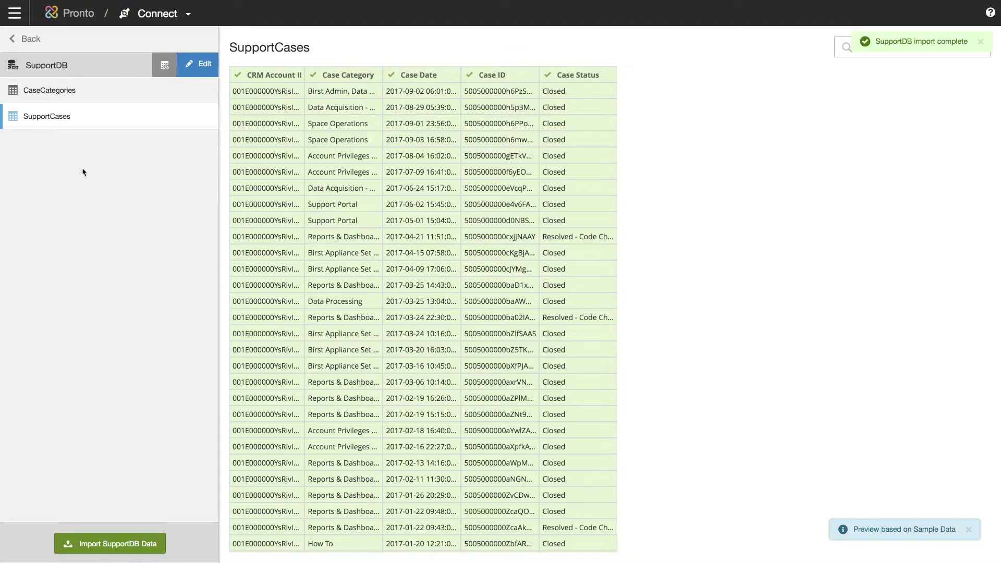
click(29, 39)
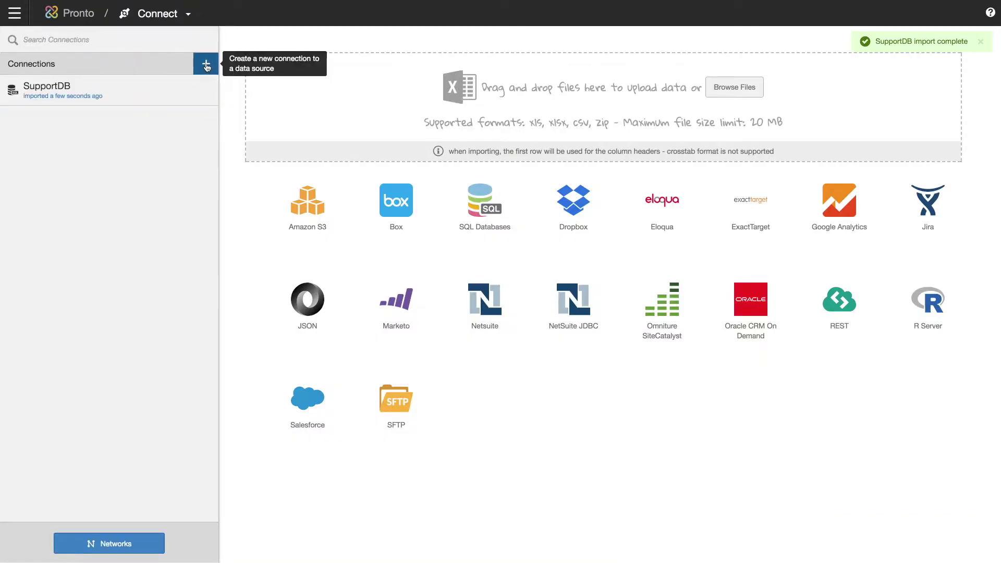
Start a new Salesforce connection named My SFDC.
click(207, 65)
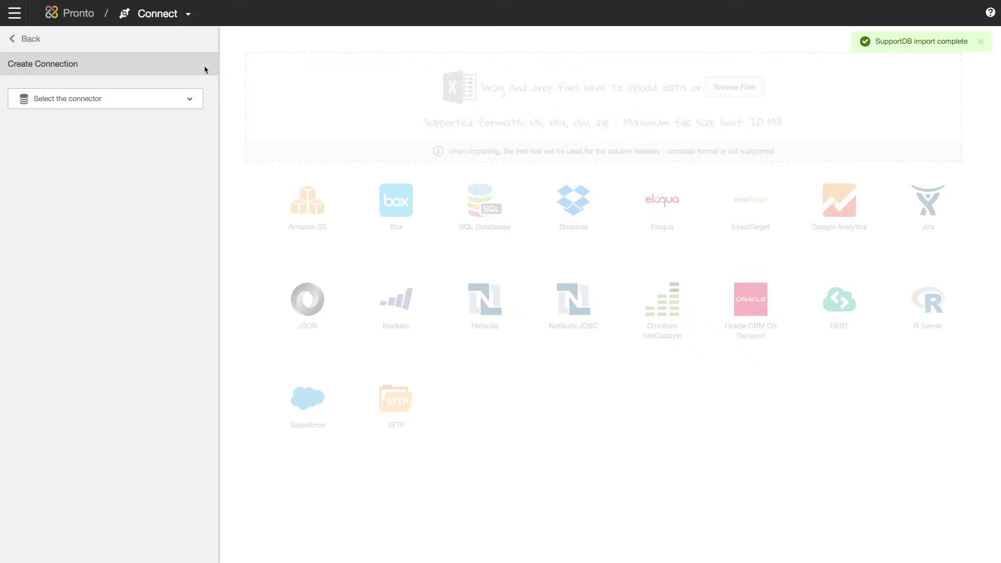
click(192, 98)
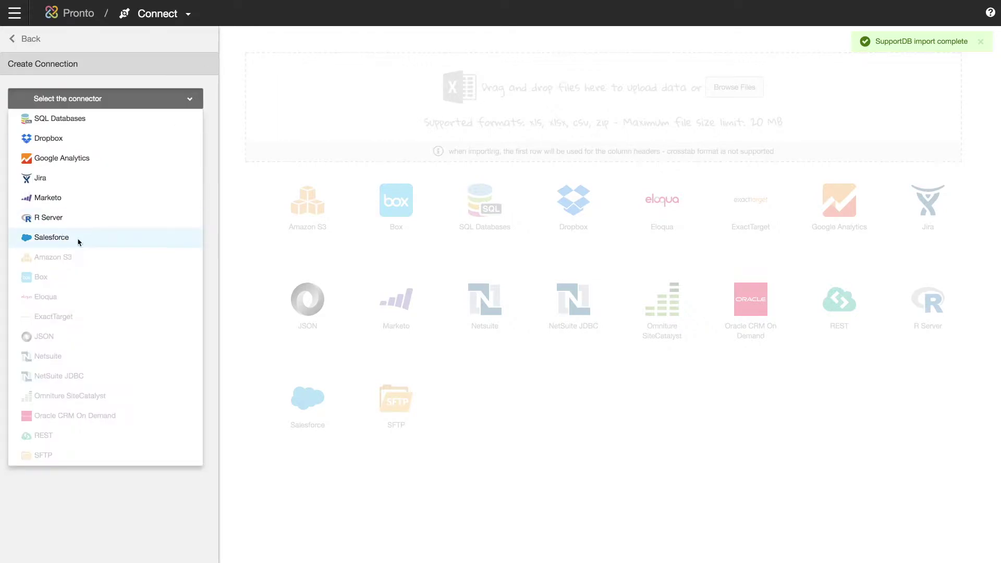
click(79, 237)
click(50, 144)
text(My SFDC)
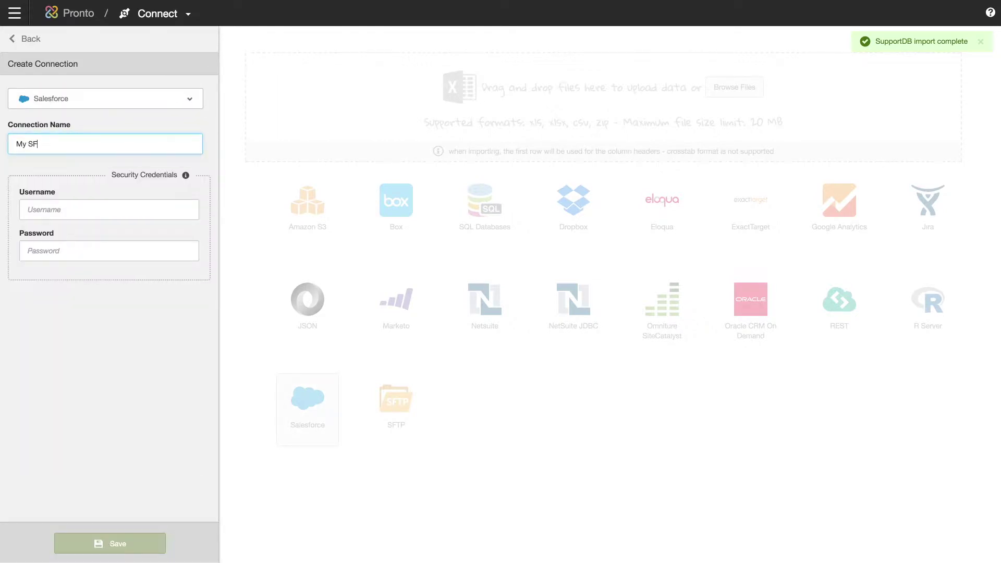
Enter the Salesforce username and password and save the connection.
click(80, 188)
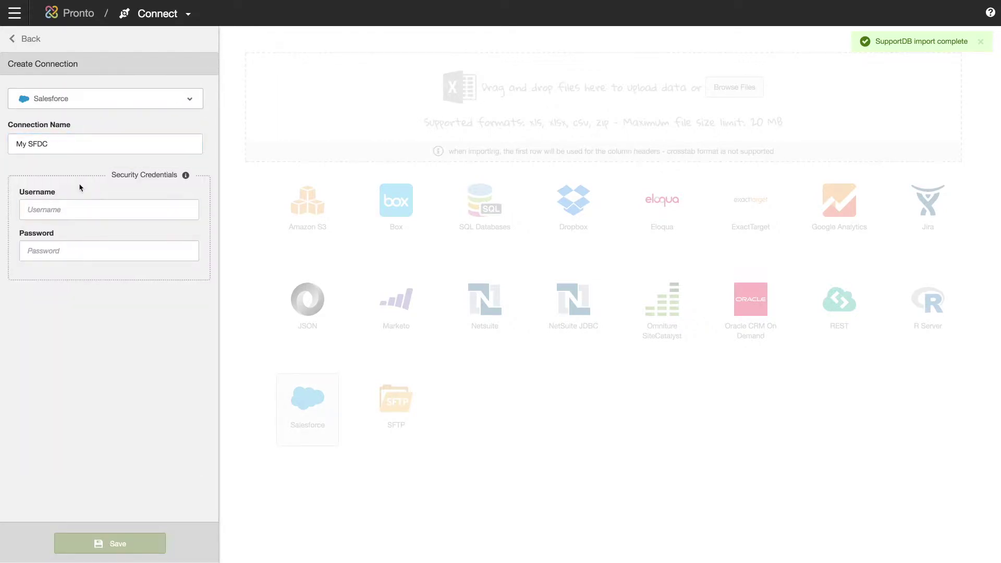
click(70, 215)
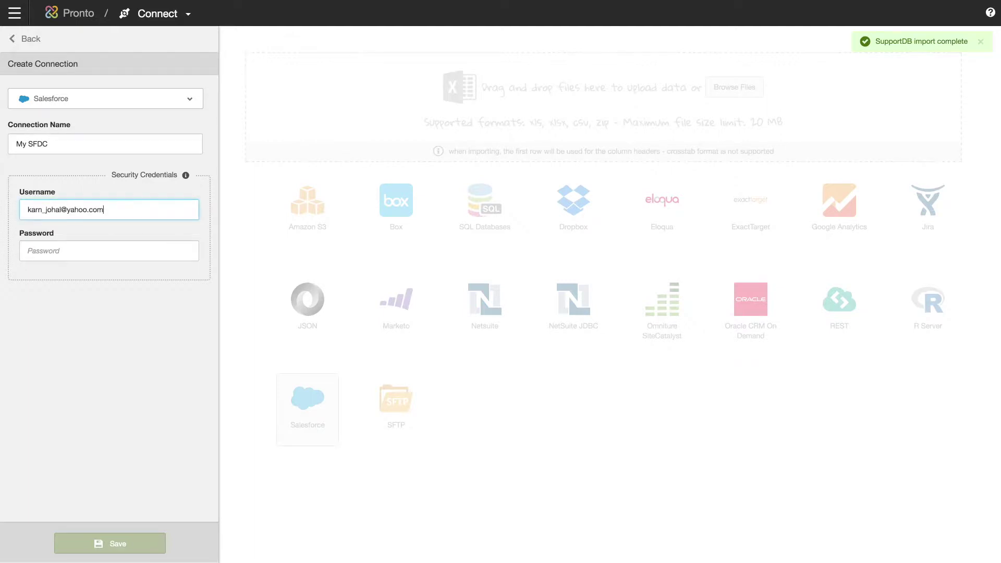
click(87, 249)
key(ctrl+v)
click(145, 544)
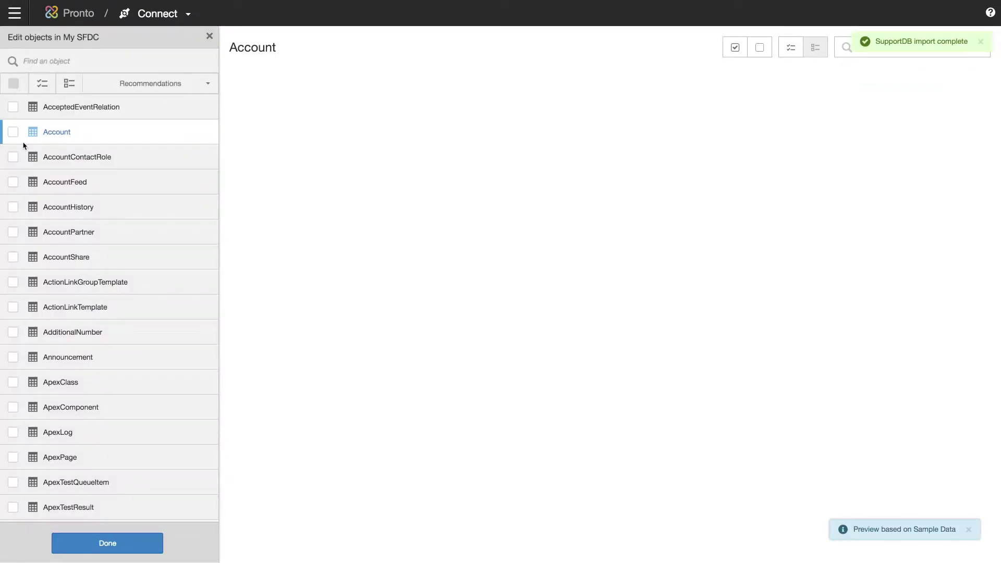
Import the Account object with only Account ID, Account Name, region, type and Billing State columns.
click(13, 135)
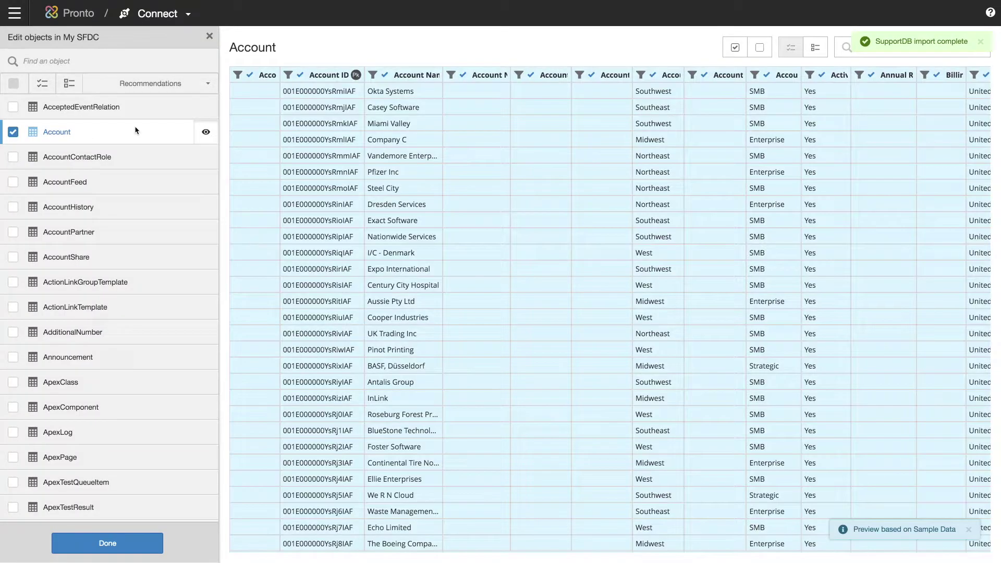
click(760, 51)
click(302, 76)
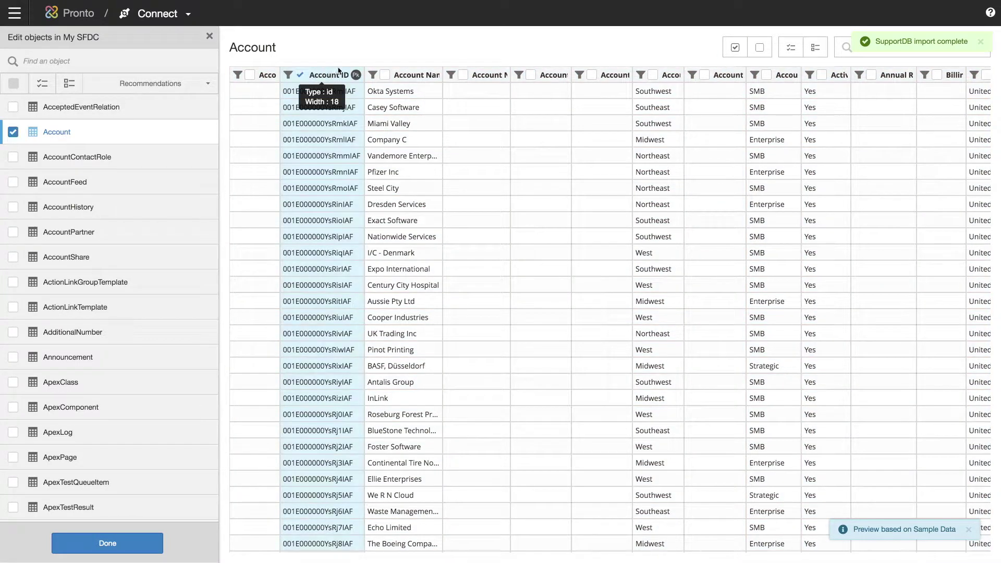
click(385, 76)
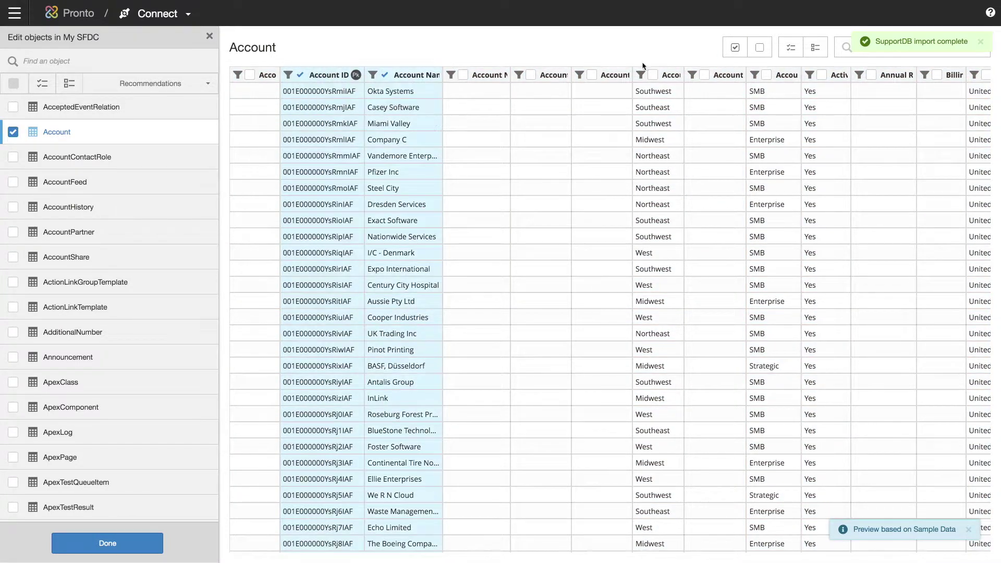
click(653, 76)
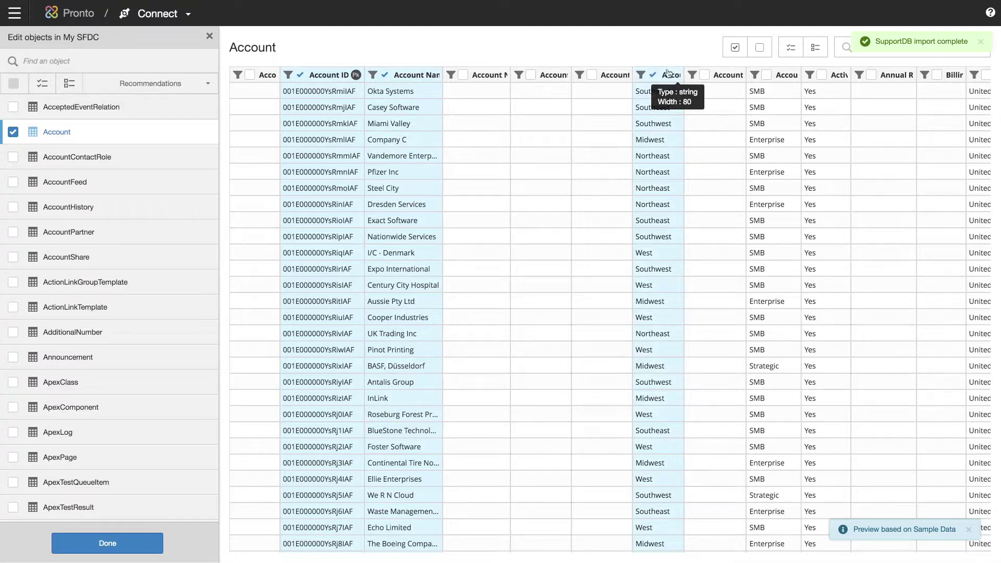
click(767, 77)
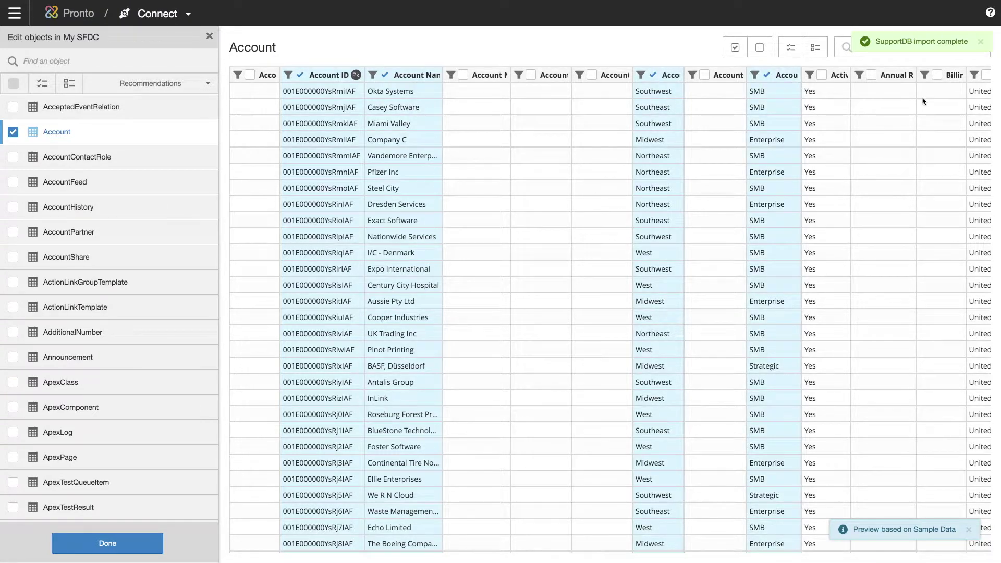
scroll(892, 95, right, 3)
scroll(888, 95, right, 5)
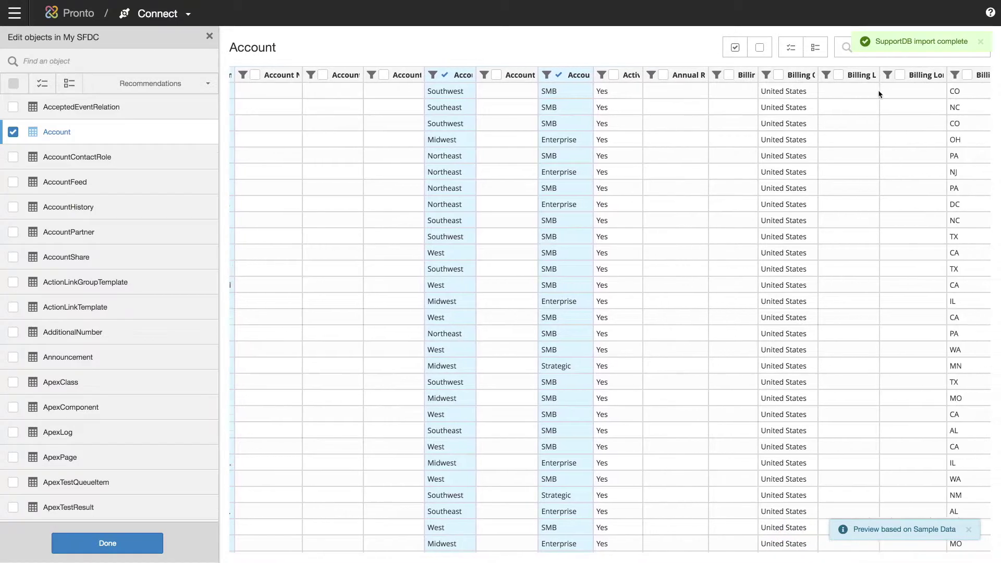
click(906, 76)
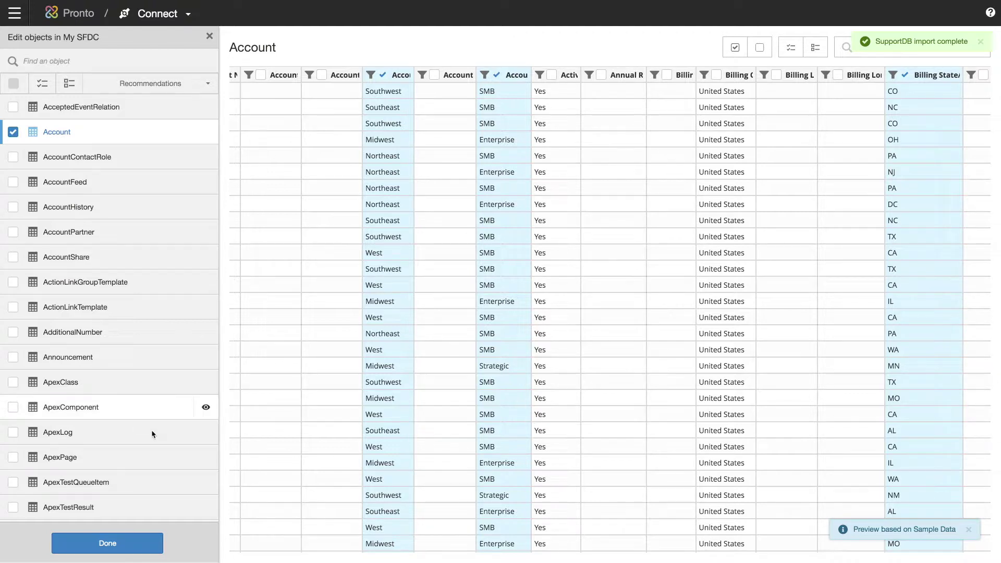
click(107, 543)
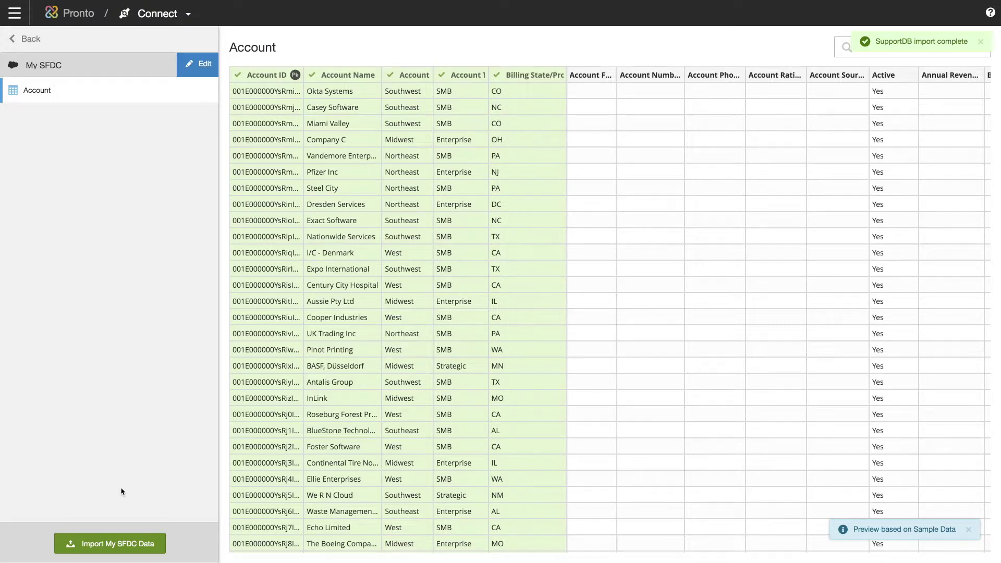
click(110, 543)
On the Prepare page, hide SupportDB_CaseCategories and SupportDB_SupportCases from Relate and Visualizer.
click(158, 15)
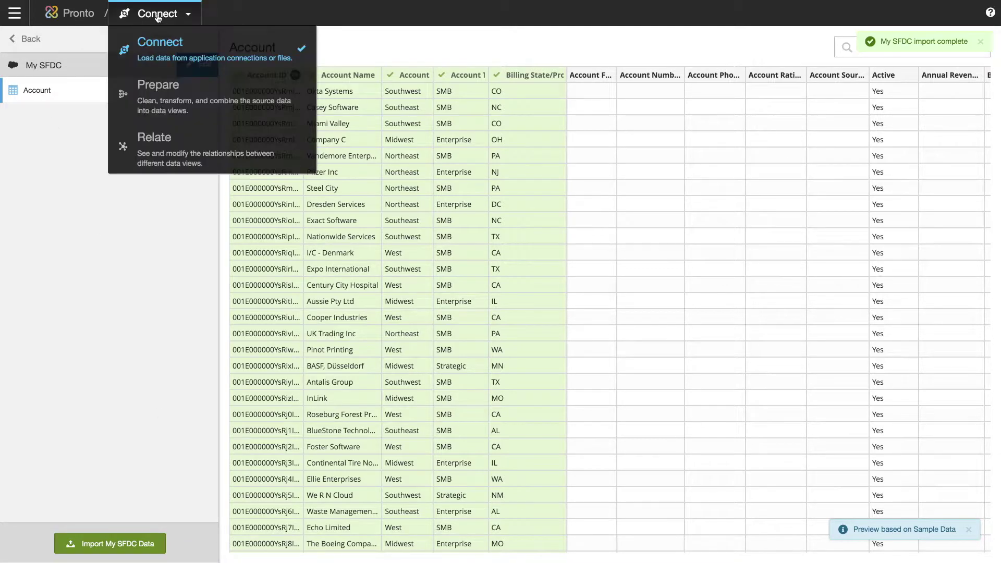
click(198, 92)
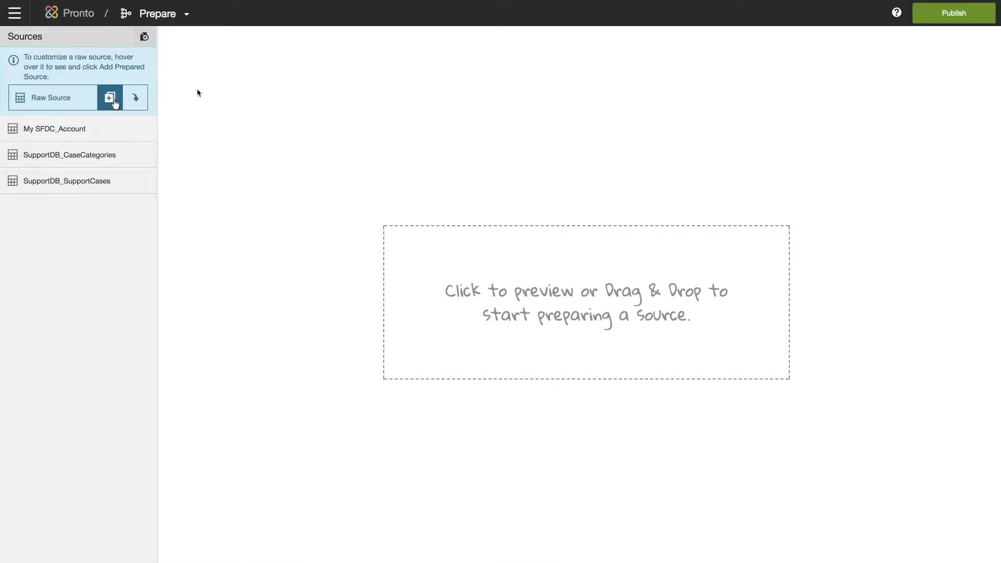
click(144, 155)
click(142, 179)
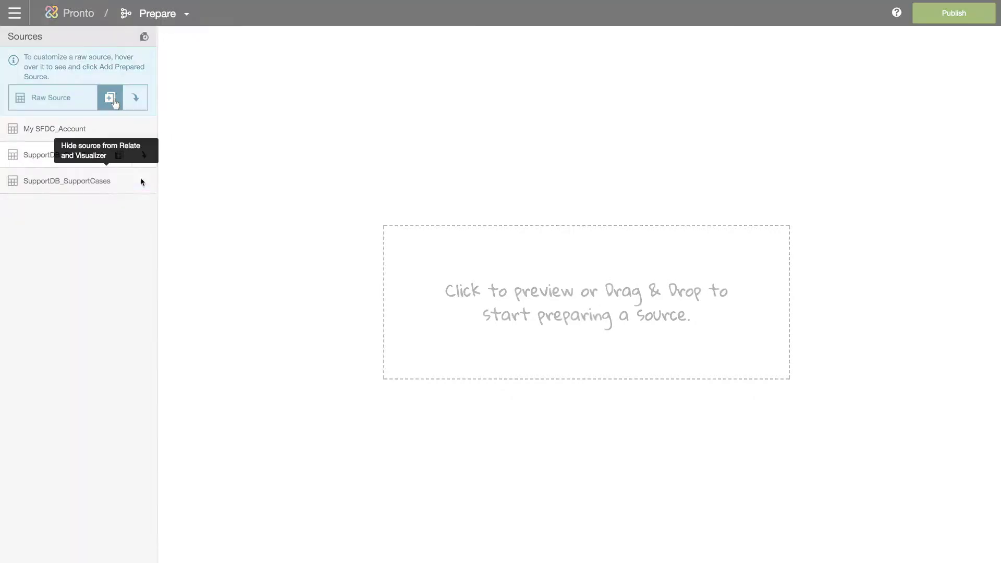
click(143, 181)
click(142, 204)
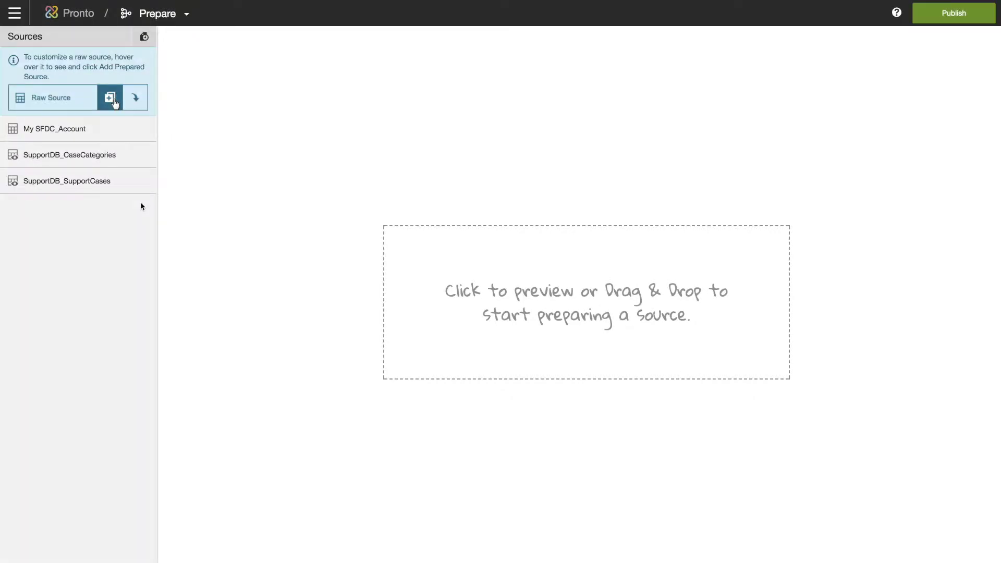
Add a prepared source from SupportDB_SupportCases and name it Cases.
click(112, 183)
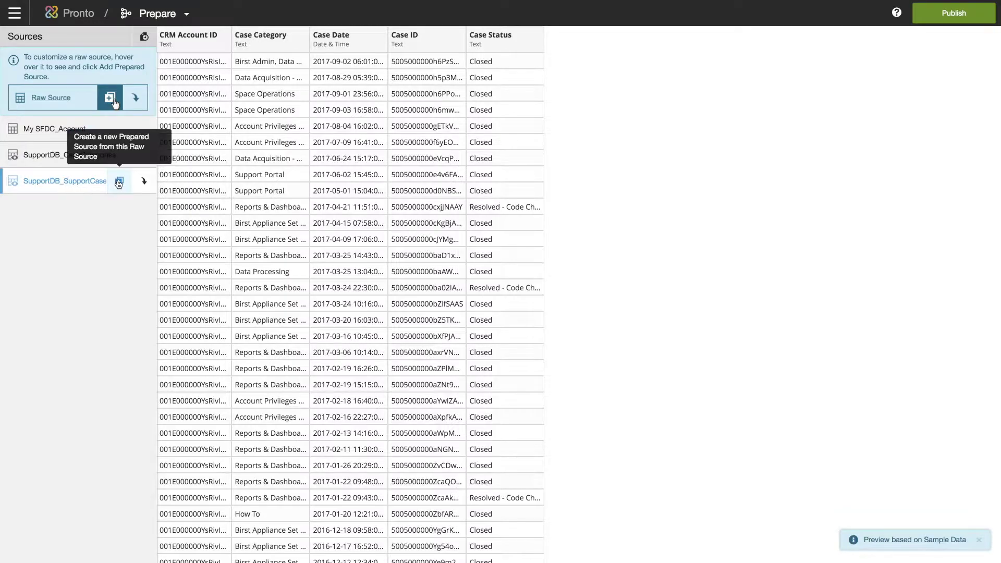
click(119, 182)
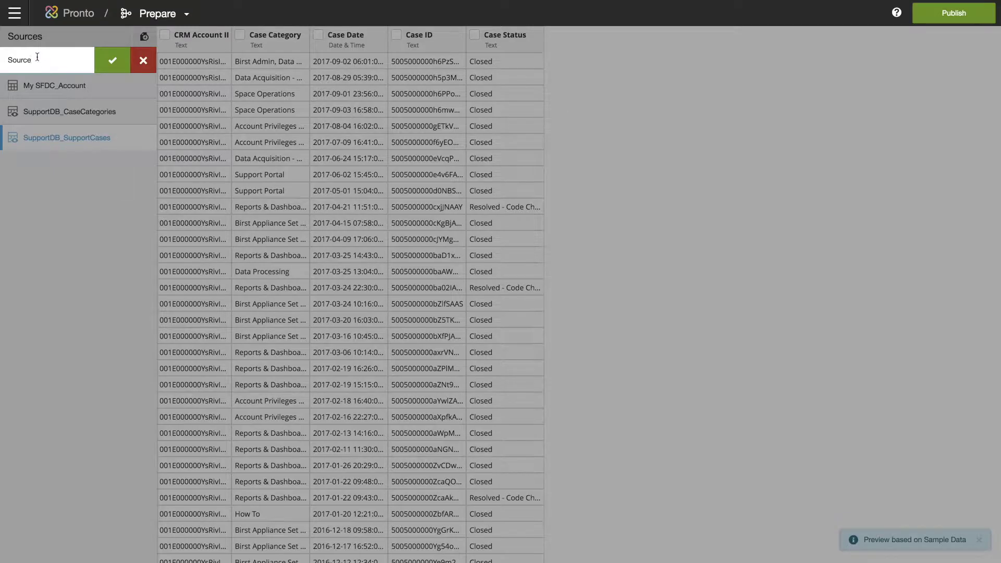
drag(37, 57, 1, 56)
text(Cases)
Confirm the Cases name and extract the hour from Case Date into a new column.
click(113, 63)
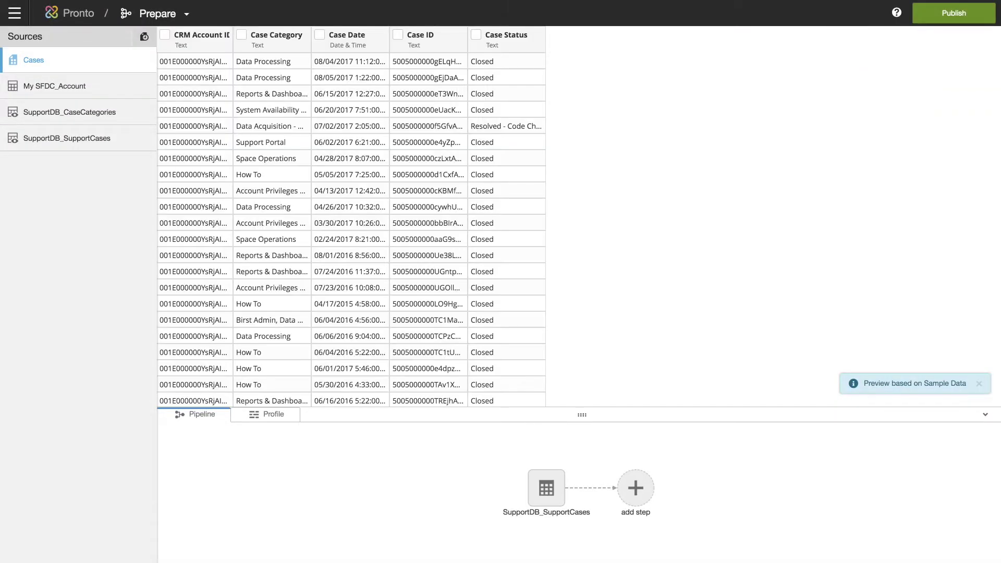
click(320, 36)
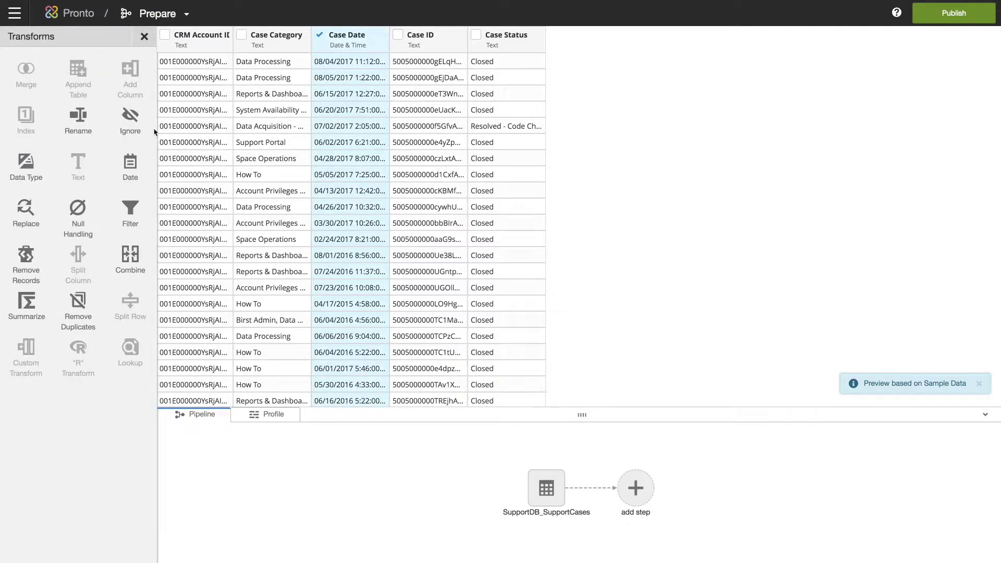
click(124, 172)
click(274, 146)
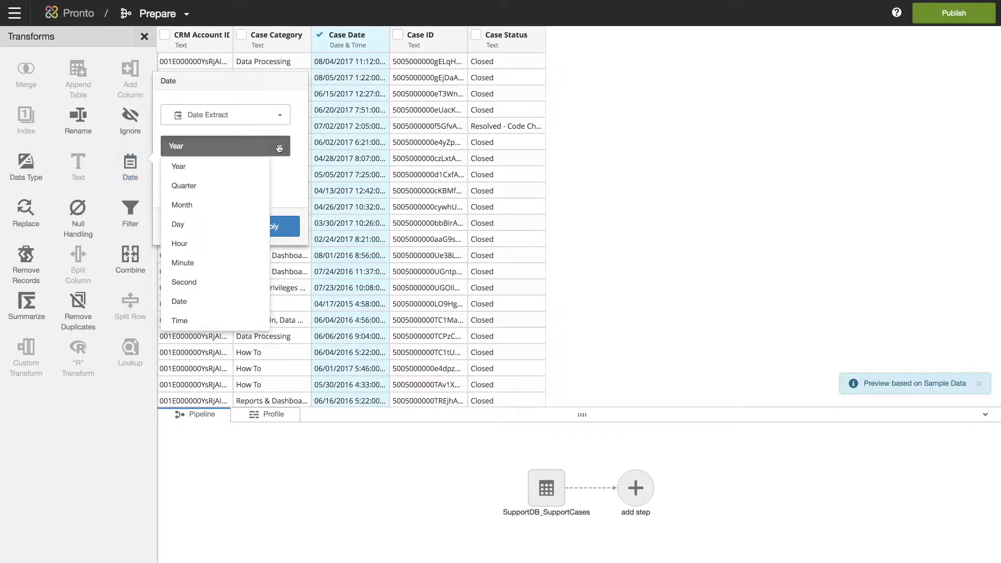
click(217, 243)
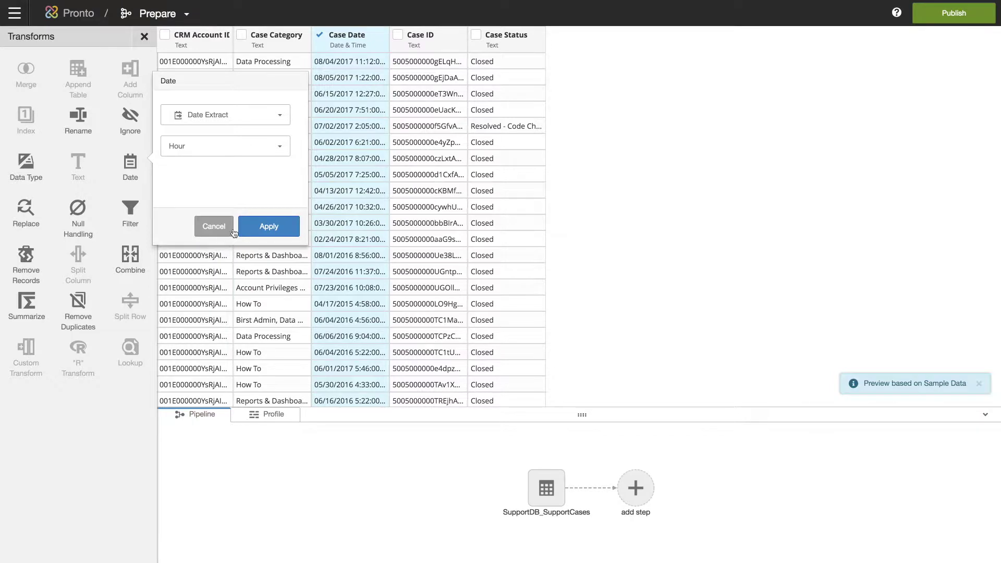
click(269, 226)
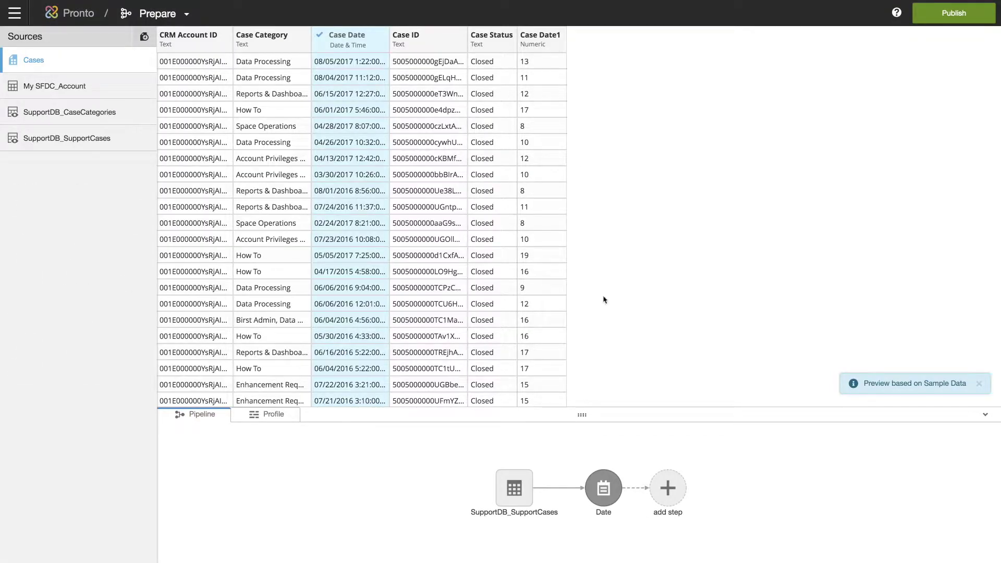
Rename the new Case Date1 column to Hour of Day.
click(668, 490)
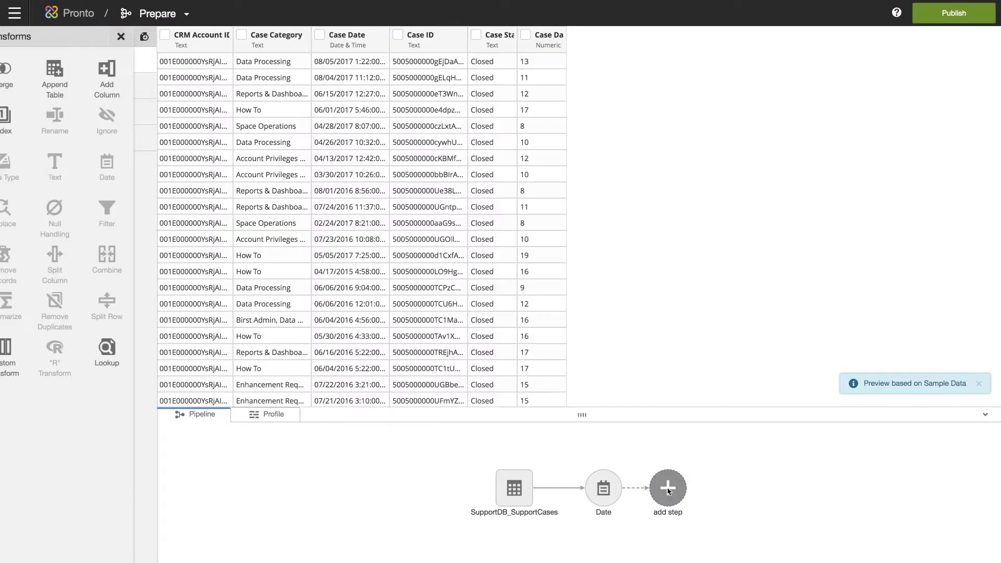
click(550, 36)
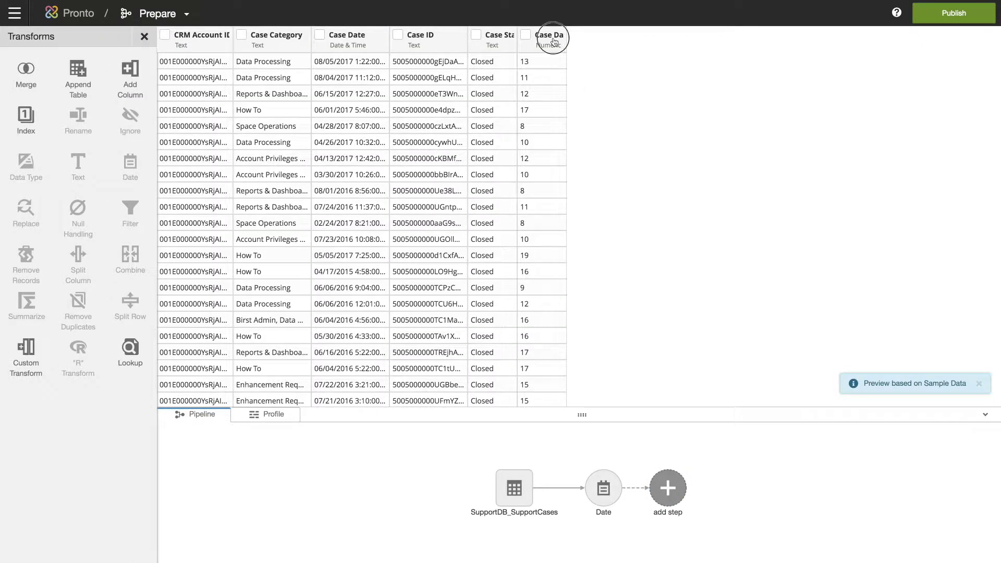
text(Hour of Day)
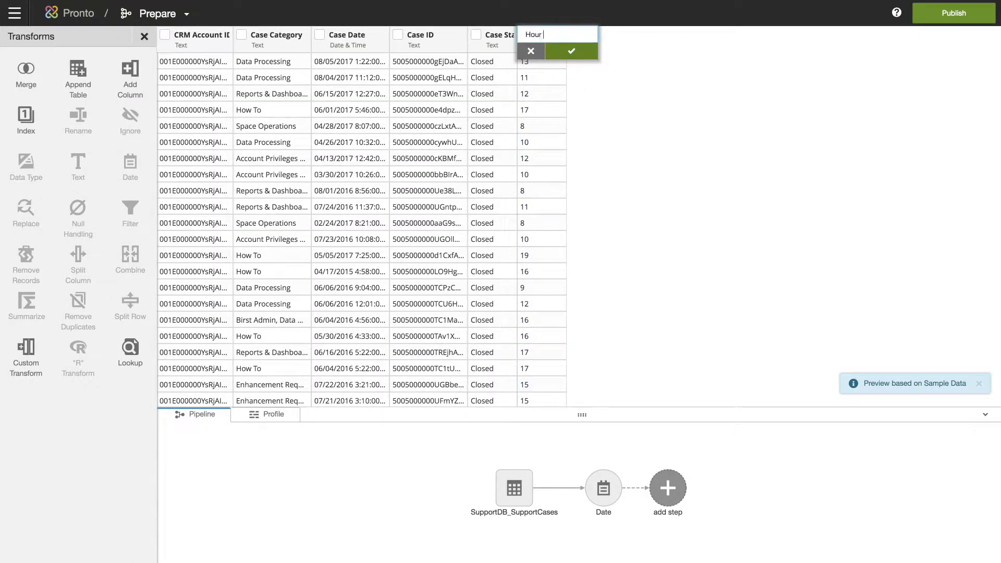
click(581, 52)
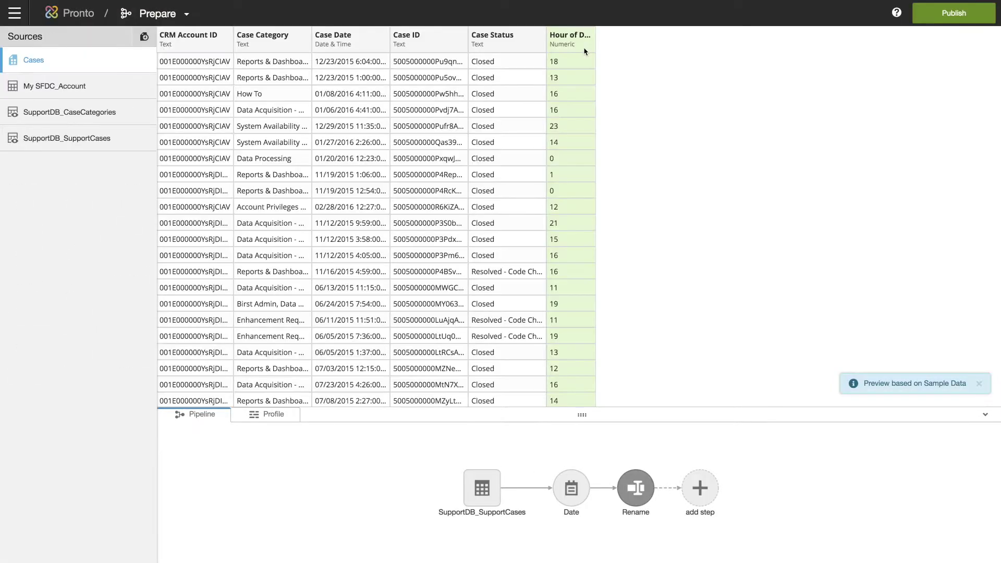
click(700, 488)
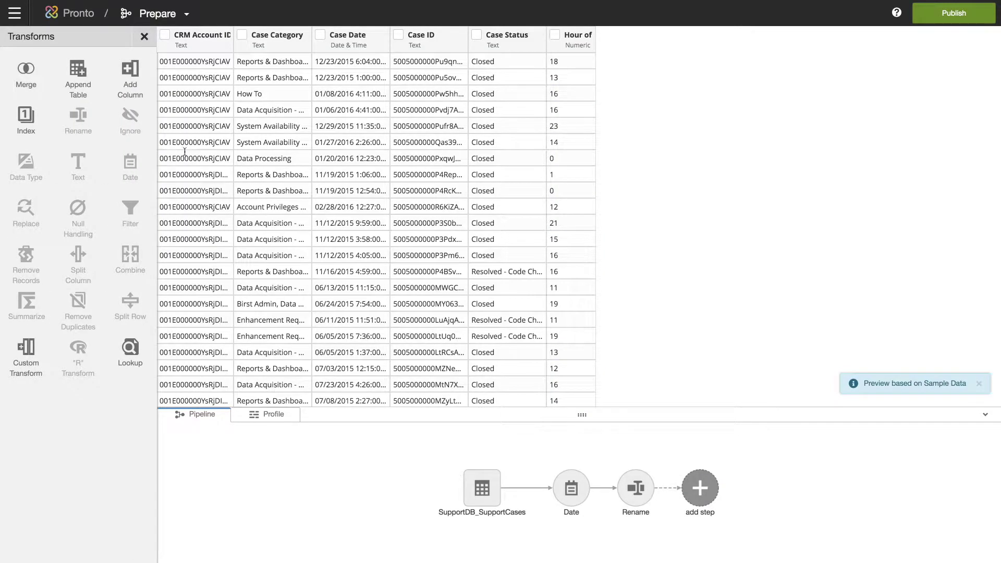
Merge SupportDB_CaseCategories into Cases on Case Category, excluding its duplicate Case Category column.
click(26, 70)
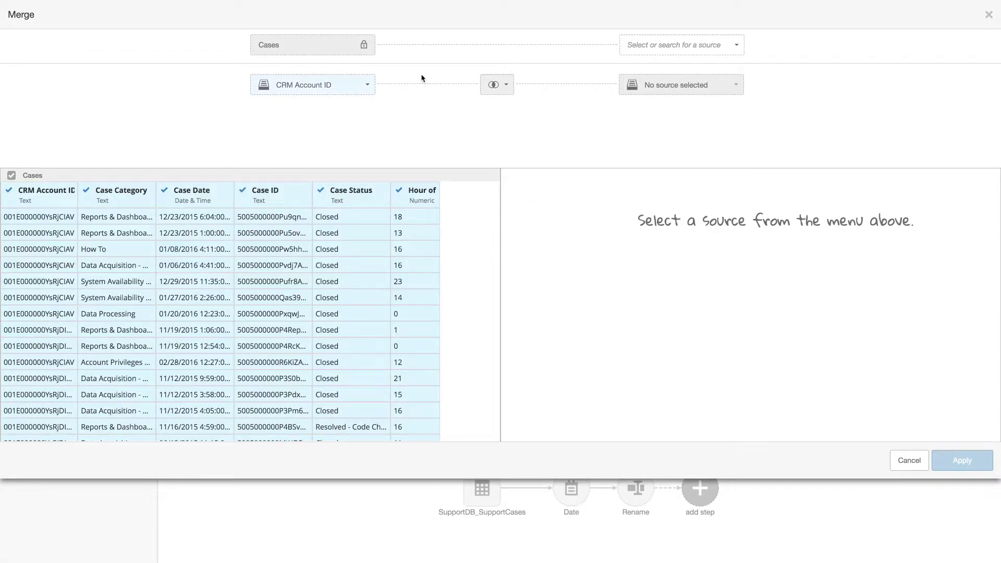
click(733, 45)
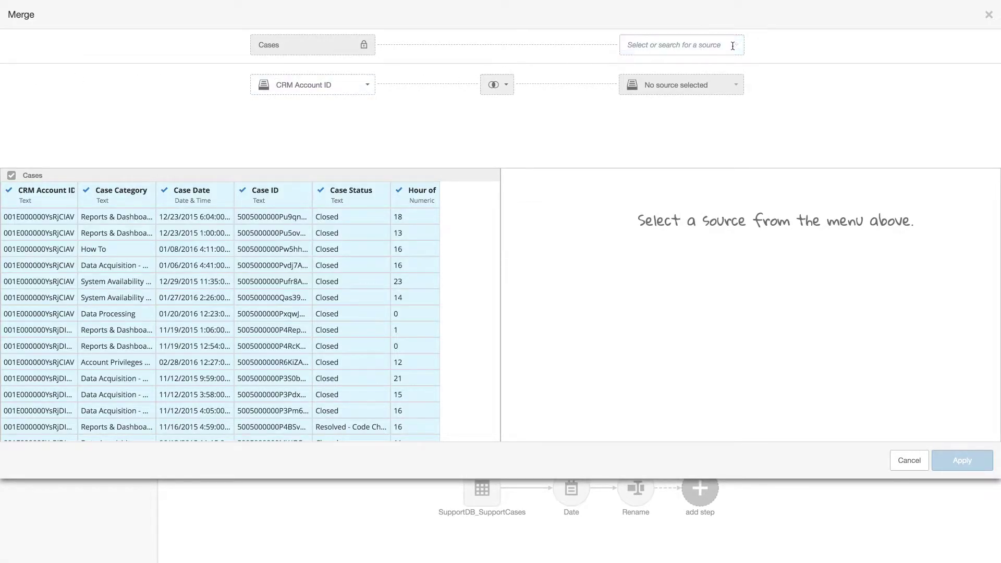
click(730, 66)
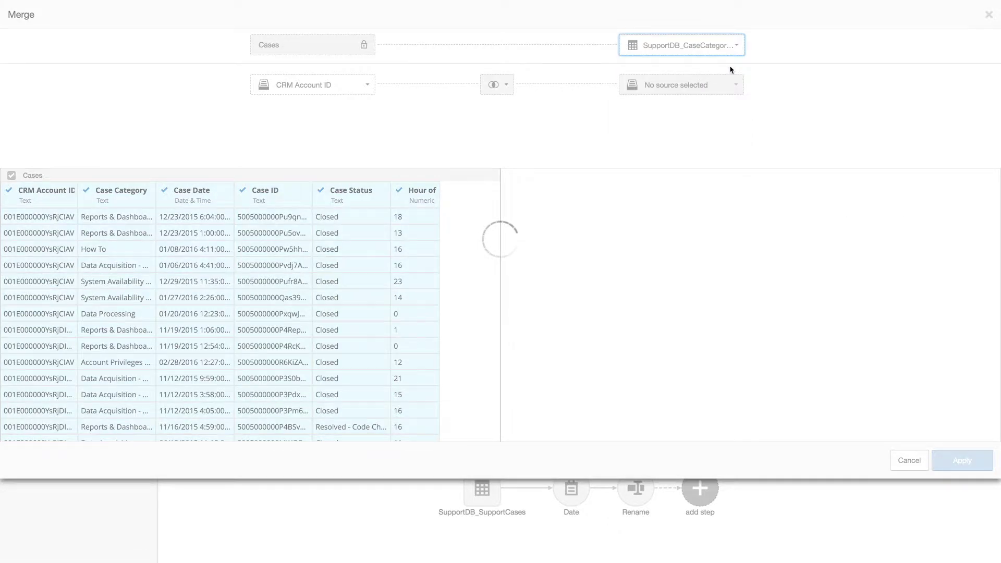
click(367, 82)
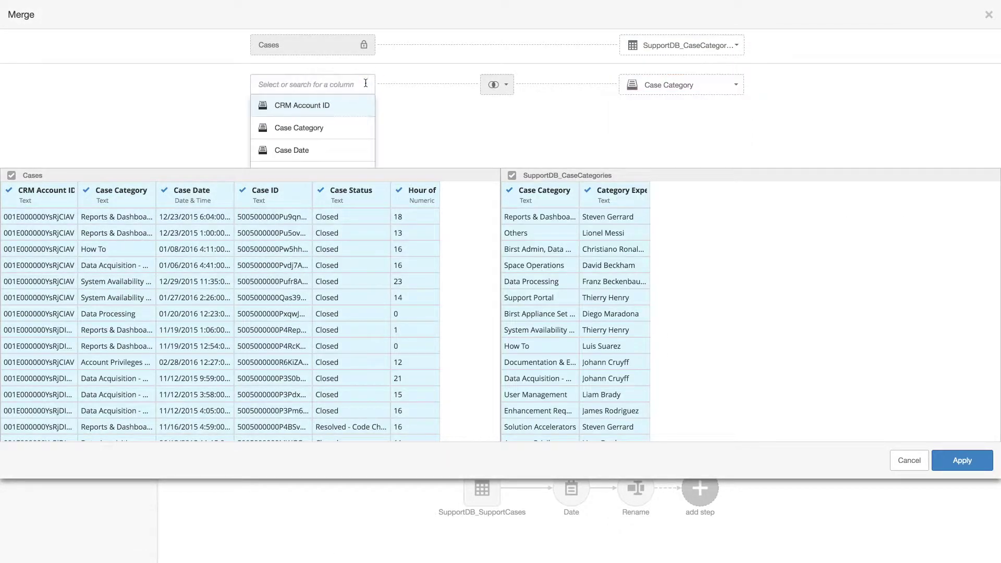
click(339, 128)
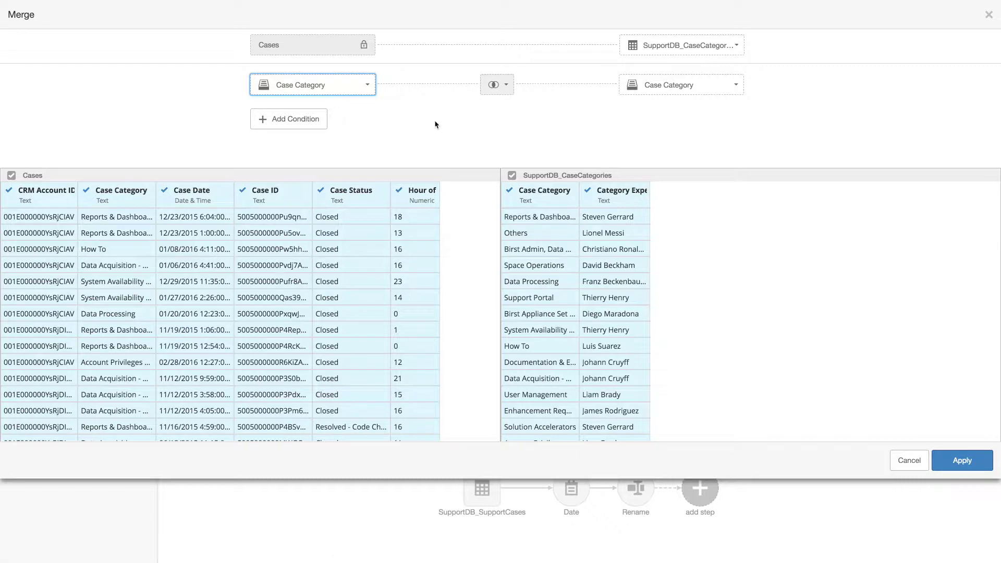
click(510, 191)
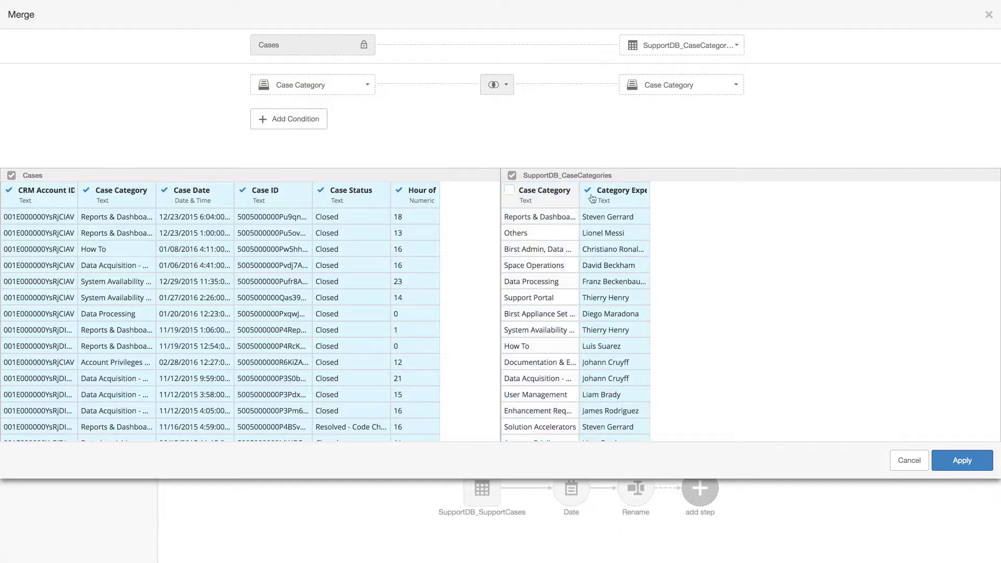
click(962, 461)
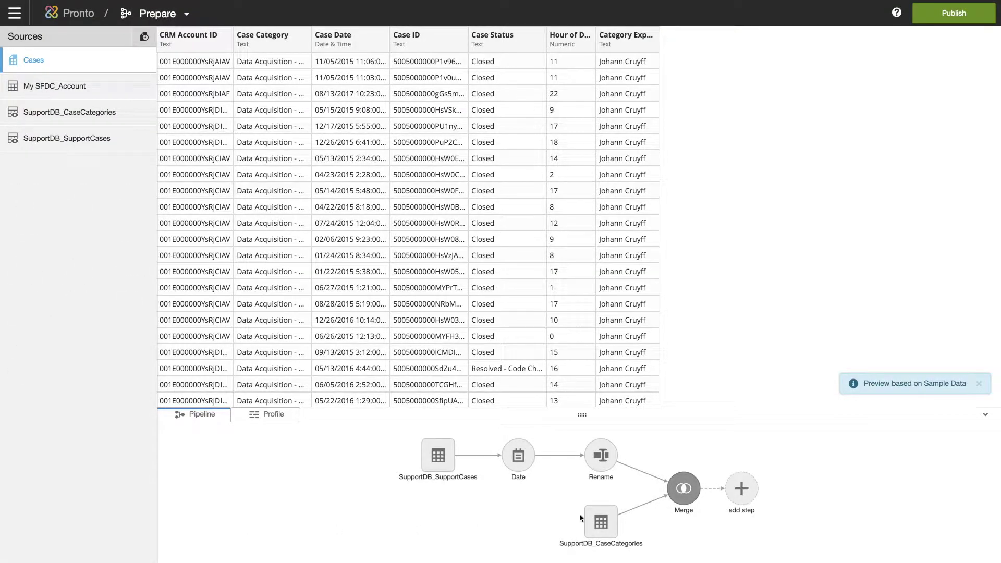
Add a Numeric column 'Count of Closed Cases' with formula IIF([Case Status]='Closed',1,0).
click(743, 489)
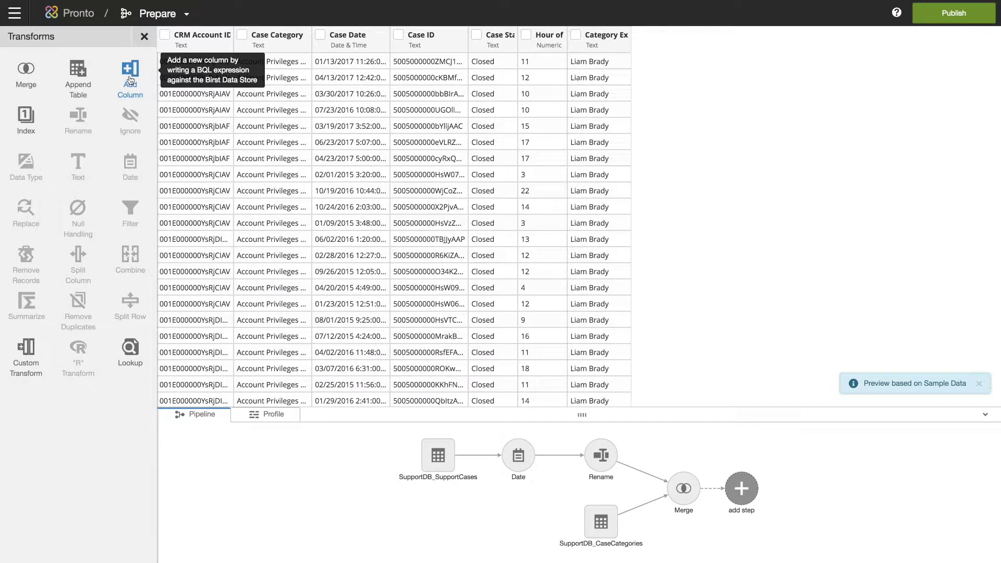
click(130, 79)
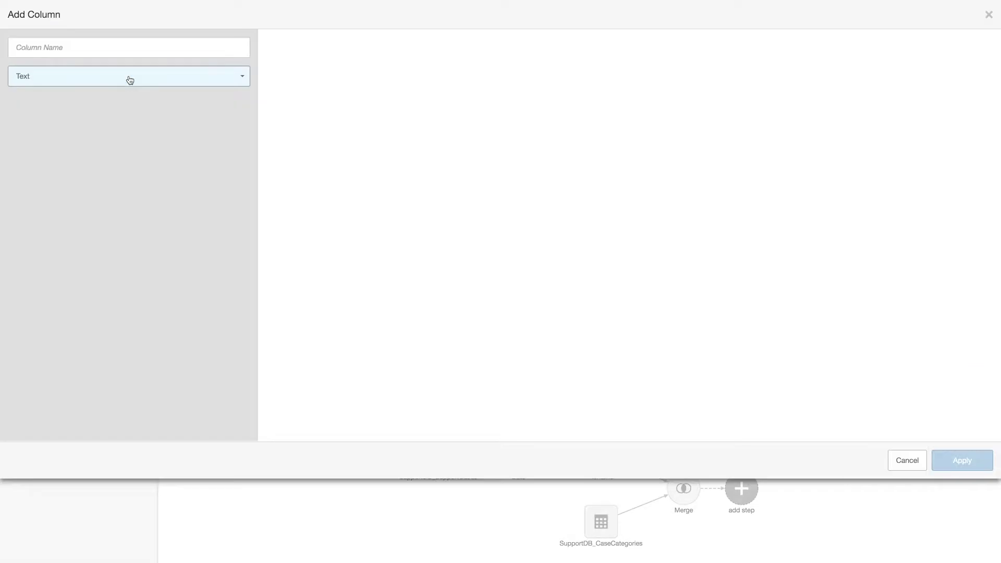
click(104, 48)
text(Count of Closed Cases)
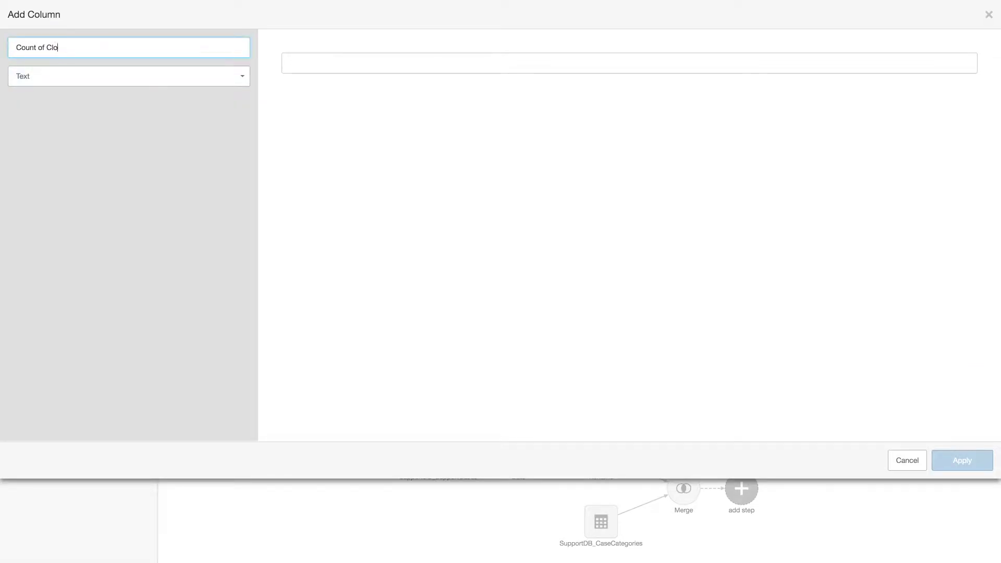
click(241, 78)
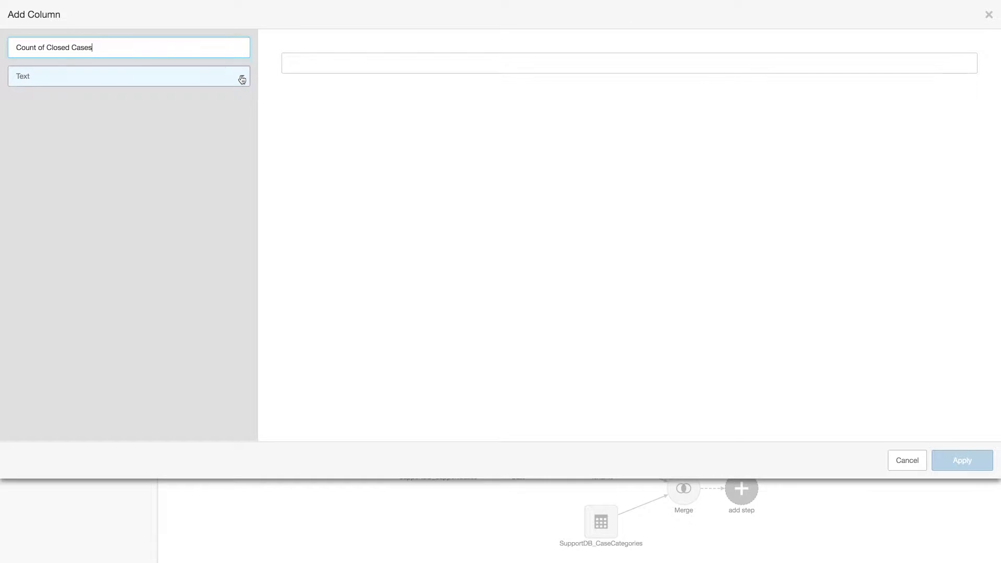
click(242, 78)
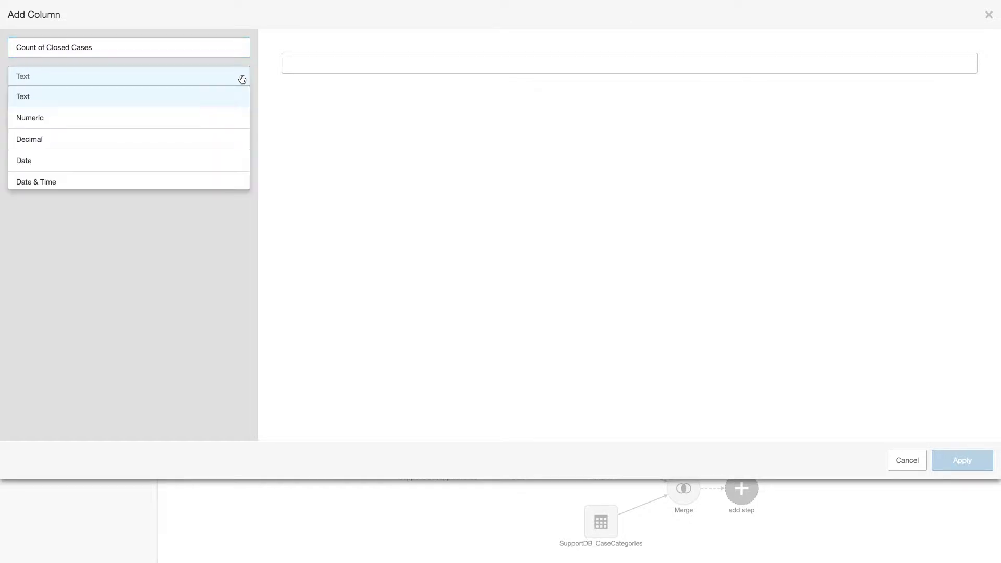
click(218, 120)
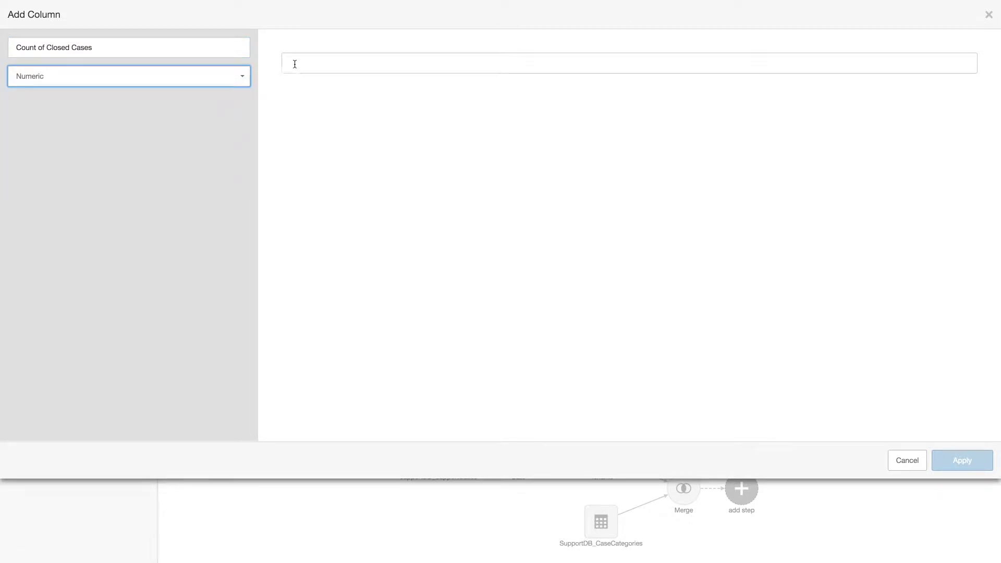
click(296, 63)
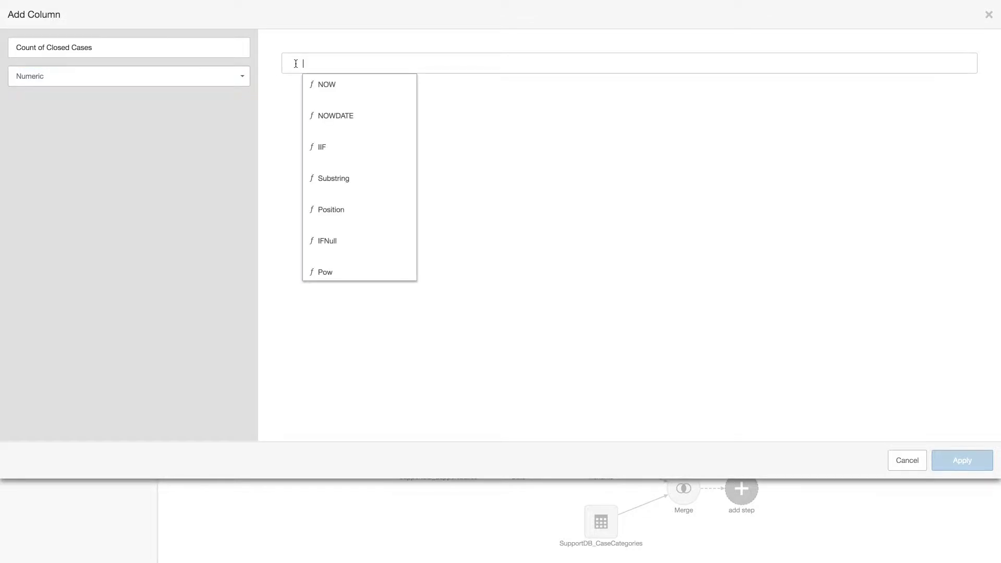
text(IIF)
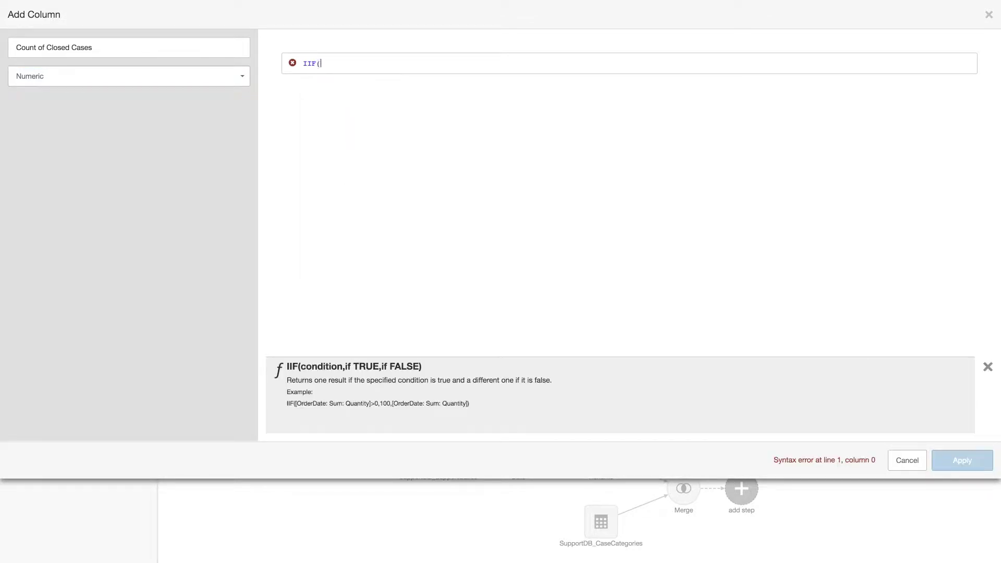
text(([Case Status]='Closed',1,0))
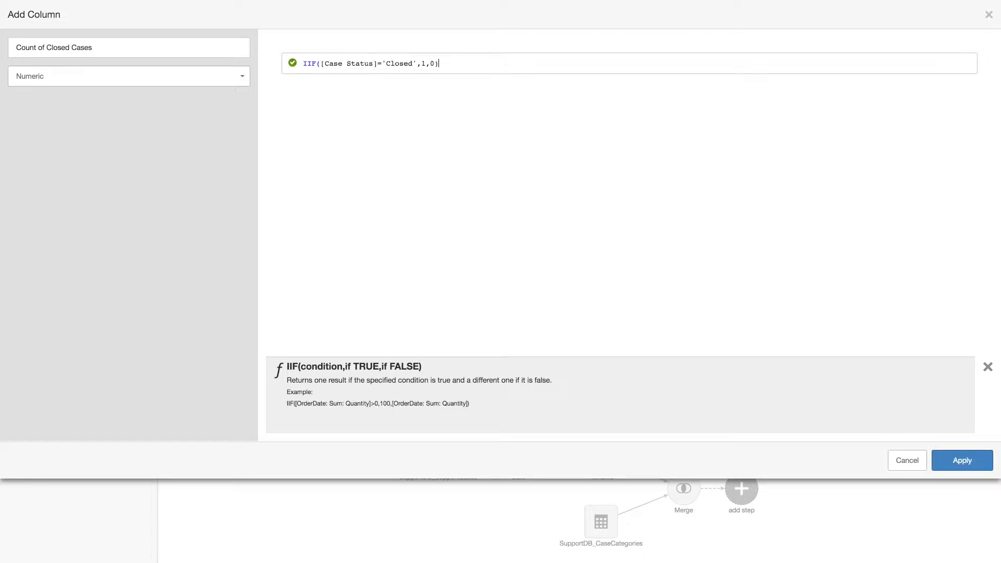
click(950, 463)
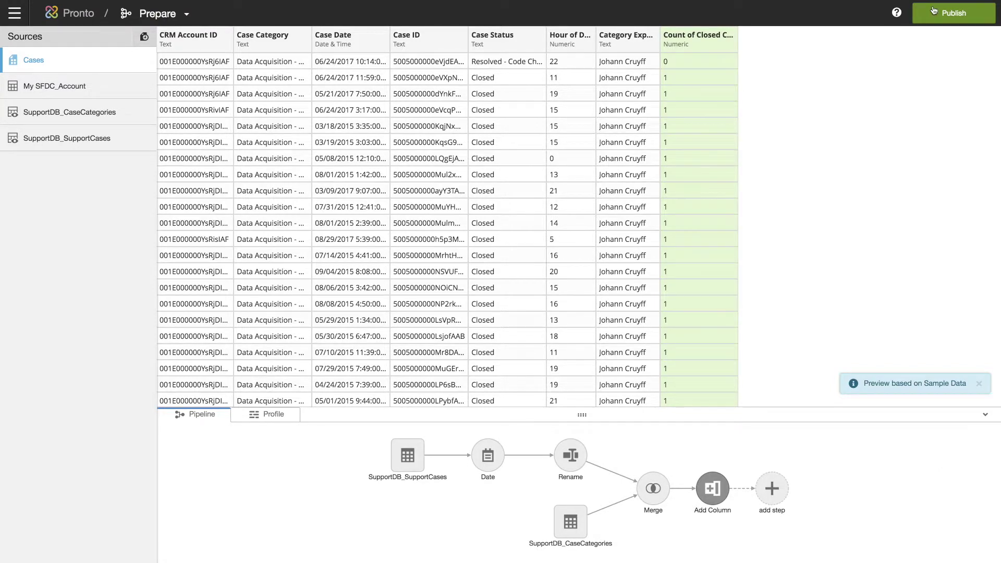
Publish, then in Relate join My SFDC_Account's Account ID to Cases' CRM Account ID.
click(934, 11)
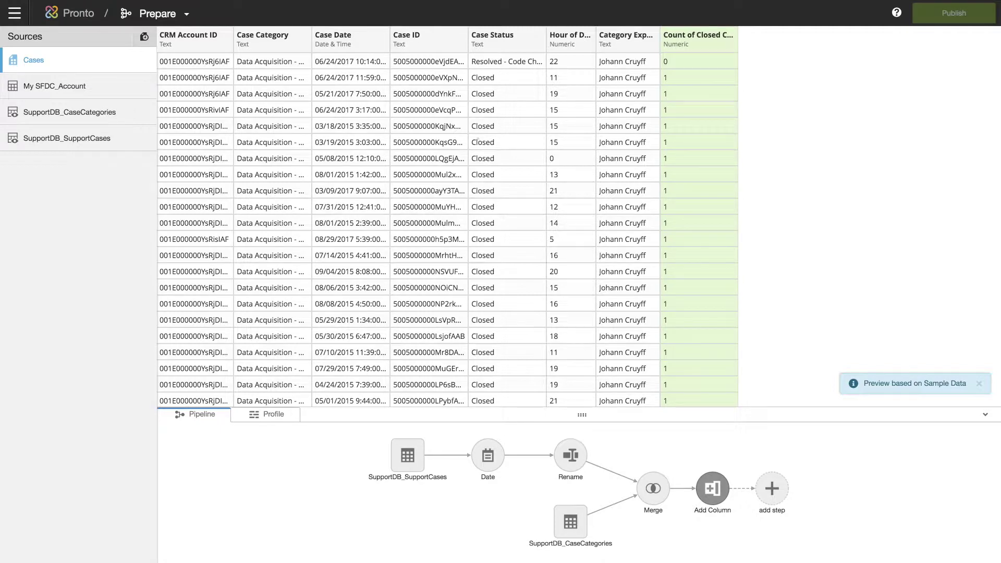
click(179, 20)
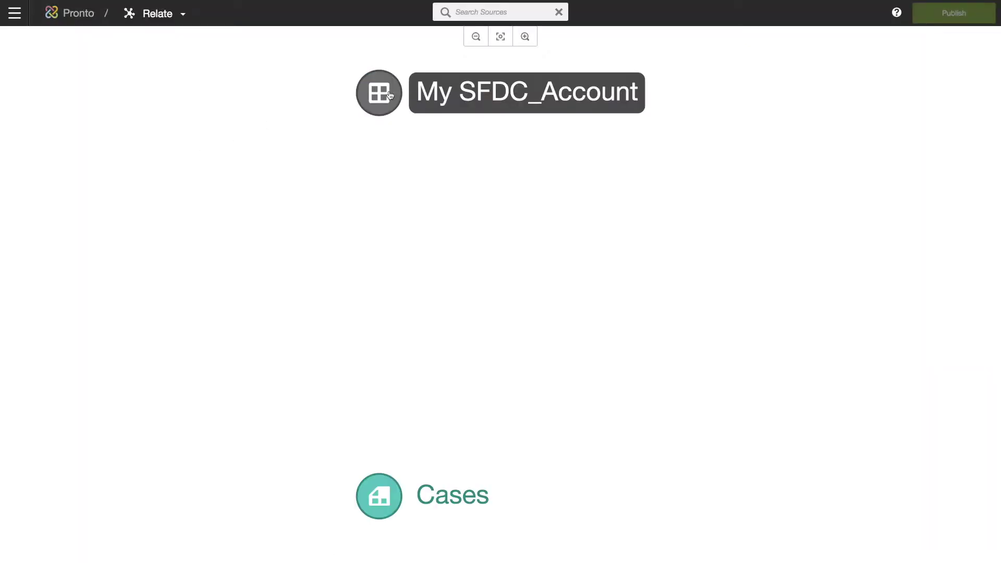
drag(157, 96, 861, 99)
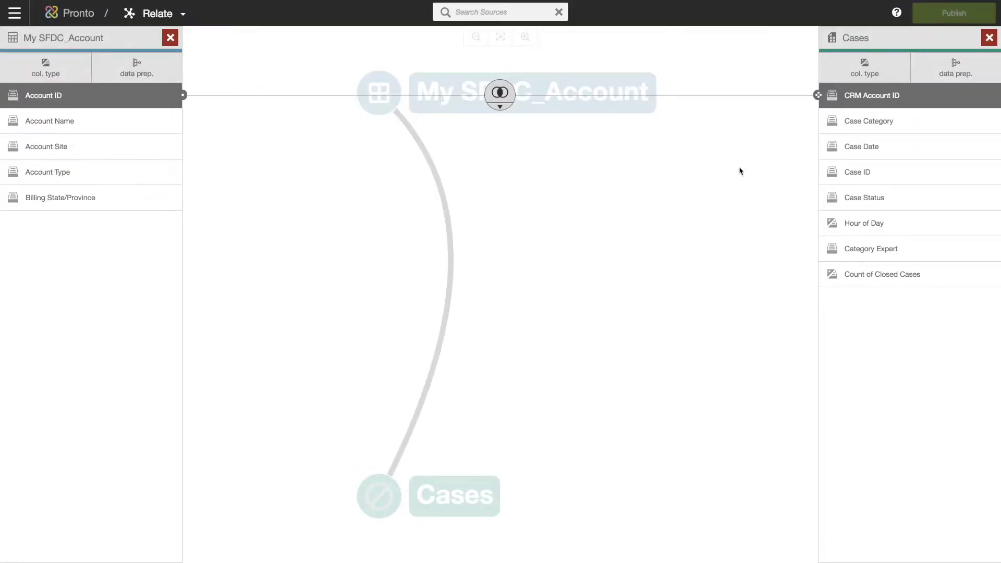
click(718, 323)
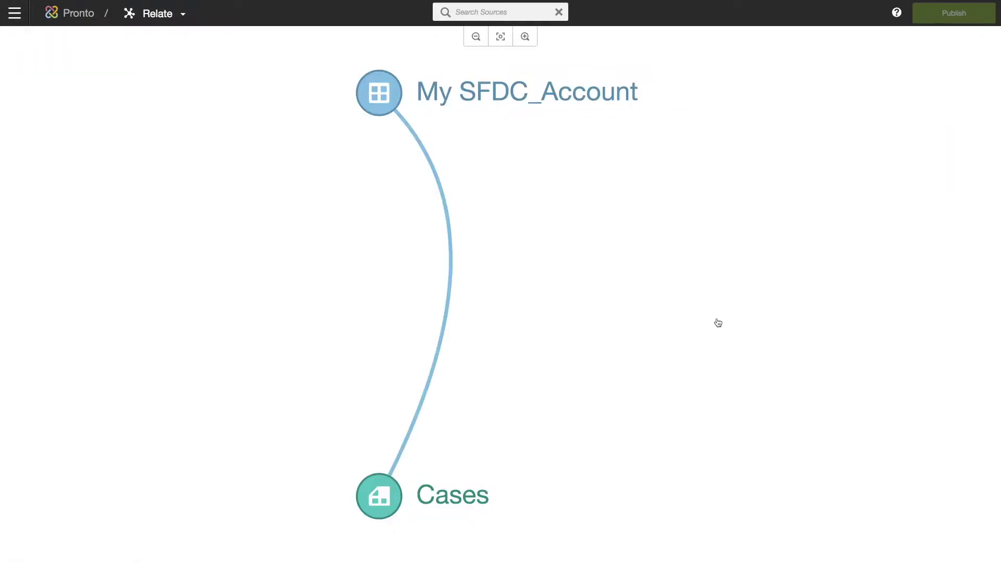
click(14, 13)
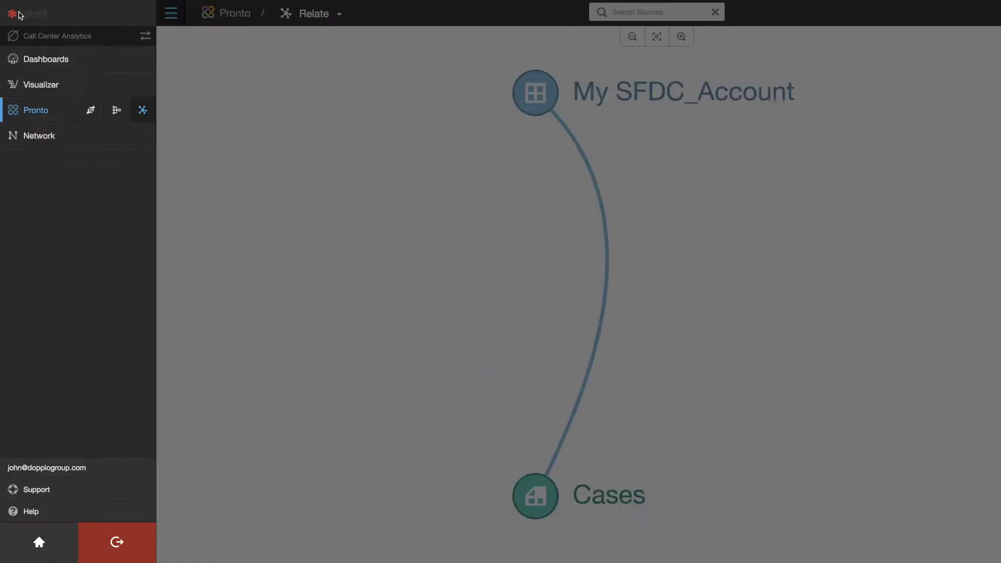
Create a new dashboard and retitle it from New Dashboard to 'Call Center Analytics'.
click(103, 63)
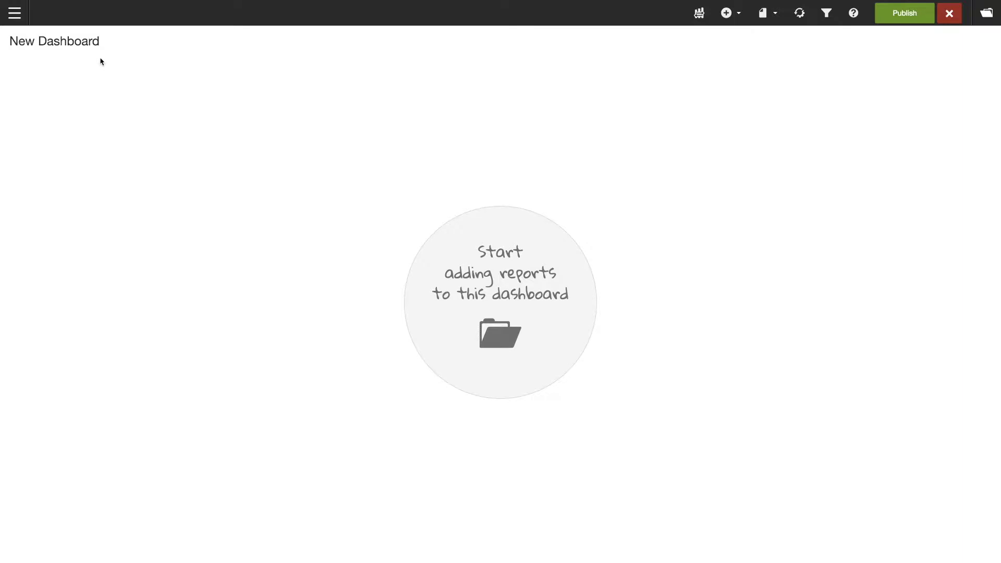
click(106, 46)
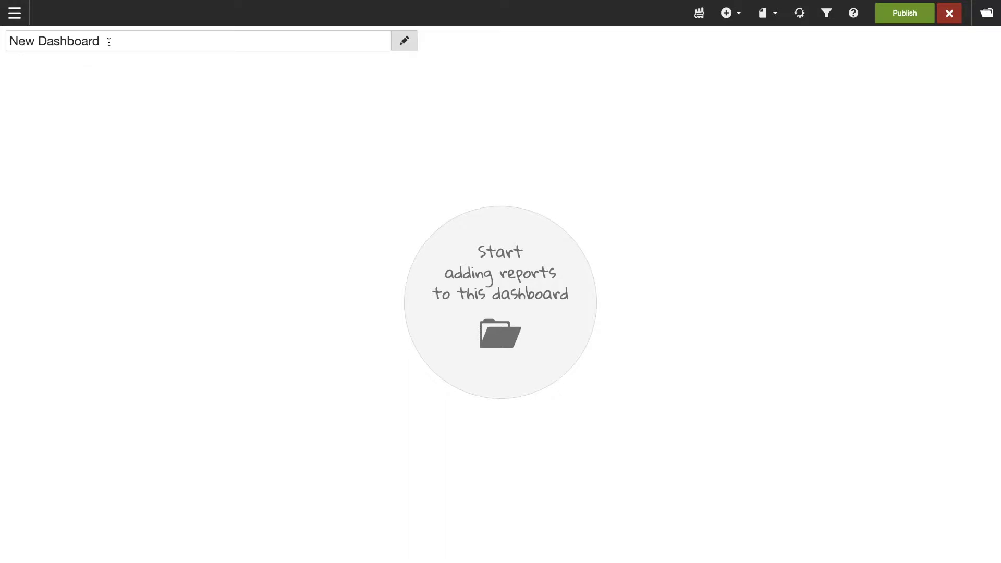
drag(107, 42, 2, 43)
text(Call Center Analytics)
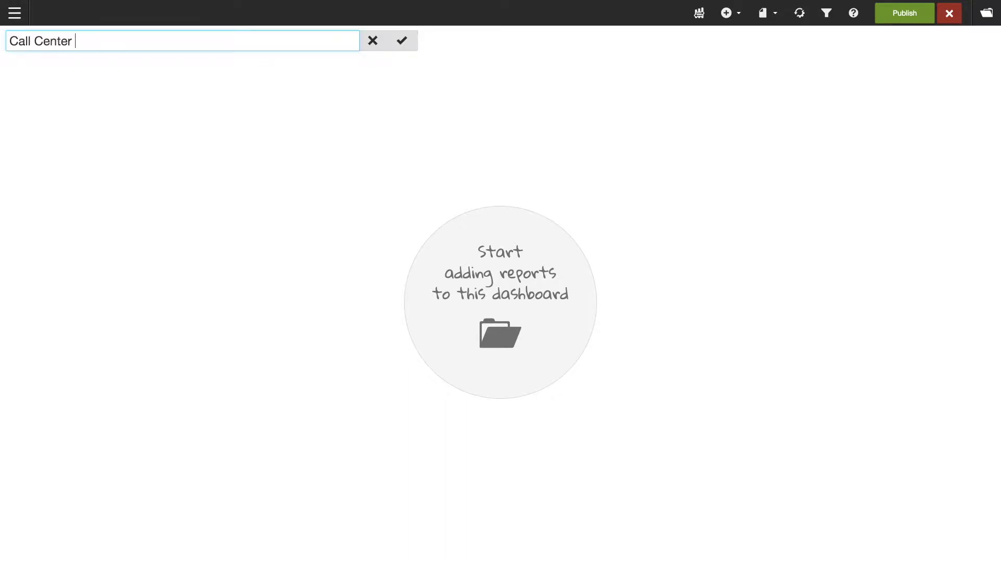
click(405, 40)
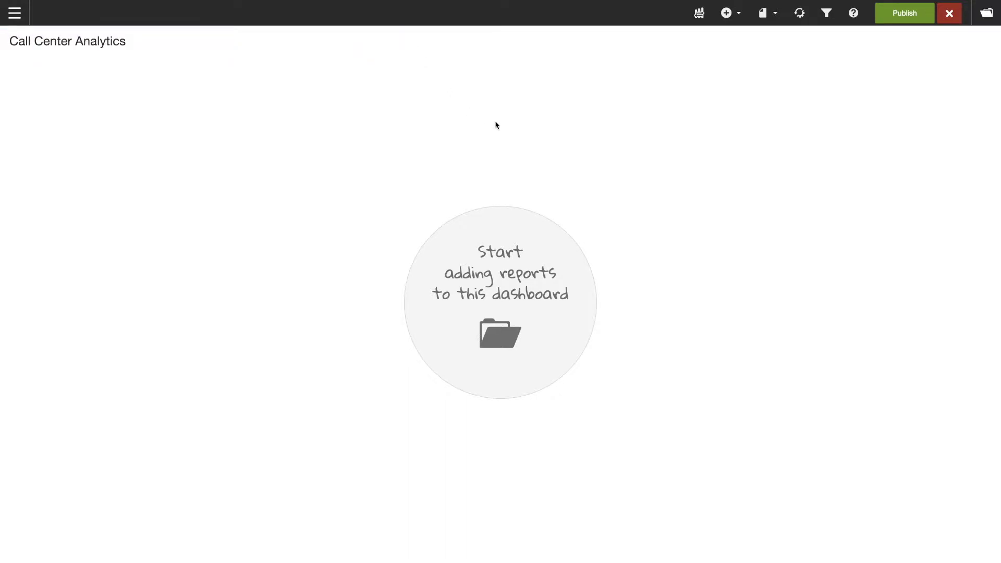
click(732, 17)
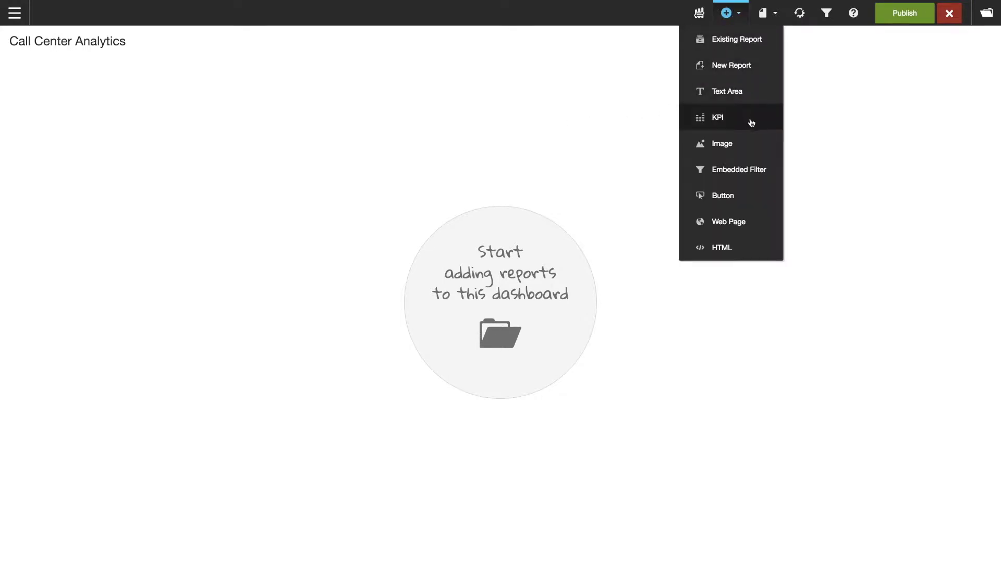
Add a Count of Closed Cases KPI tile with a Year/Quarter sparkline, placed top-left.
click(754, 124)
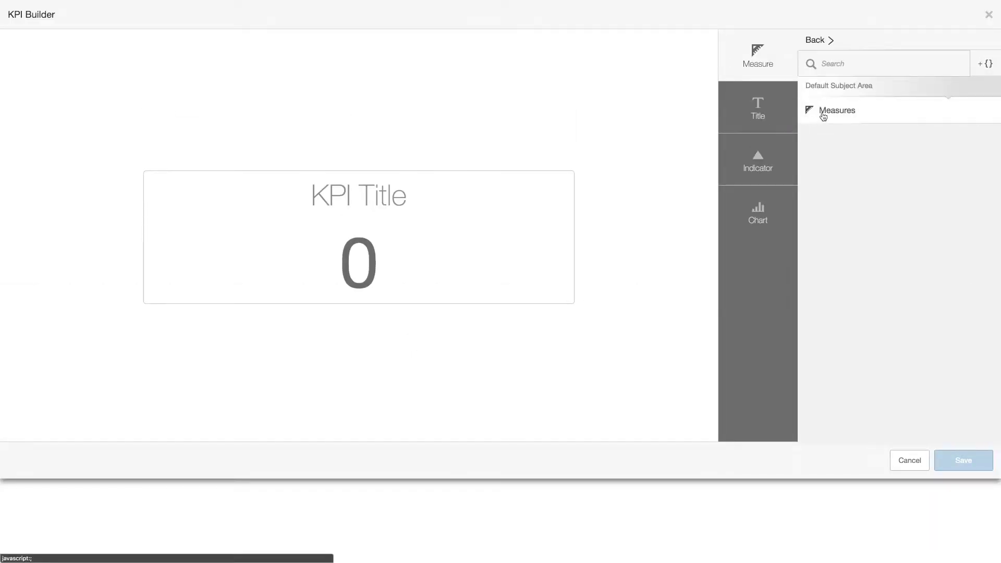
click(823, 116)
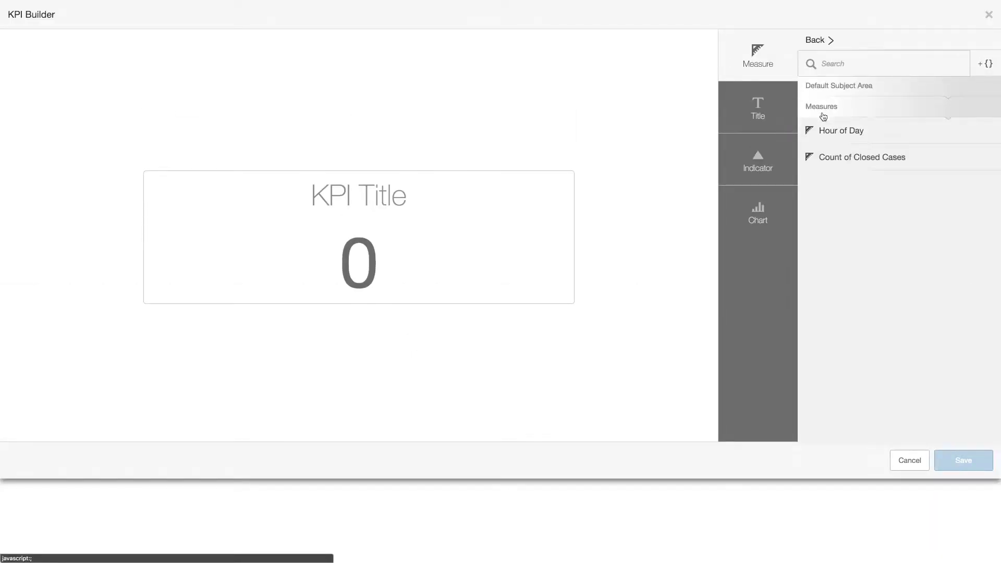
click(911, 160)
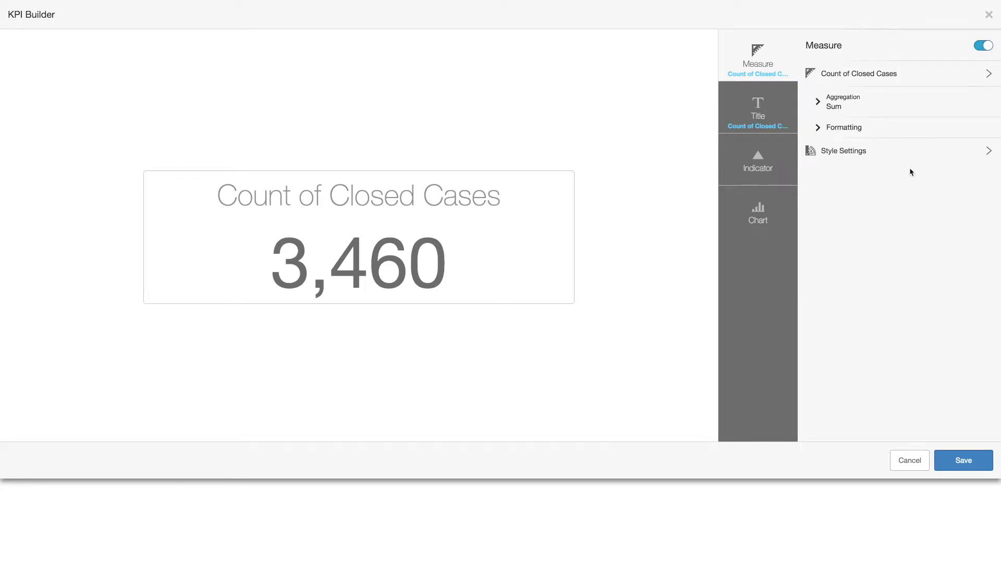
click(769, 211)
click(955, 189)
click(952, 83)
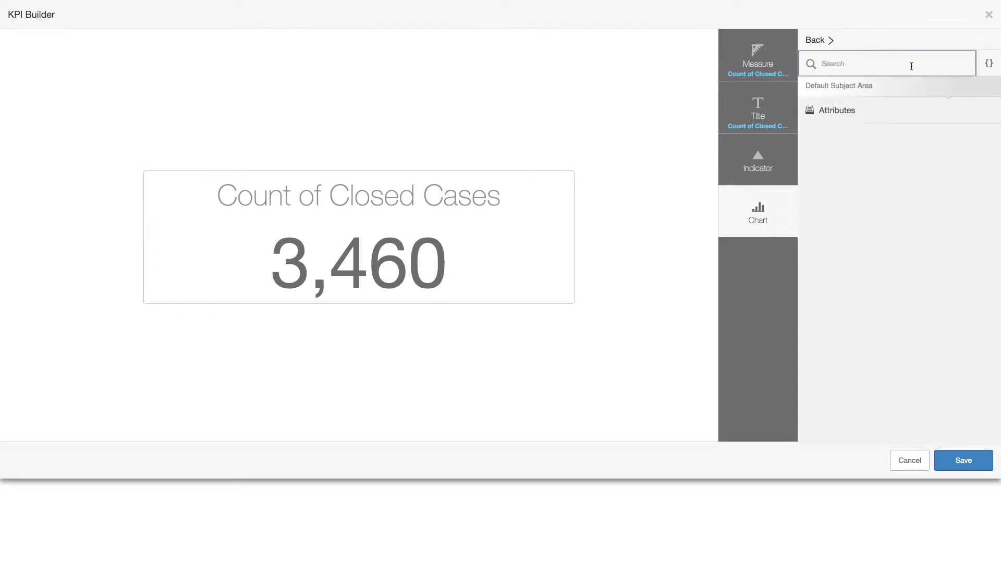
text(quar)
click(885, 177)
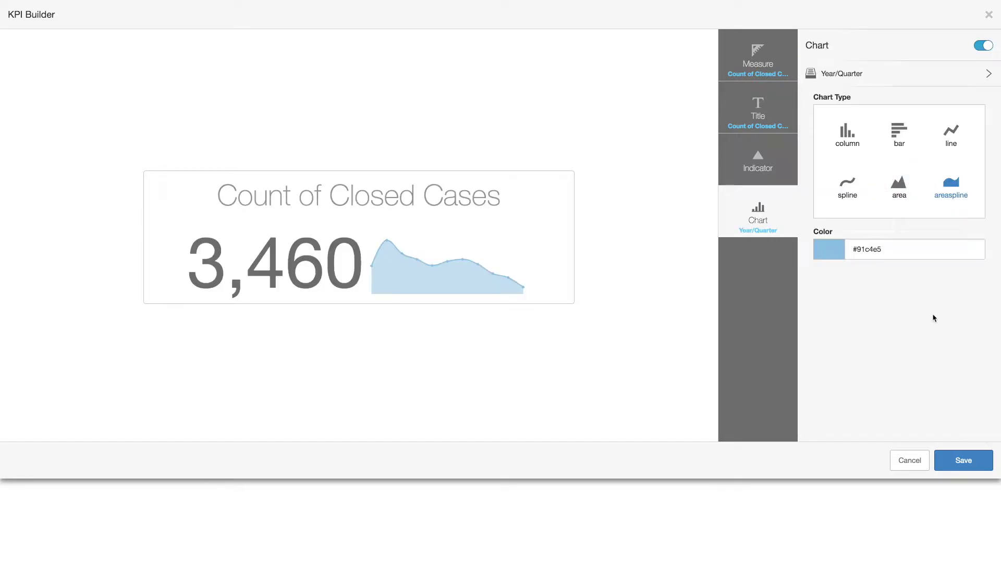
click(965, 462)
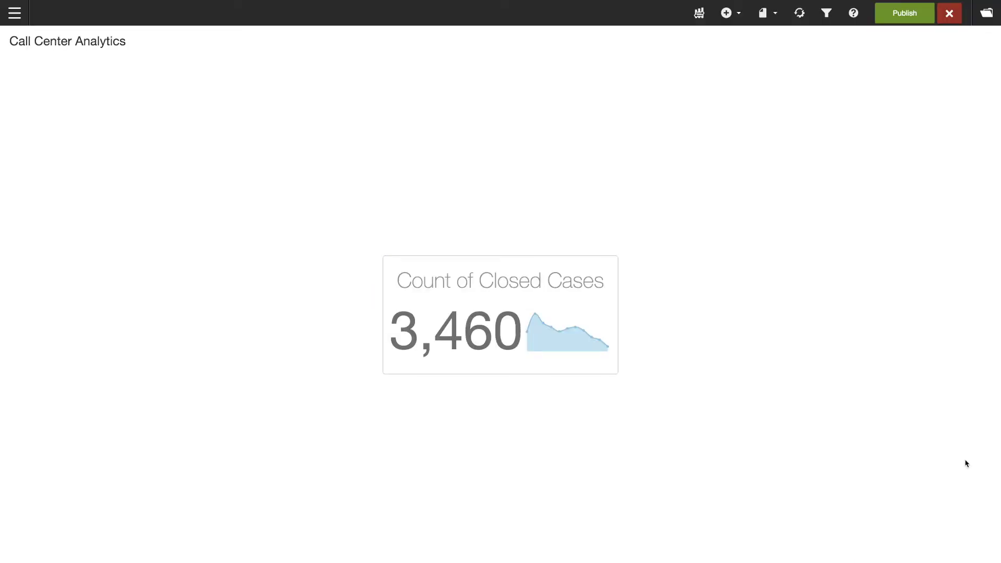
drag(558, 264, 160, 73)
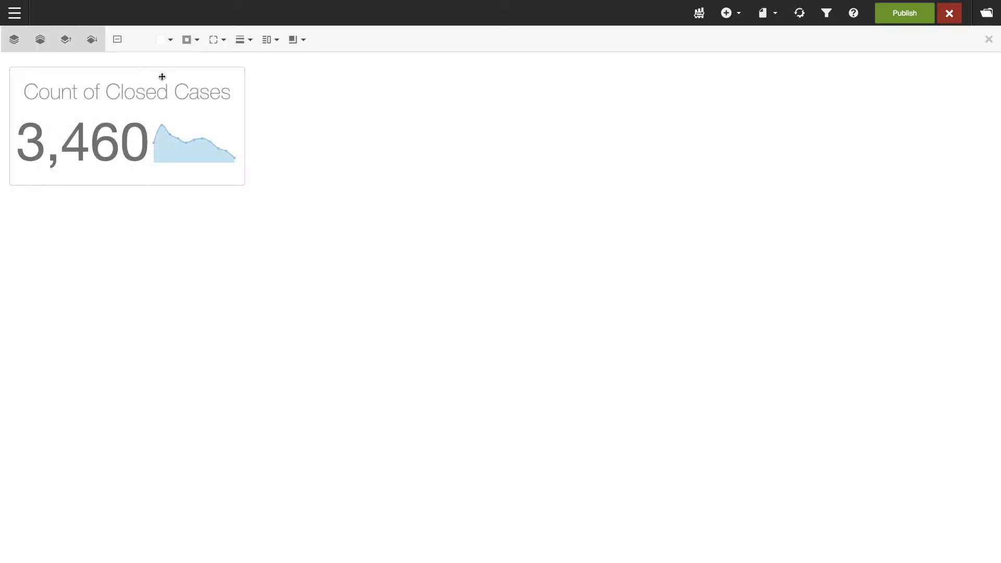
In Visualizer, chart Count of Closed Cases broken down by Case Category.
click(15, 14)
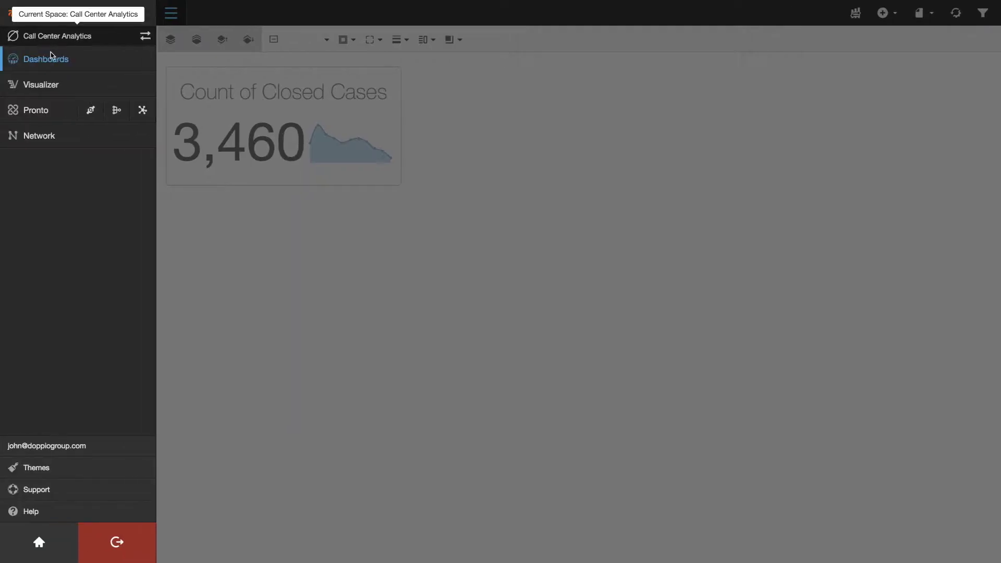
click(744, 70)
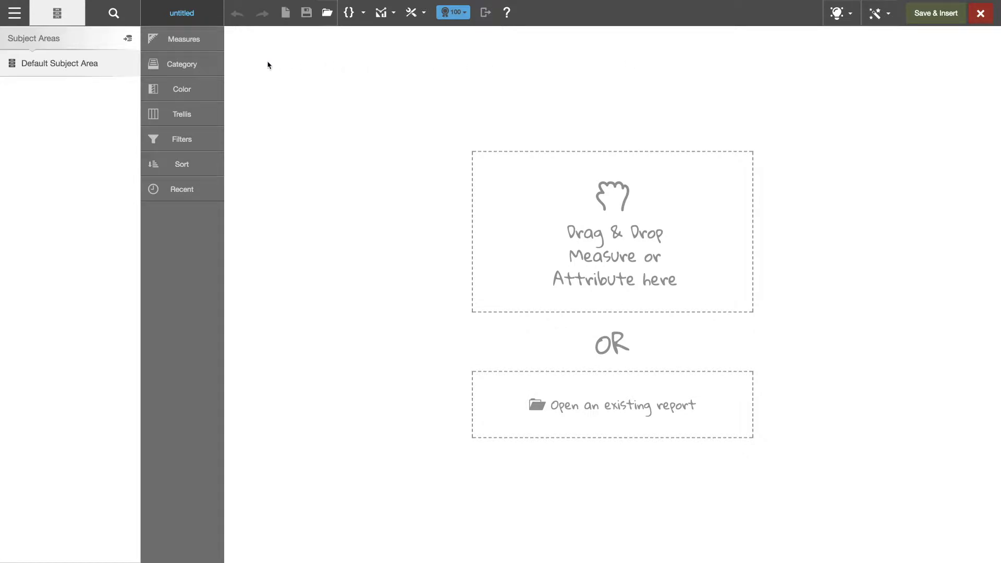
click(78, 66)
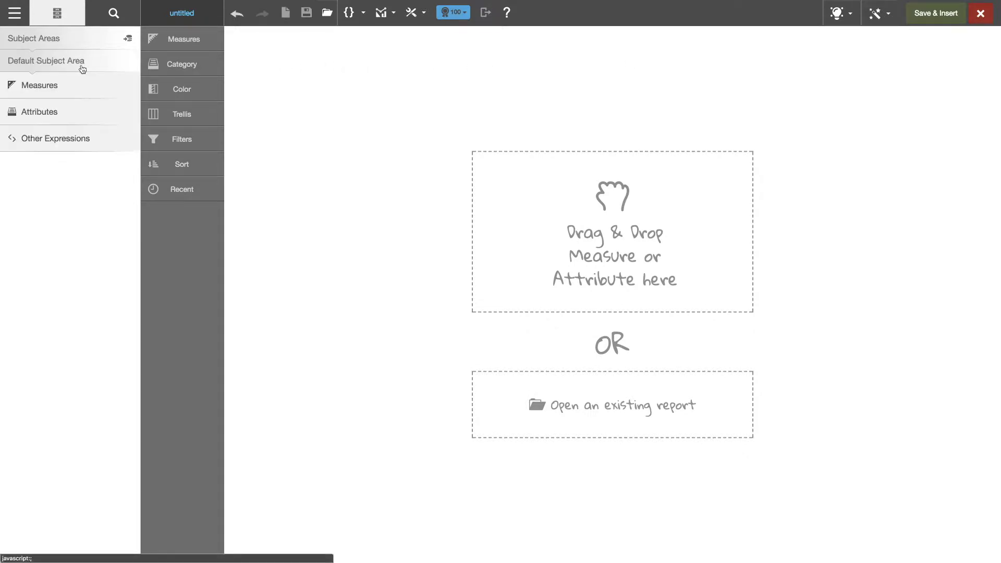
click(60, 87)
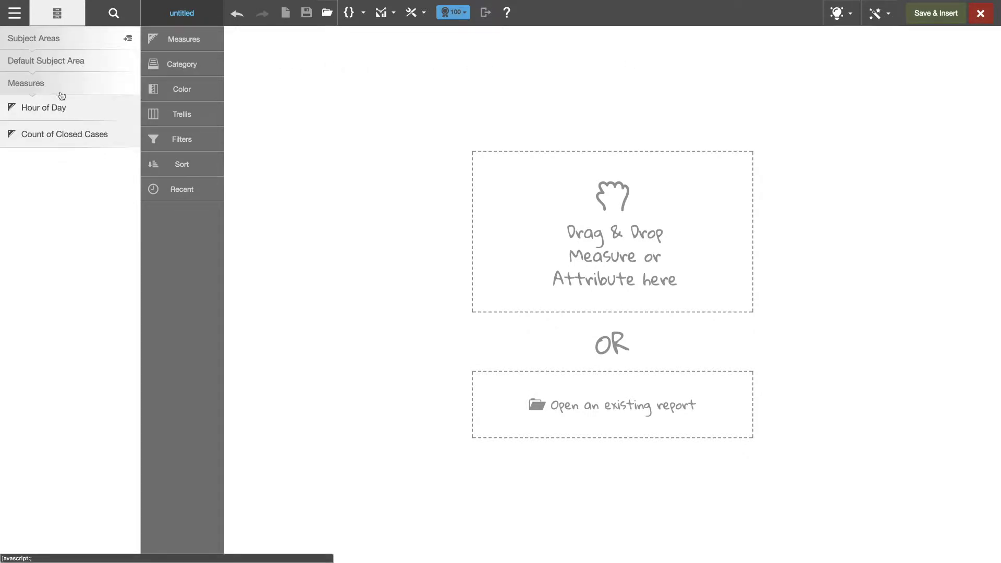
click(81, 136)
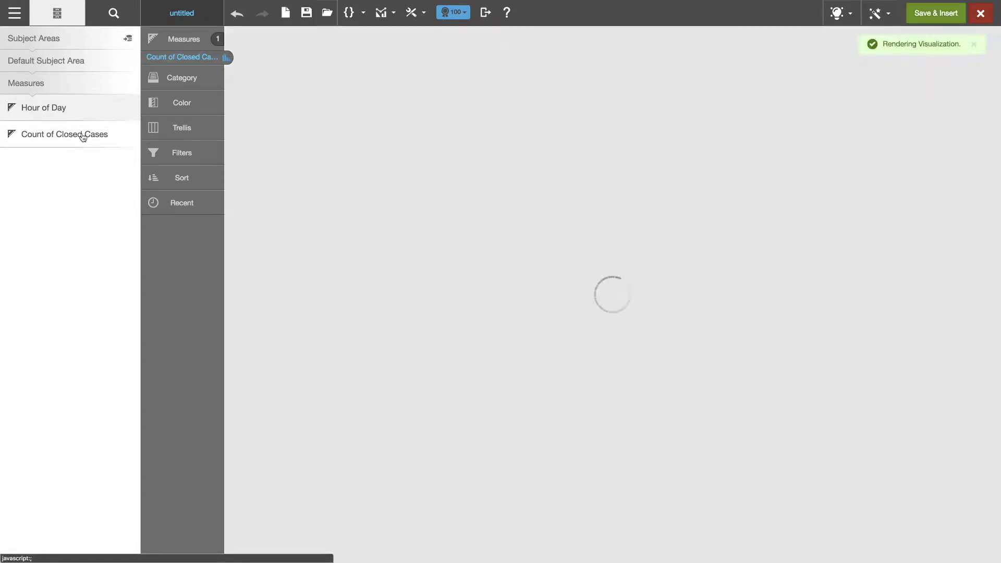
click(114, 13)
text(categ)
click(89, 74)
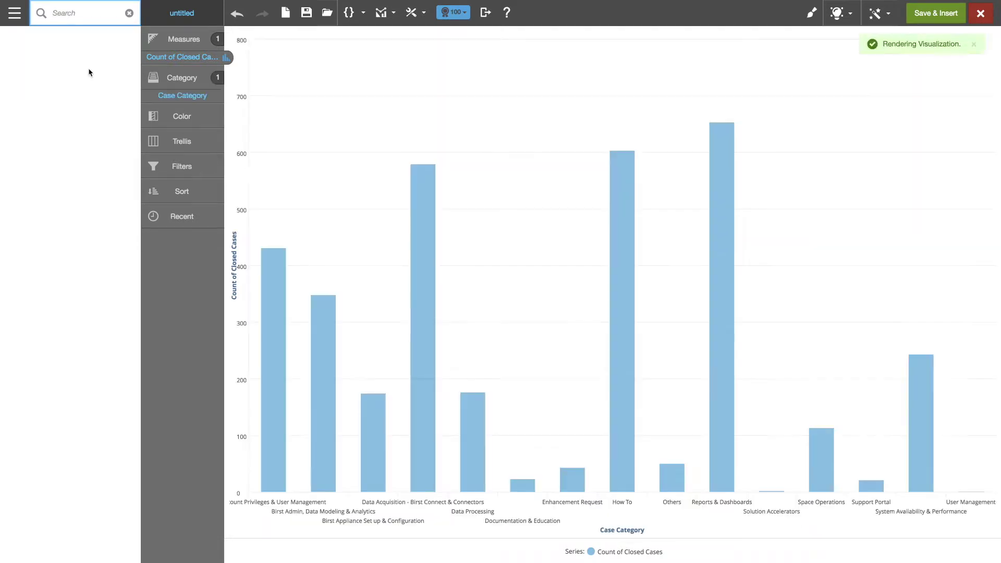
Make it a treemap coloured by Account Site and split into panels by Account Type.
click(881, 16)
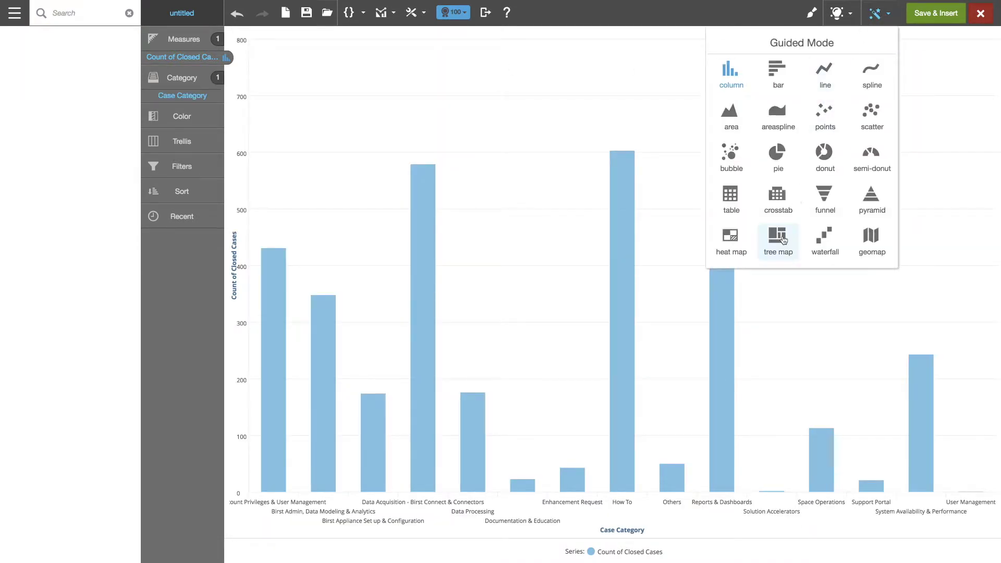
click(777, 238)
click(49, 64)
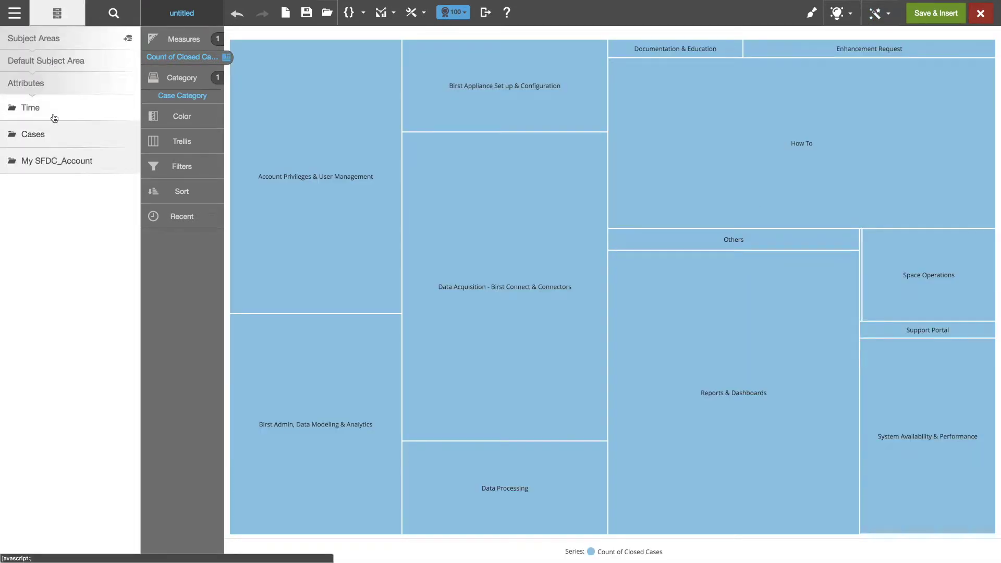
click(55, 155)
drag(93, 181, 179, 119)
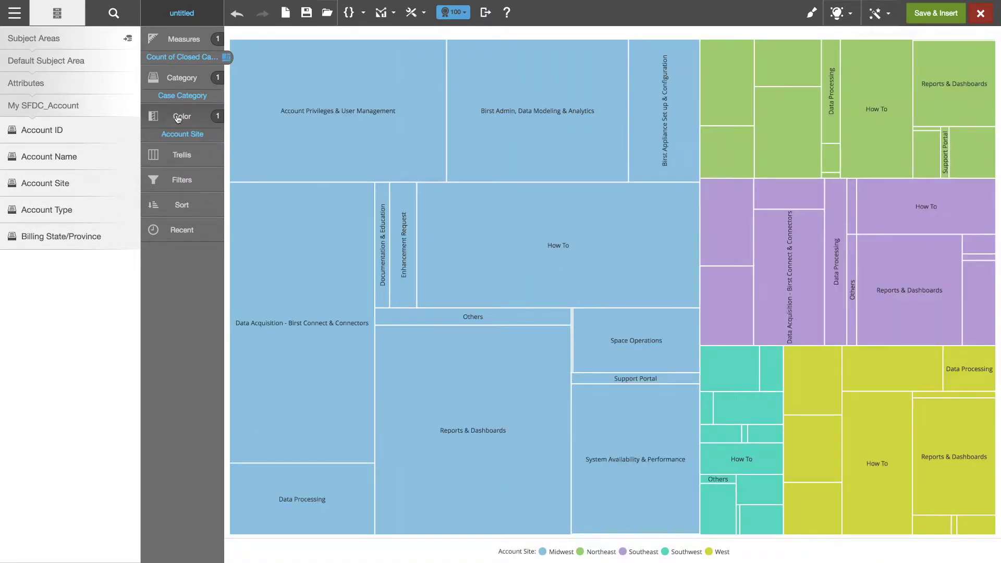
drag(75, 212, 174, 158)
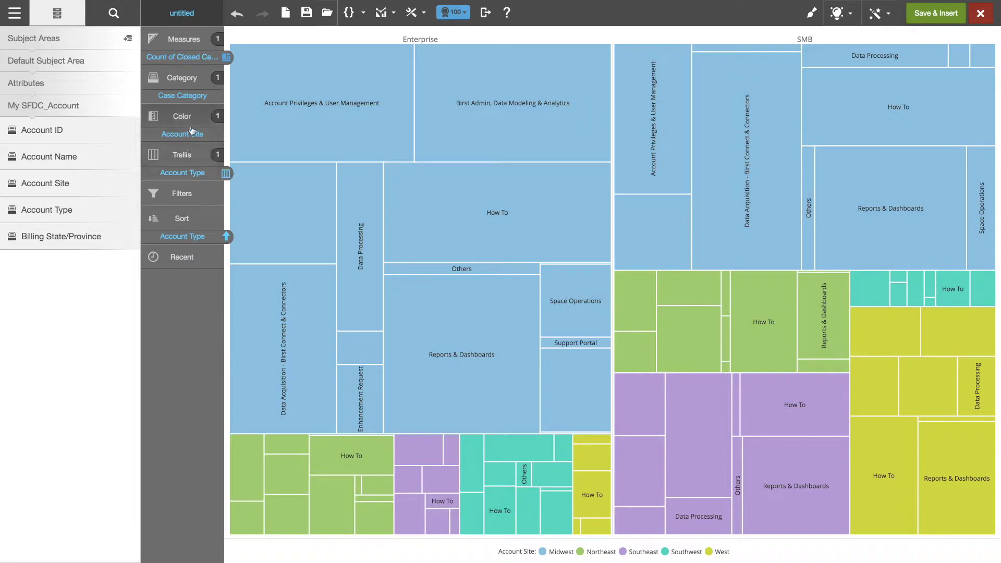
Save the report as 'CaseChart'.
click(306, 14)
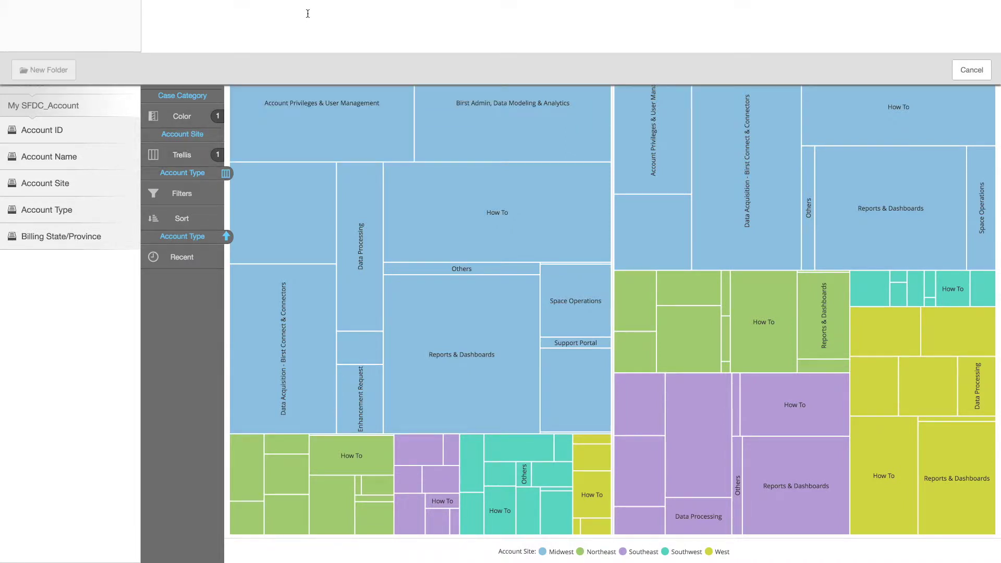
text(CaseChart)
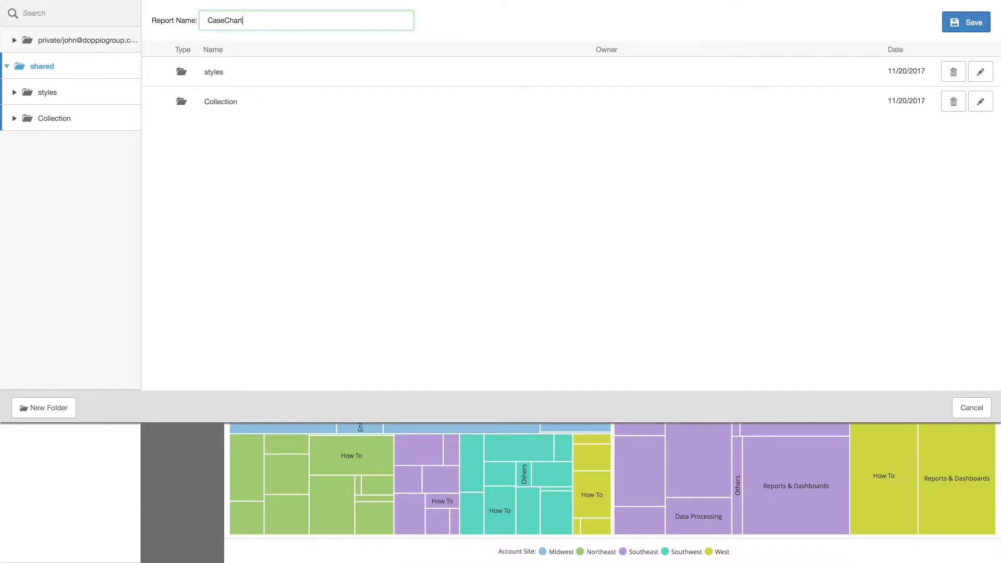
click(967, 22)
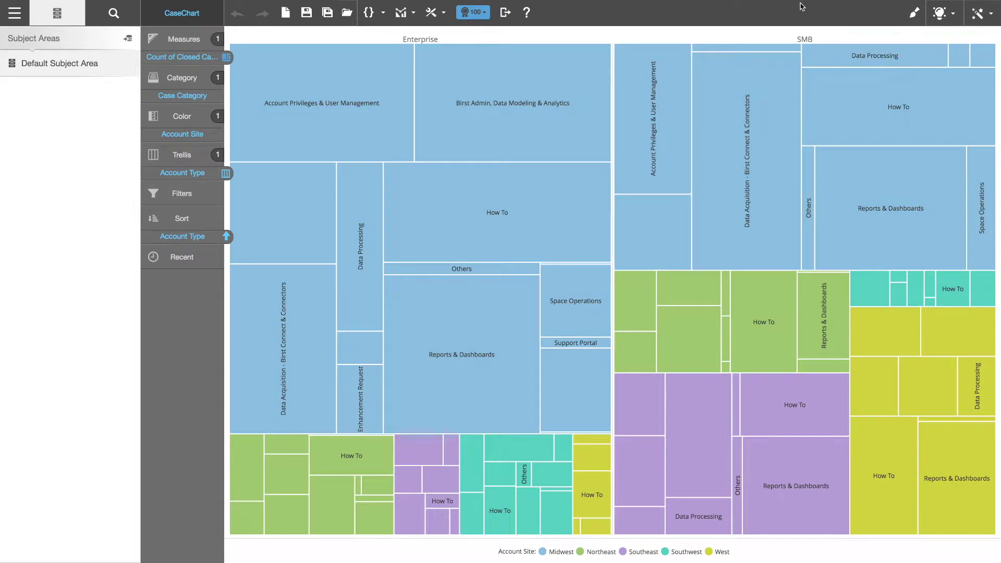
click(978, 12)
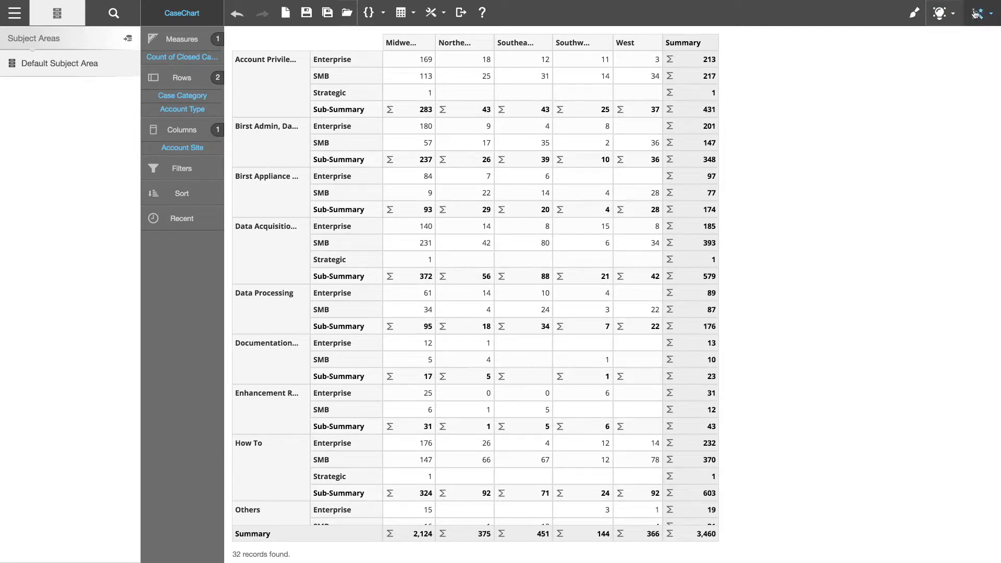
Turn the report into a flat table with Account Name, sorted by Count of Closed Cases descending.
click(979, 12)
click(835, 202)
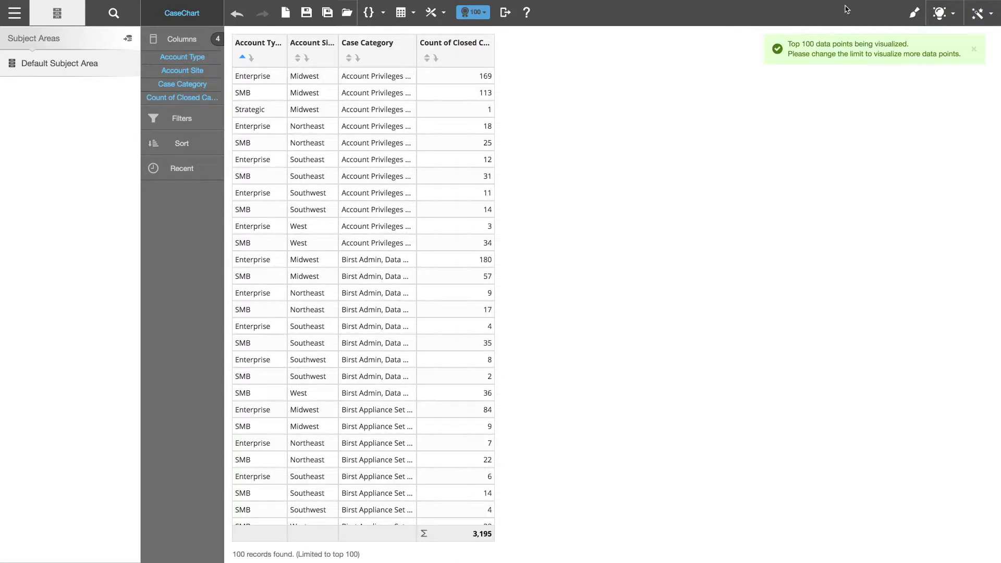
click(114, 12)
text(name)
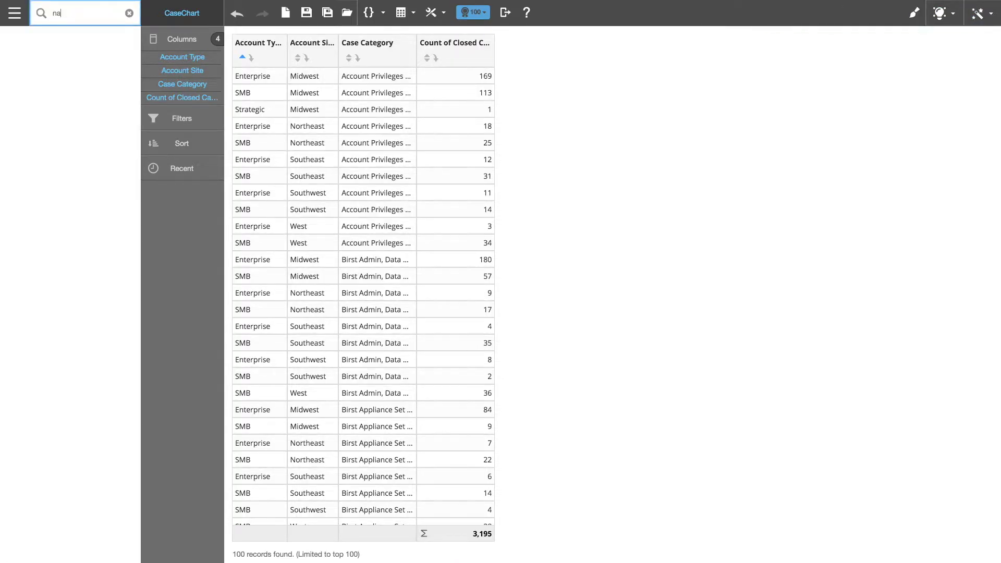
click(103, 76)
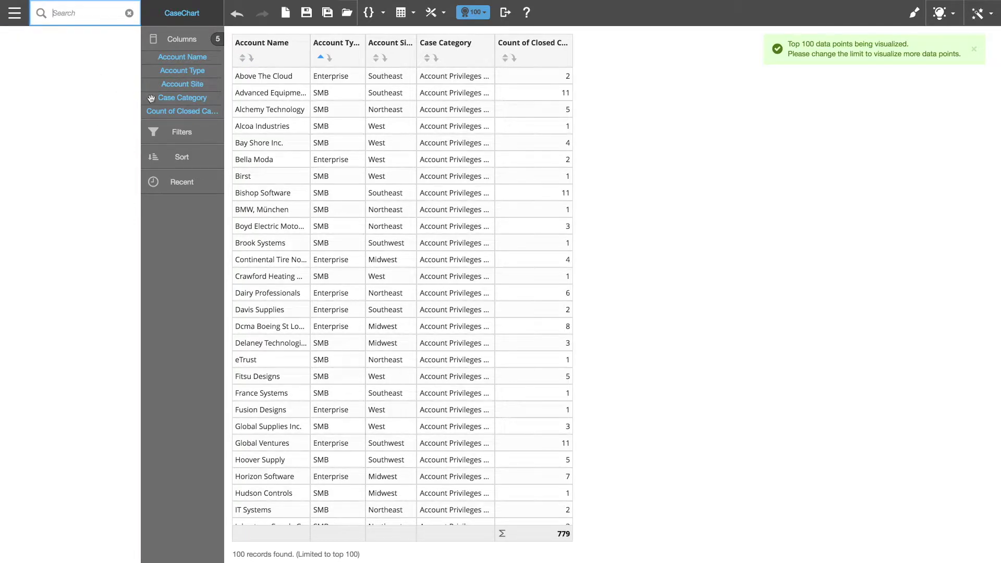
drag(199, 112, 188, 159)
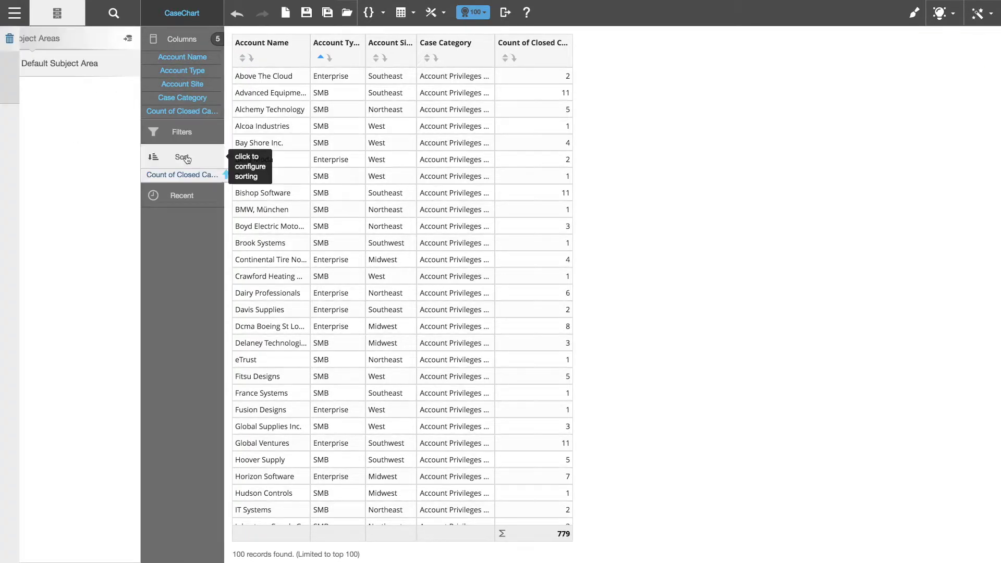
click(188, 159)
click(15, 74)
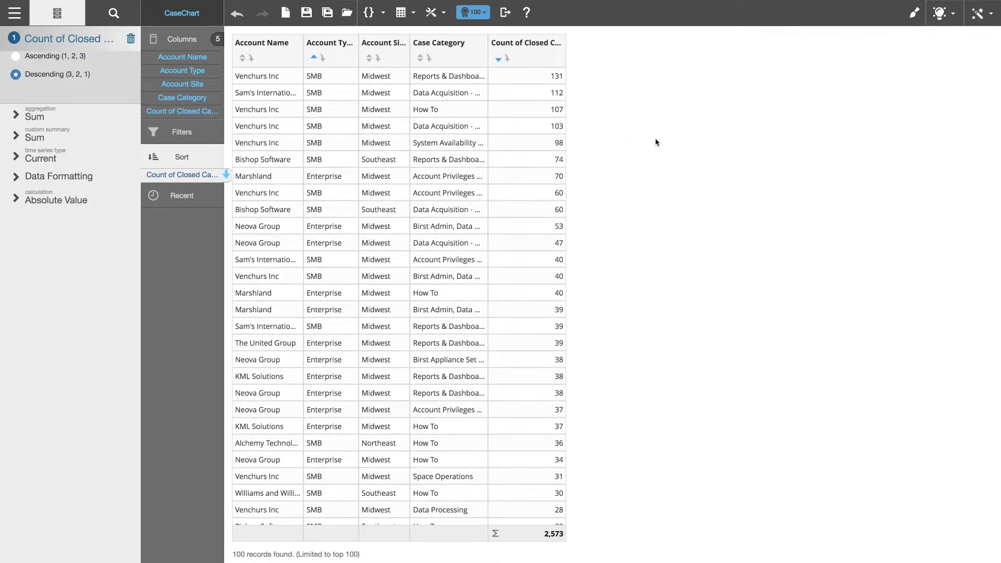
Save a copy of the report as 'Detail'.
click(328, 13)
text(Detail)
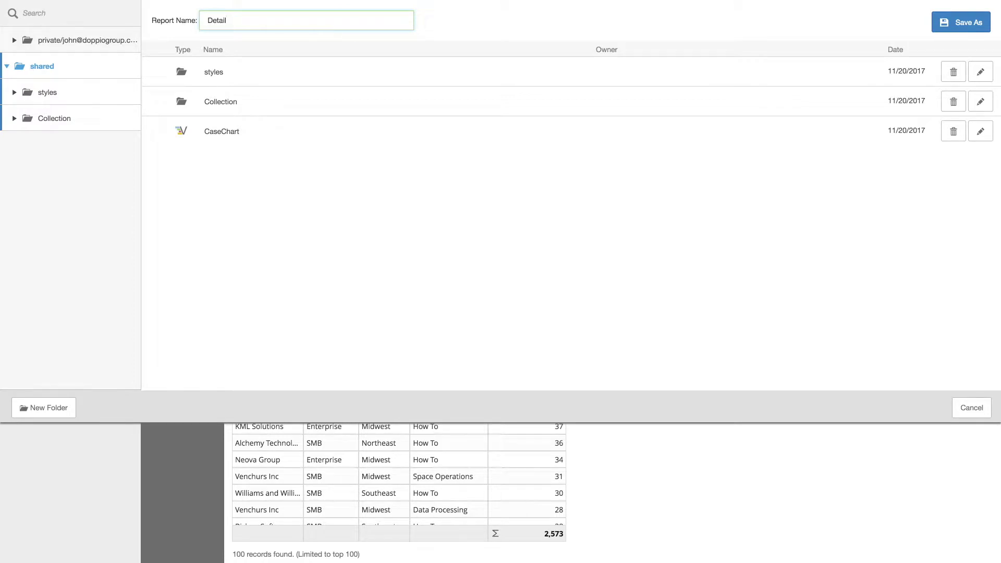
click(964, 26)
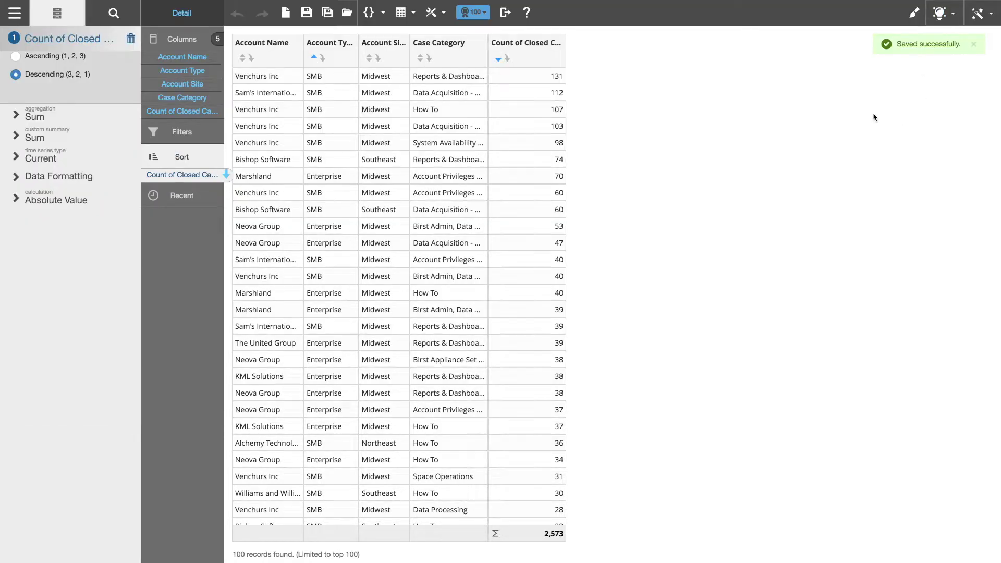
click(15, 13)
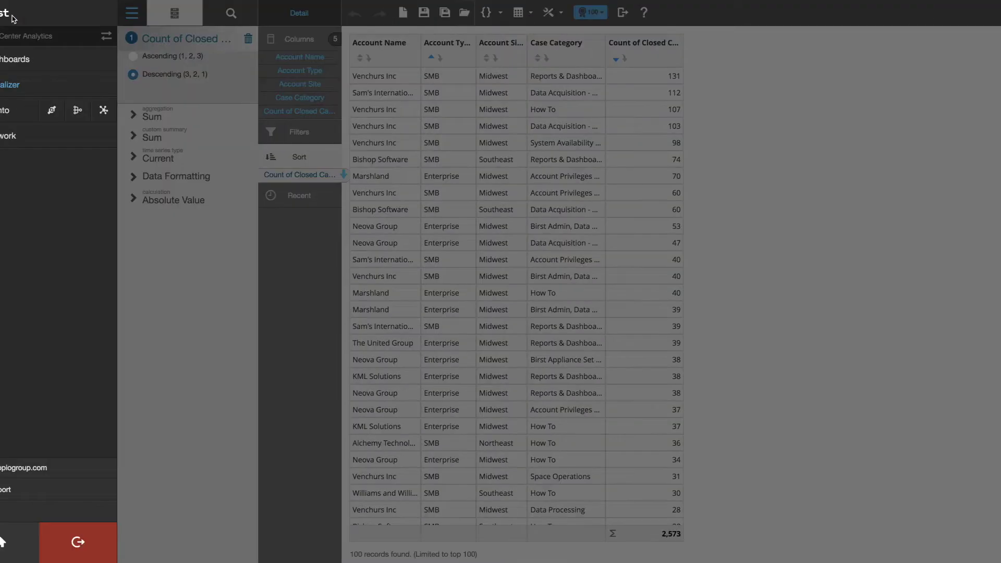
Add the CaseChart and Detail reports to the dashboard, put Detail upper right, and publish.
click(39, 59)
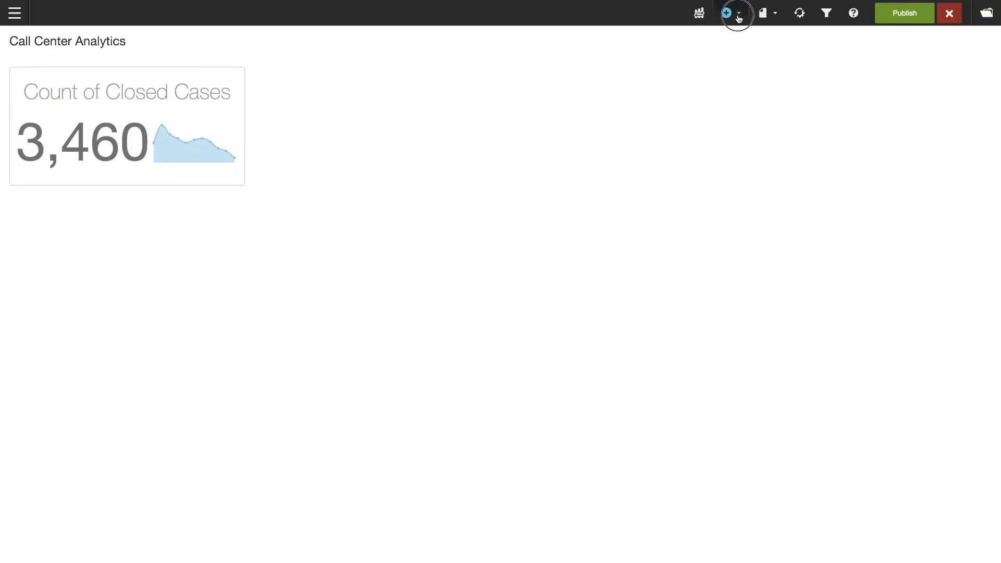
click(729, 13)
click(735, 37)
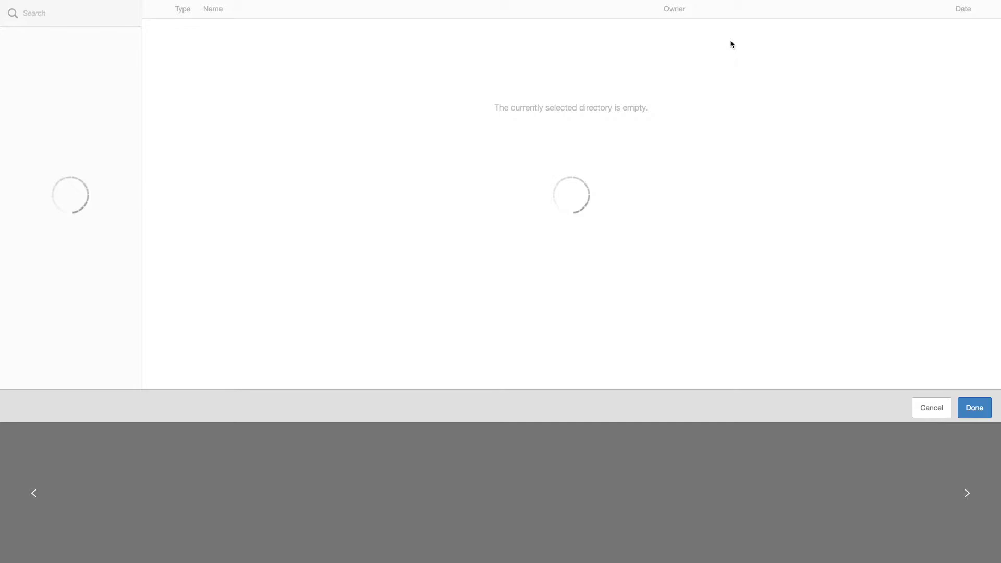
click(154, 70)
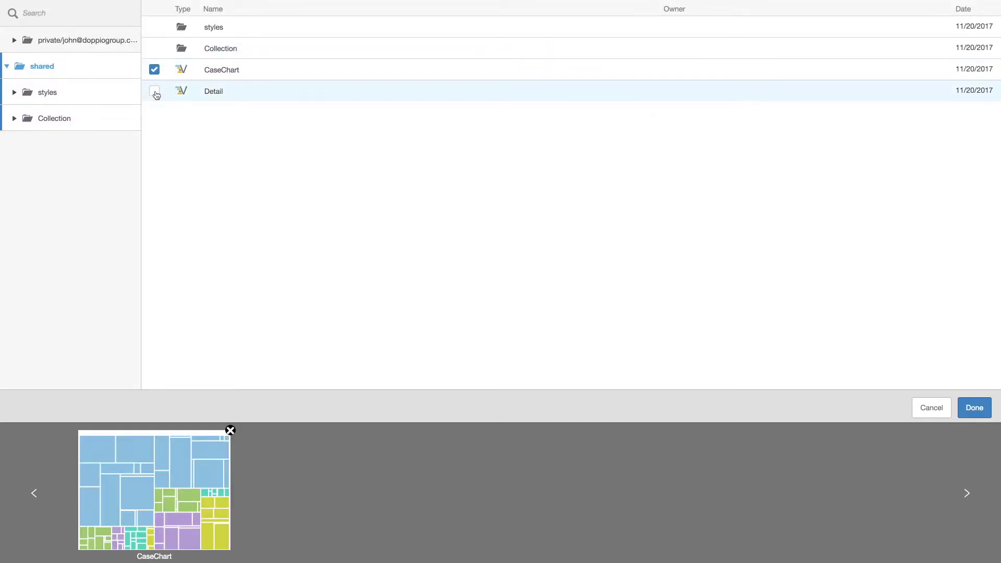
click(154, 91)
click(978, 407)
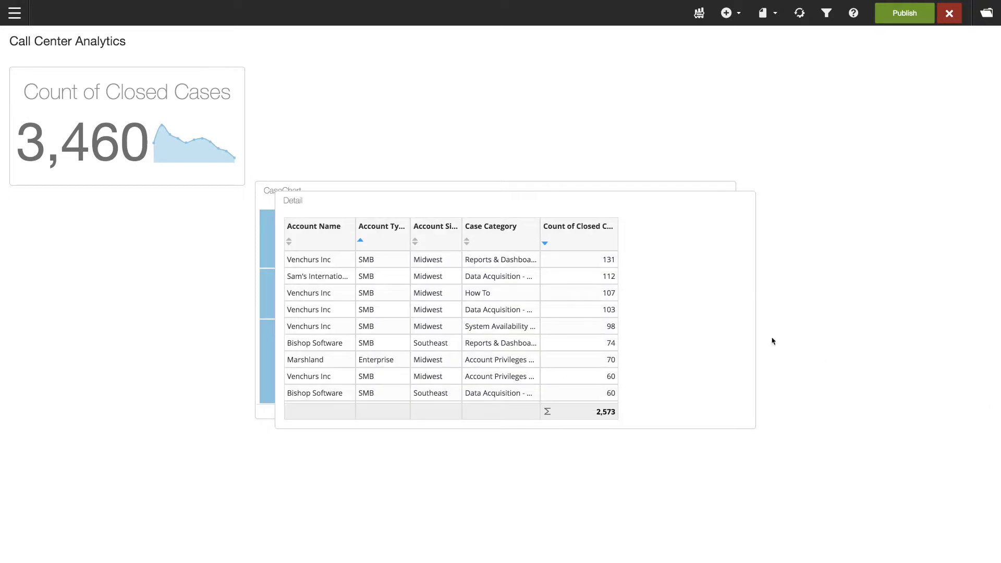
drag(506, 202, 634, 77)
click(905, 15)
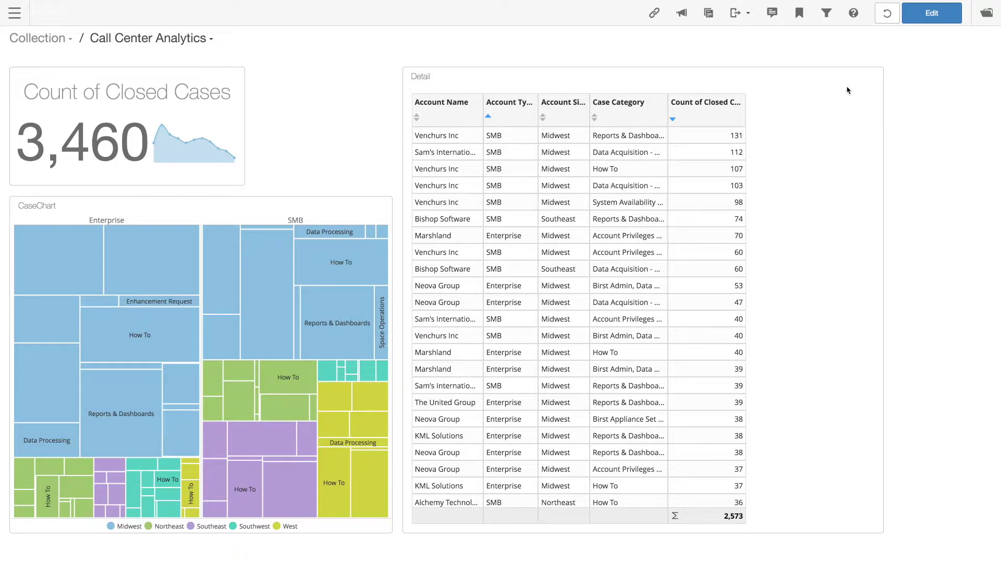
Filter the dashboard to the Midwest site, then to the Marshland account (244 cases).
drag(574, 134, 567, 187)
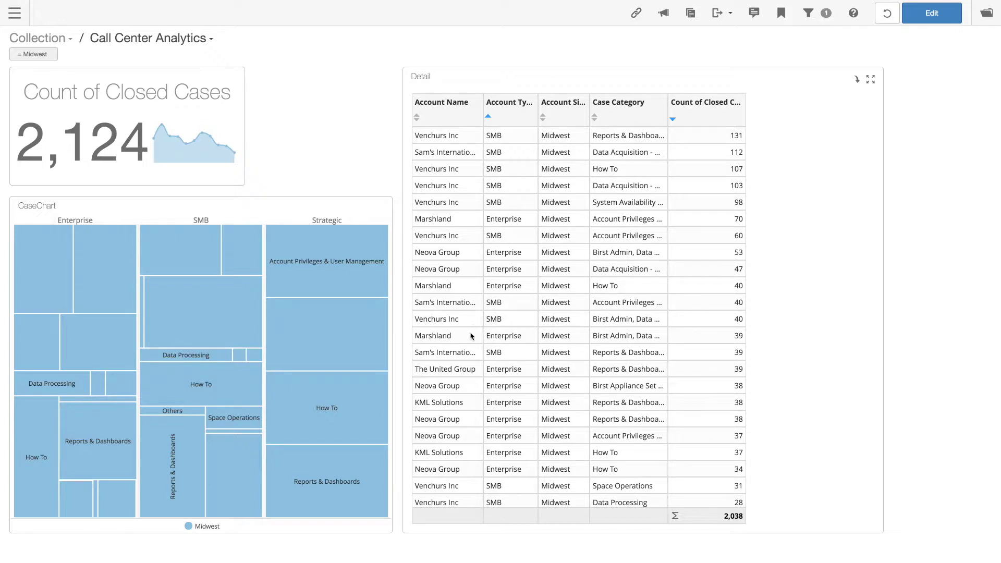
click(423, 339)
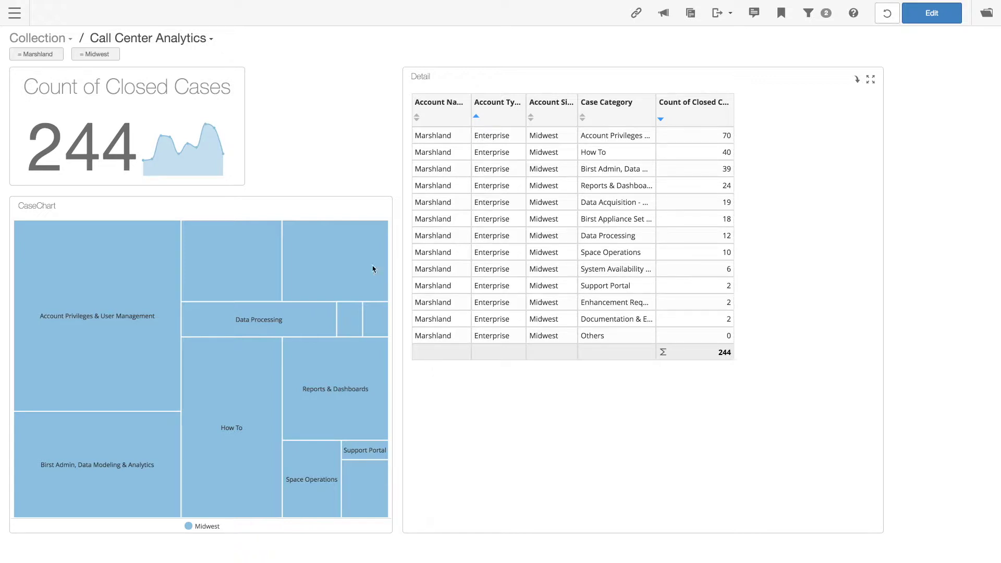
Clear the Midwest and Marshland filters and insert the Infor logo image from its pasted URL.
click(115, 55)
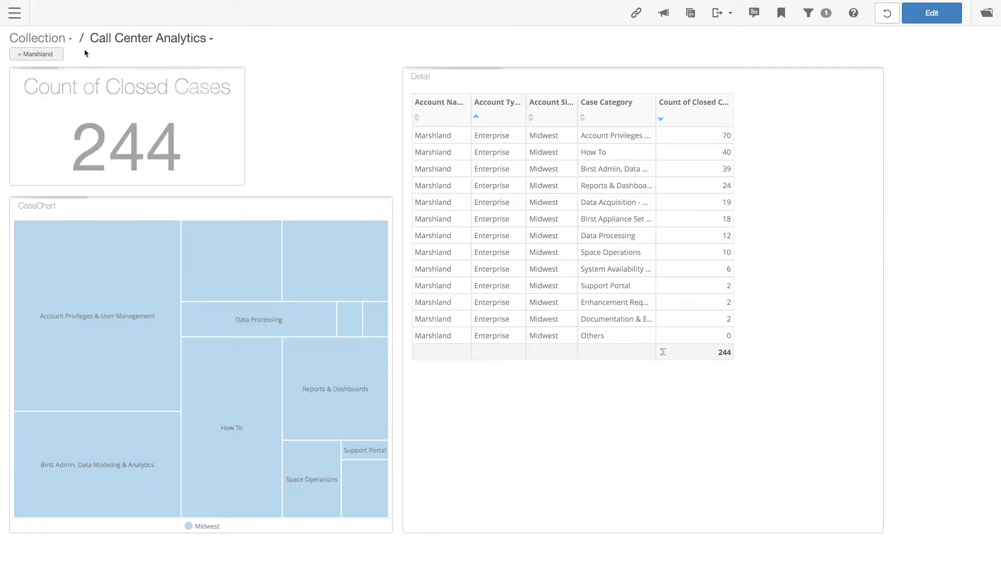
click(58, 54)
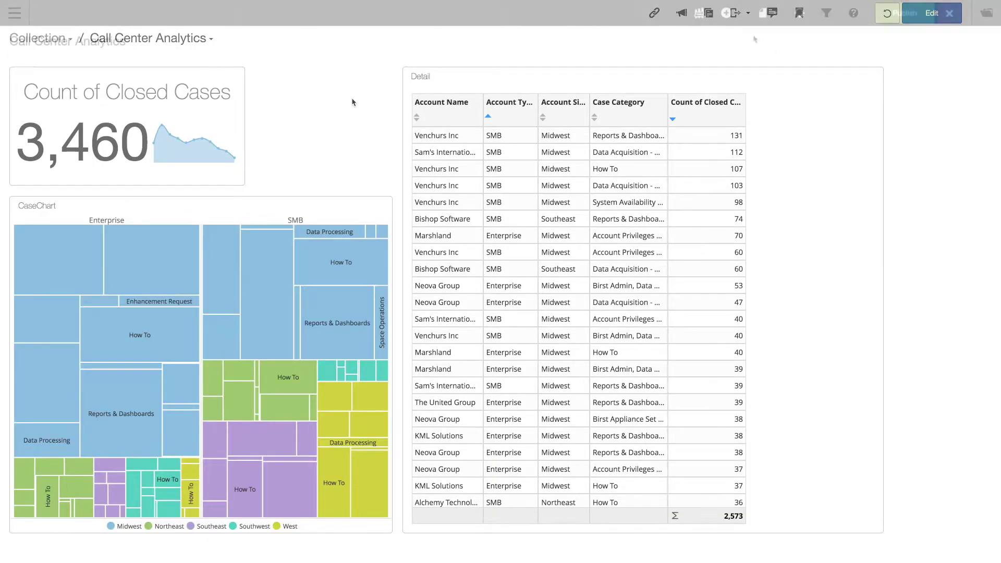
click(726, 13)
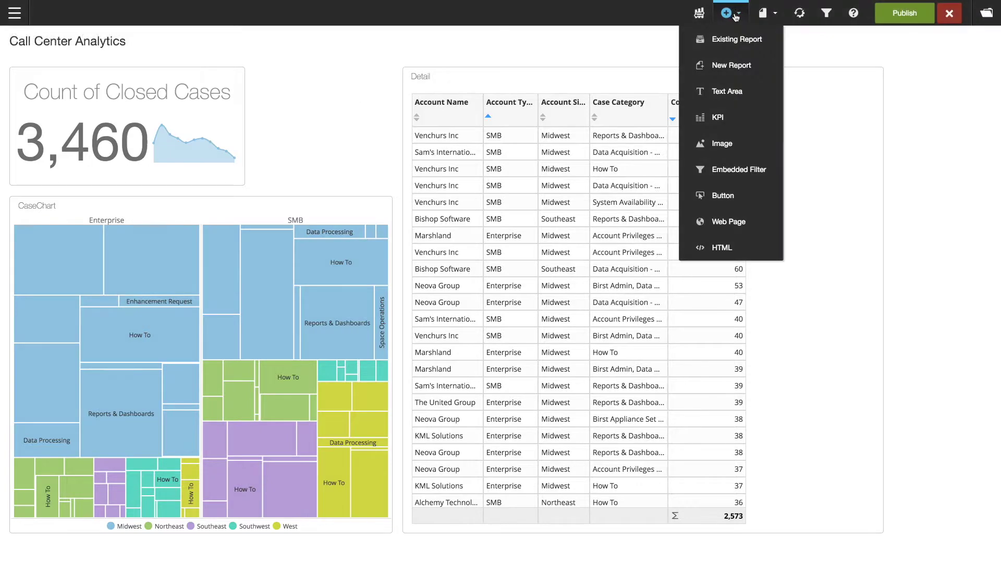
click(737, 138)
text(https://upload.wikimedia.org/wikipedia/en/4/4b/The_Infor_logo.png)
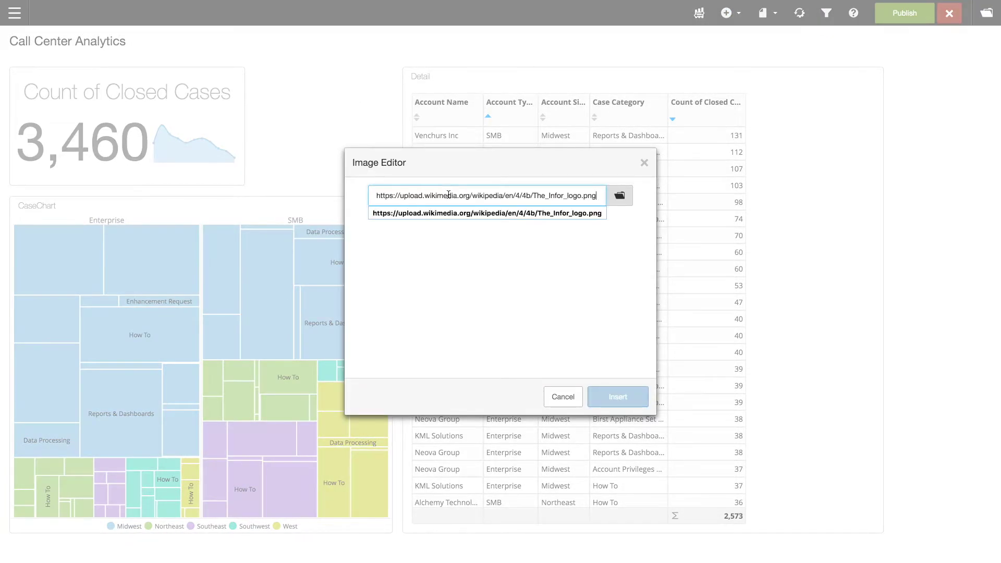
click(618, 397)
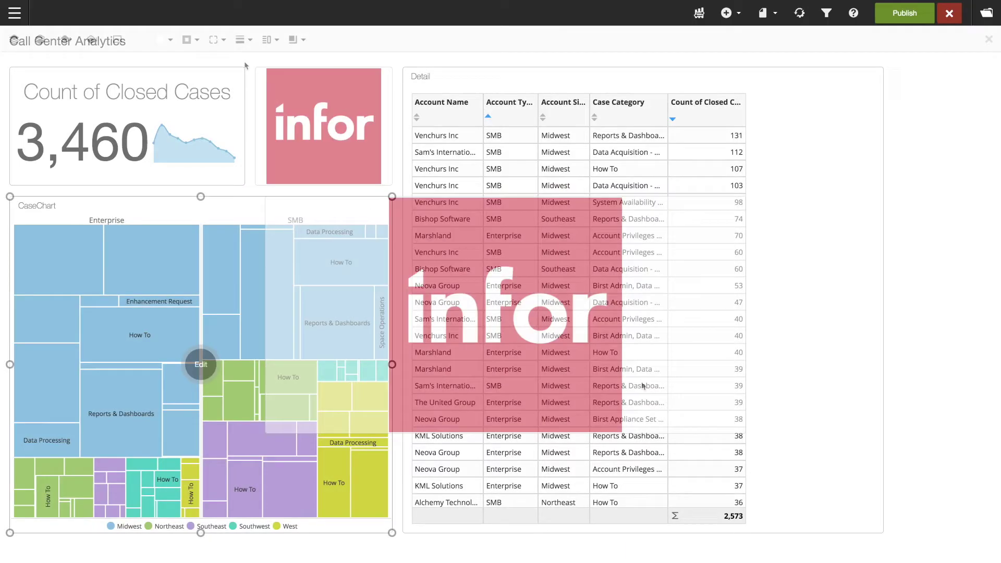
Set border thickness to None on the CaseChart, Detail and logo tiles.
click(242, 40)
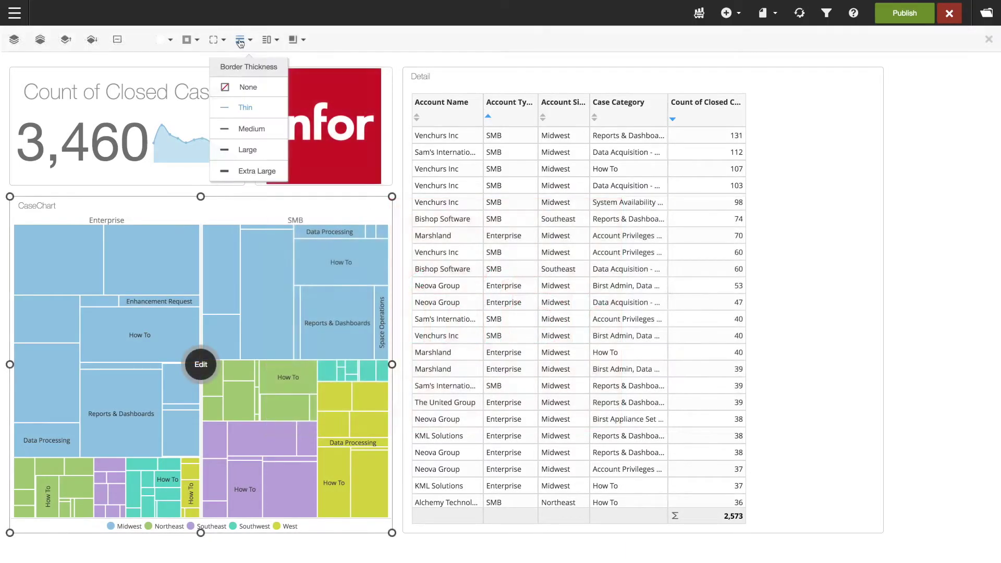
click(250, 86)
click(436, 78)
click(223, 40)
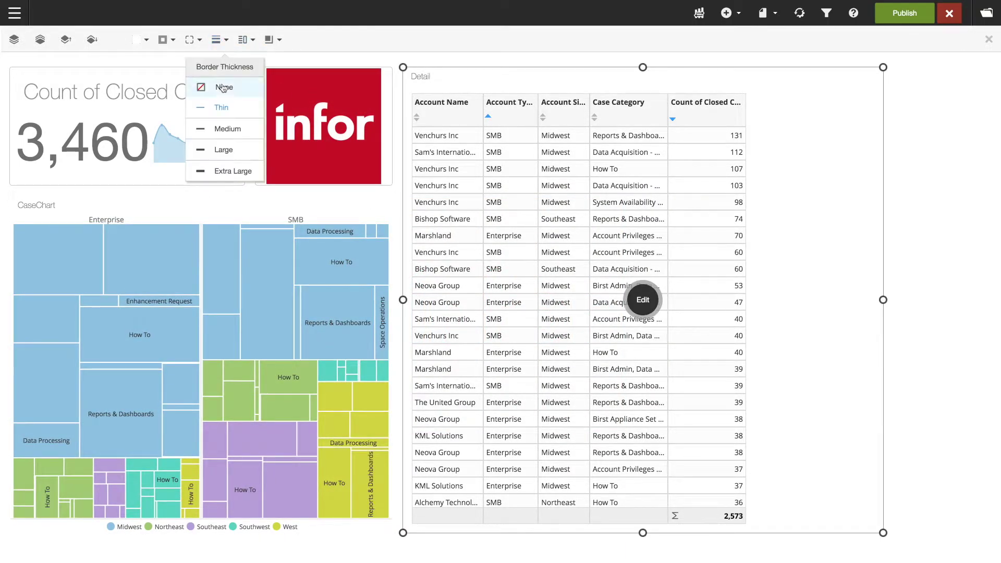
click(248, 87)
click(386, 83)
click(221, 41)
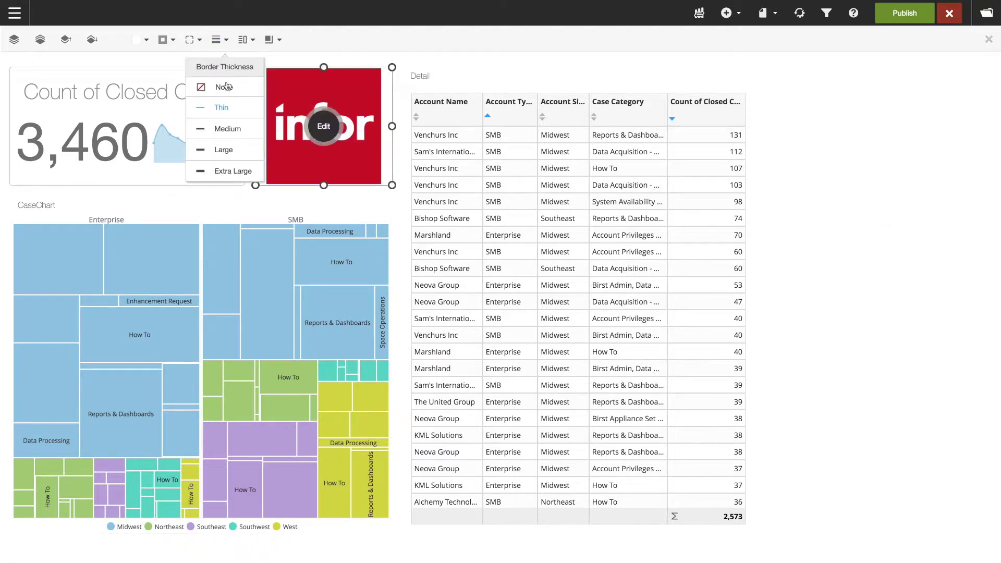
click(228, 89)
Give the Count of Closed Cases tile a pale yellow background.
click(224, 86)
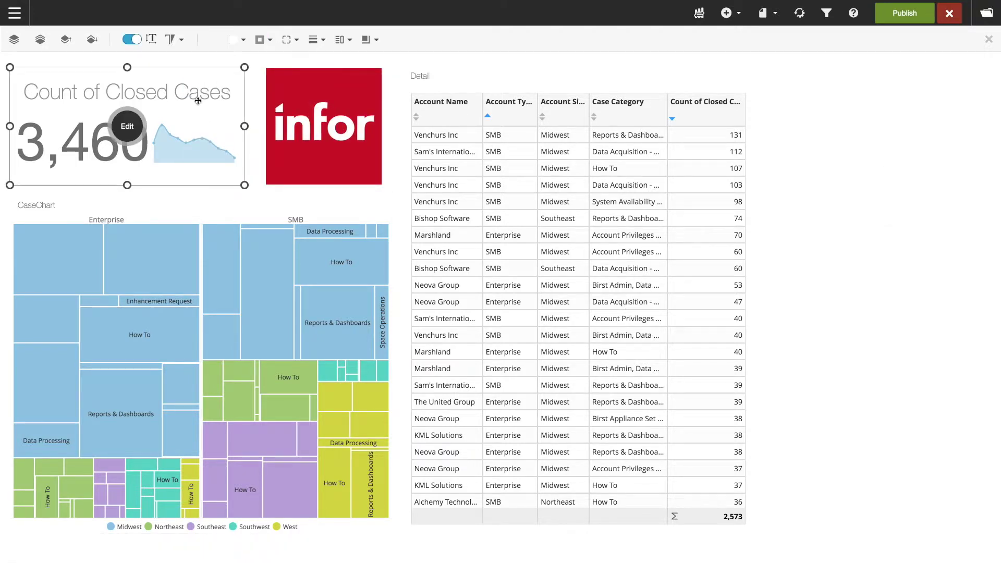
click(243, 41)
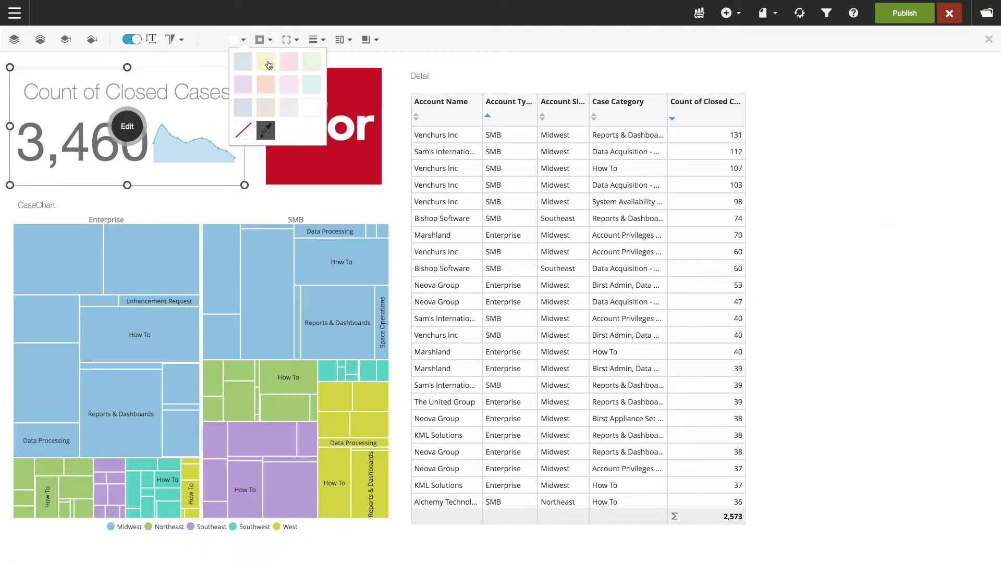
click(272, 66)
click(930, 152)
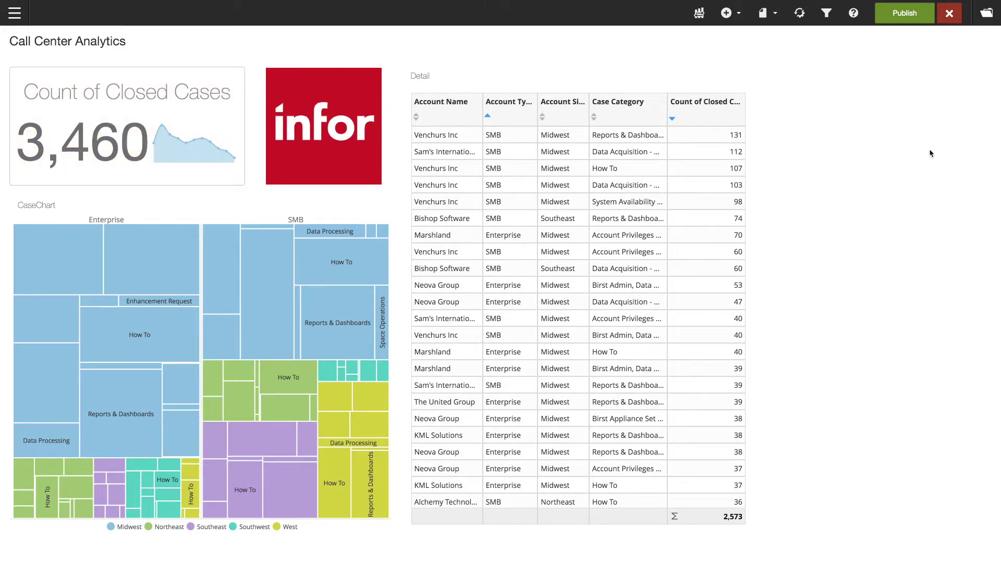
click(726, 13)
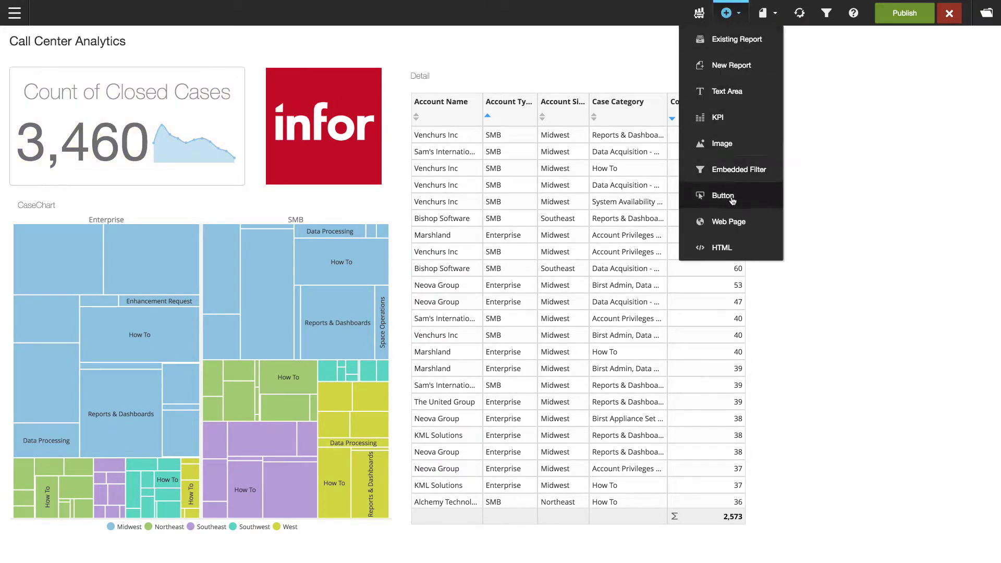
click(725, 247)
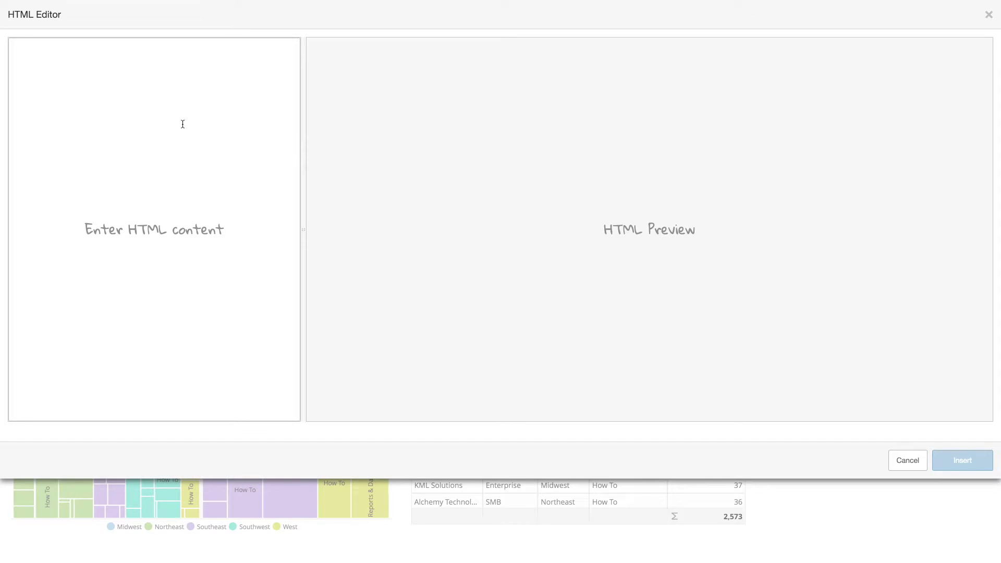
Embed the pasted Tweets by Infor timeline code and size it into the right column beside Detail.
text(<a class="twitter-timeline" href="https://twitter.com/infor?ref_src=twsrc%5Etfw">Tweets by Infor</a> <script async src="//platform.twitter.com/widgets.js" charset="utf-8"></script>)
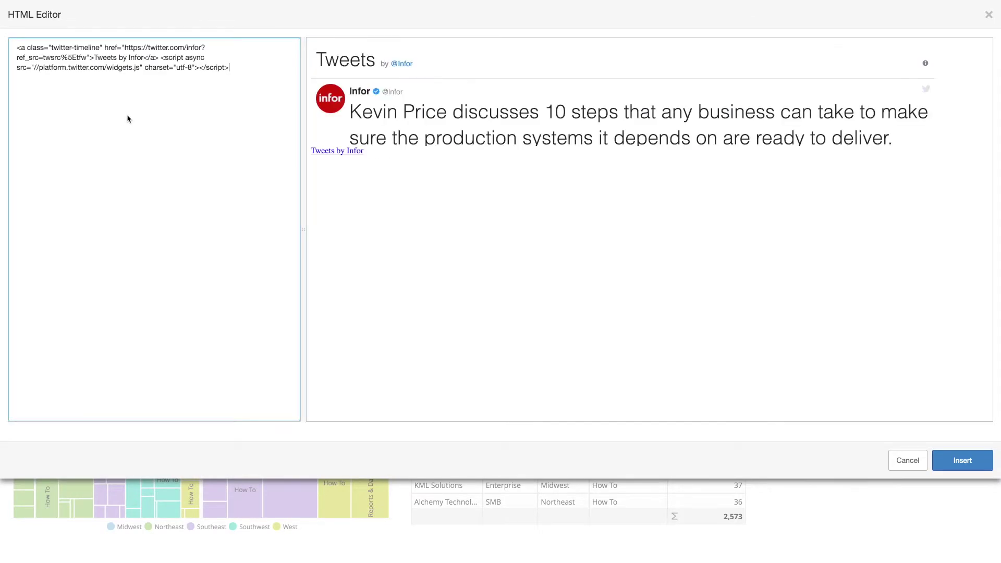
click(963, 460)
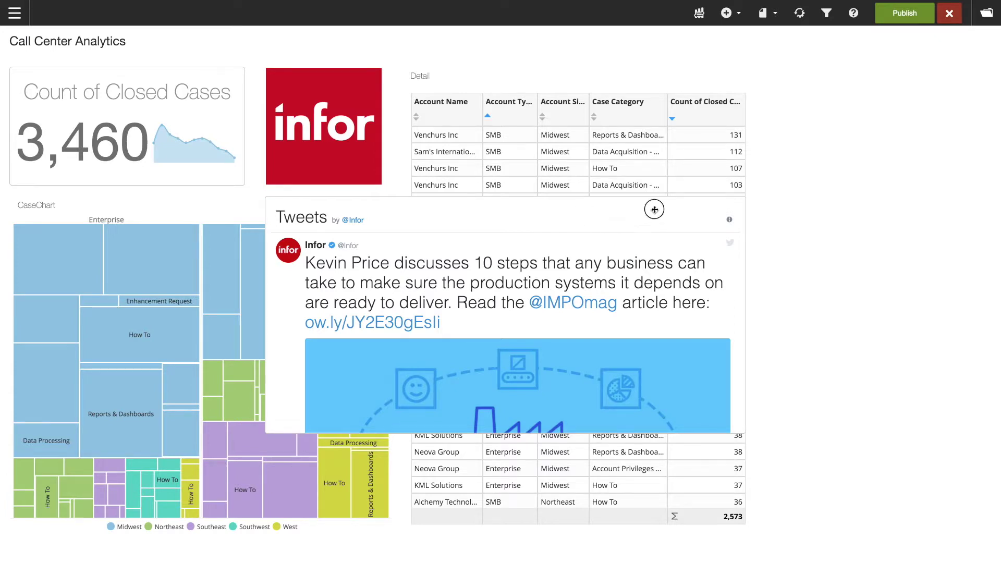
drag(652, 208, 919, 79)
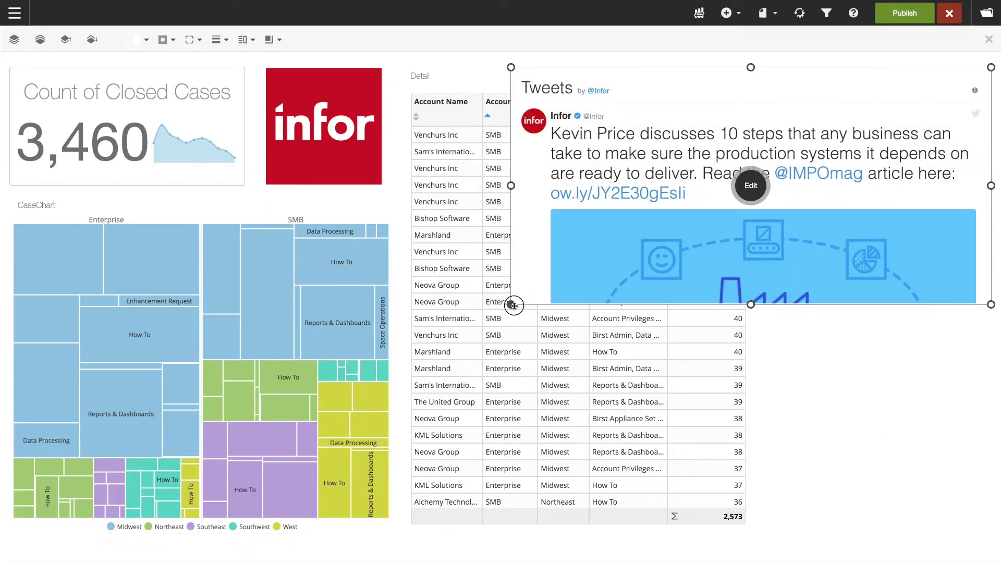
drag(512, 309, 757, 522)
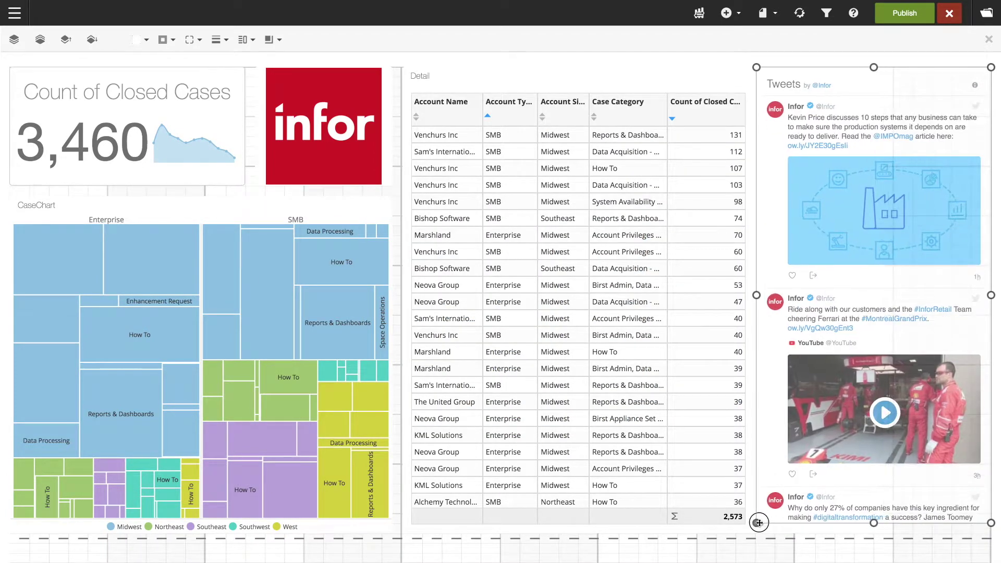
click(730, 552)
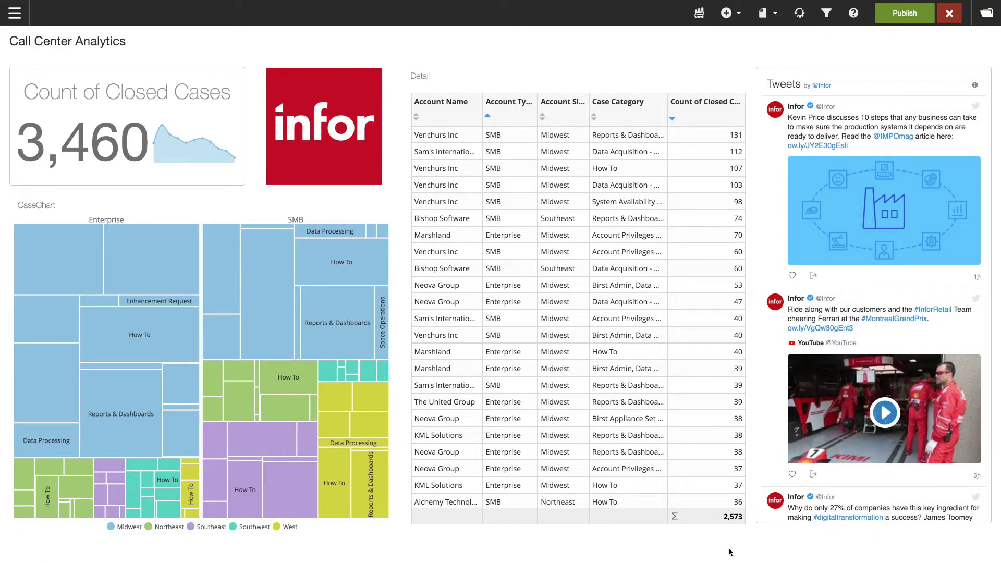
Set the dashboard background to the draft-stamp image, tiled as a pattern at 31% opacity, and publish.
click(770, 15)
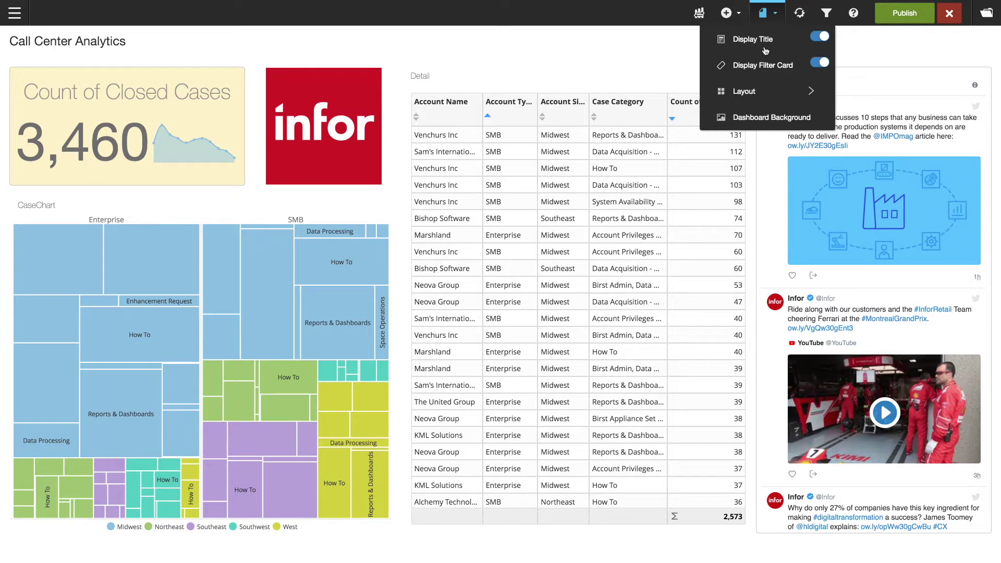
click(761, 120)
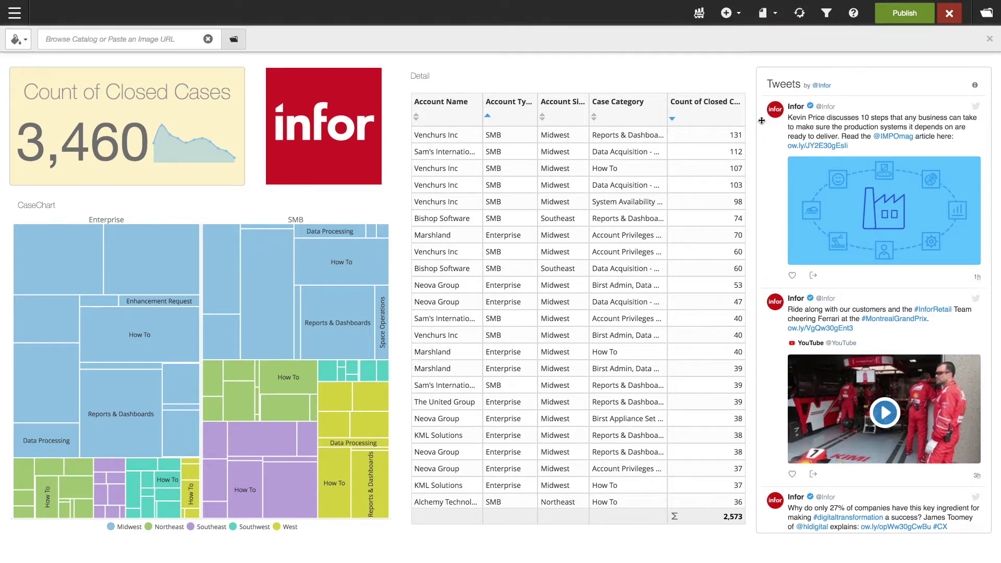
click(144, 35)
key(ctrl+v)
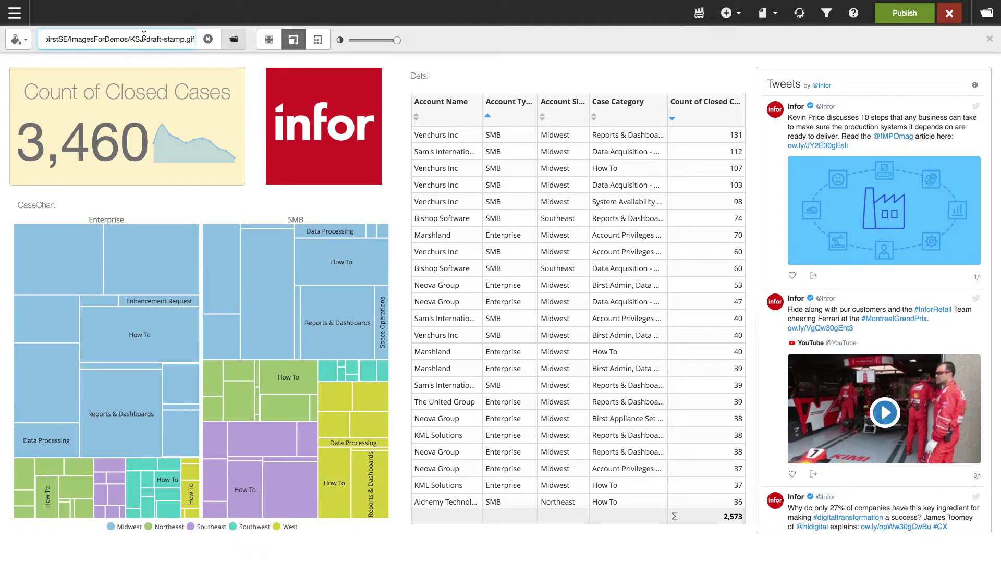
click(318, 40)
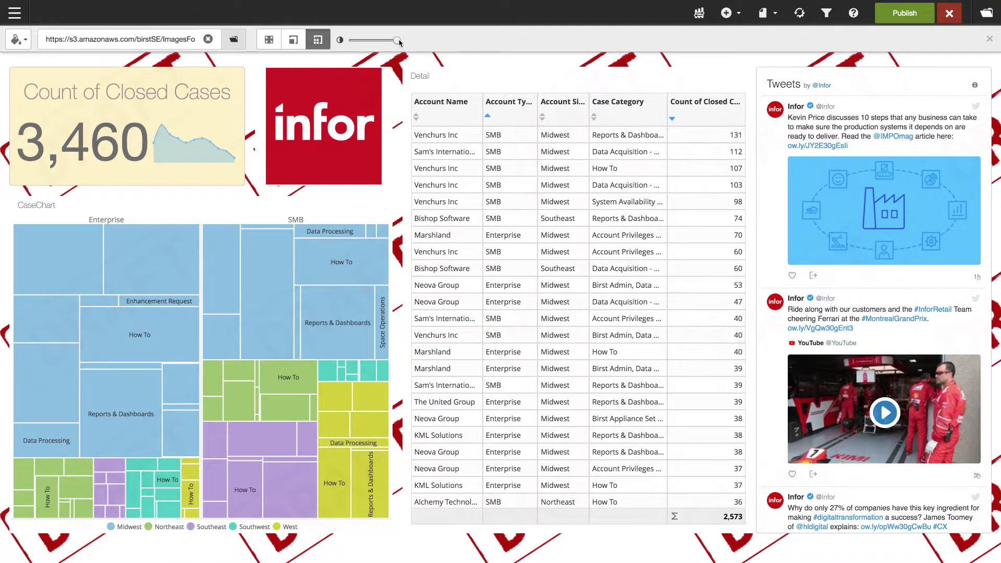
drag(399, 41, 368, 42)
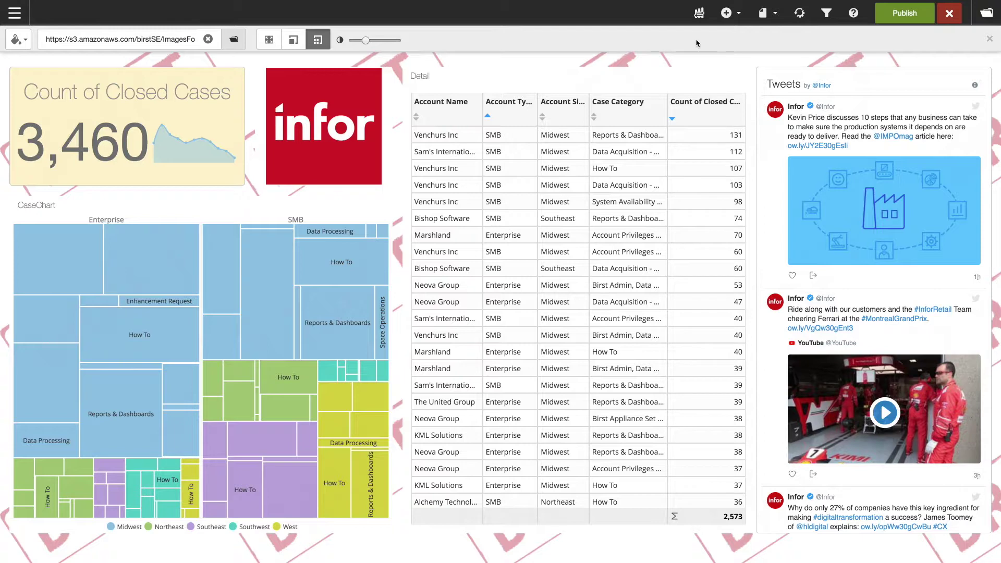
click(991, 39)
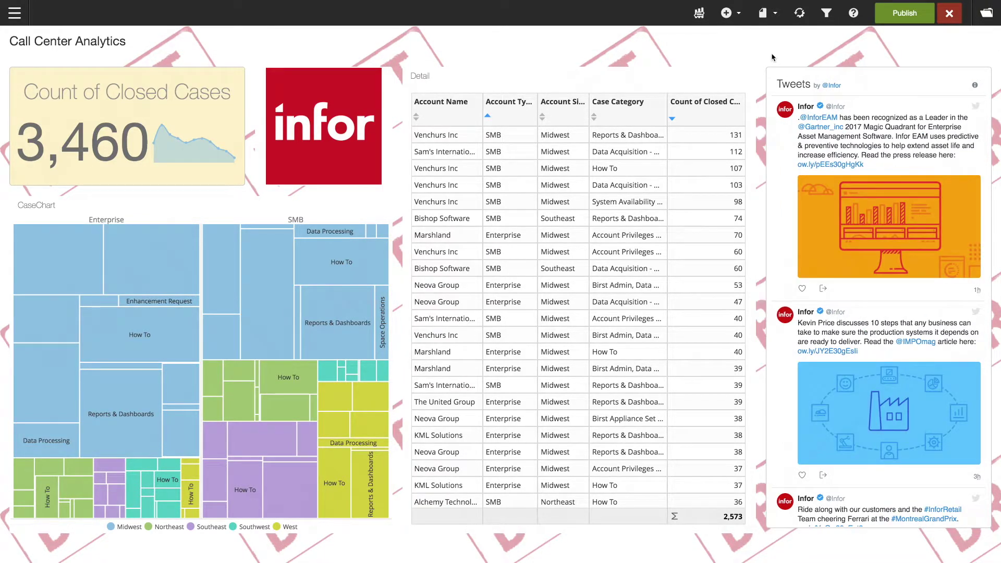
click(898, 23)
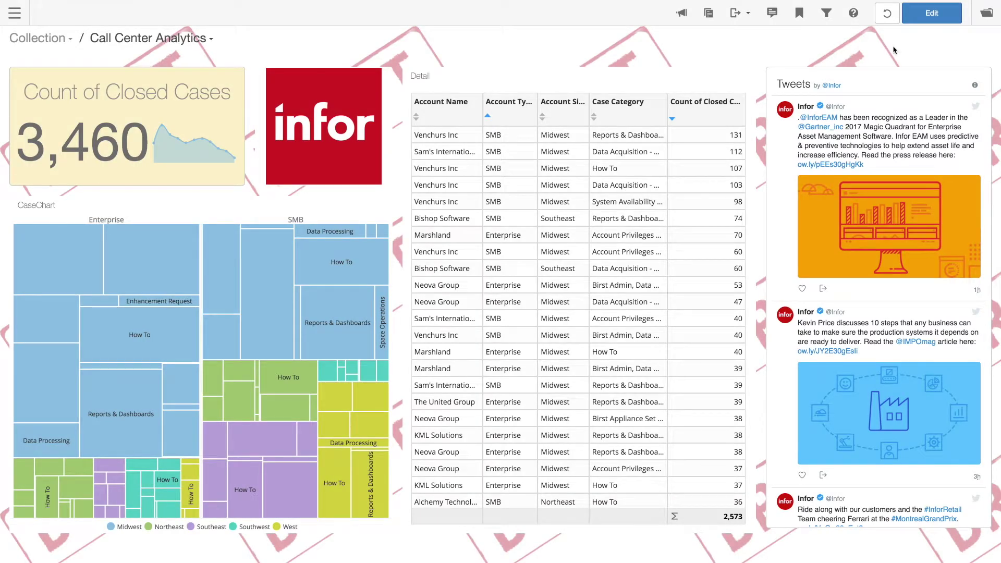
Maximise the Detail table so it alone fills the dashboard page.
mouse_move(721, 82)
click(744, 80)
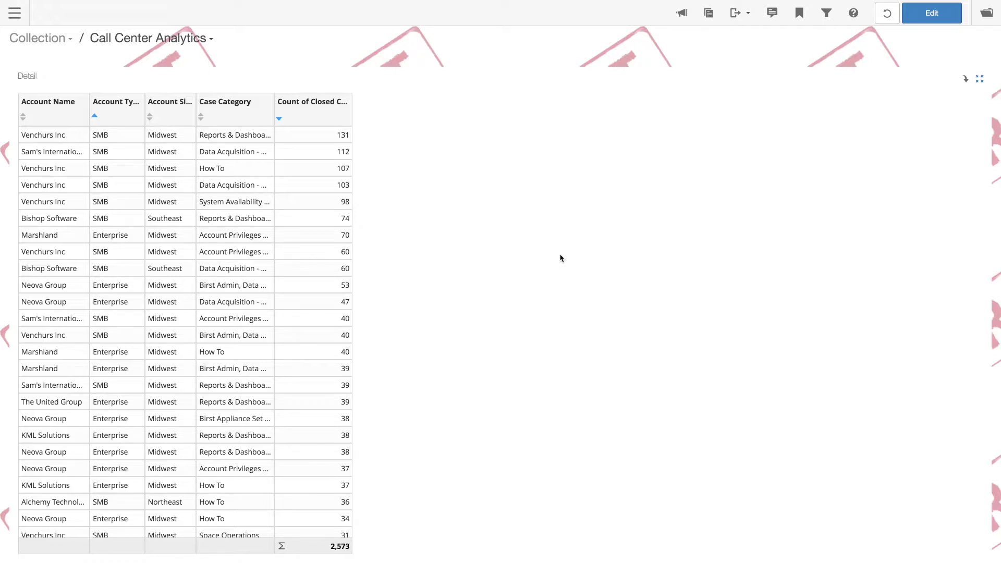
Connect the Customer Billings network from Pronto's Connect networks list.
click(18, 18)
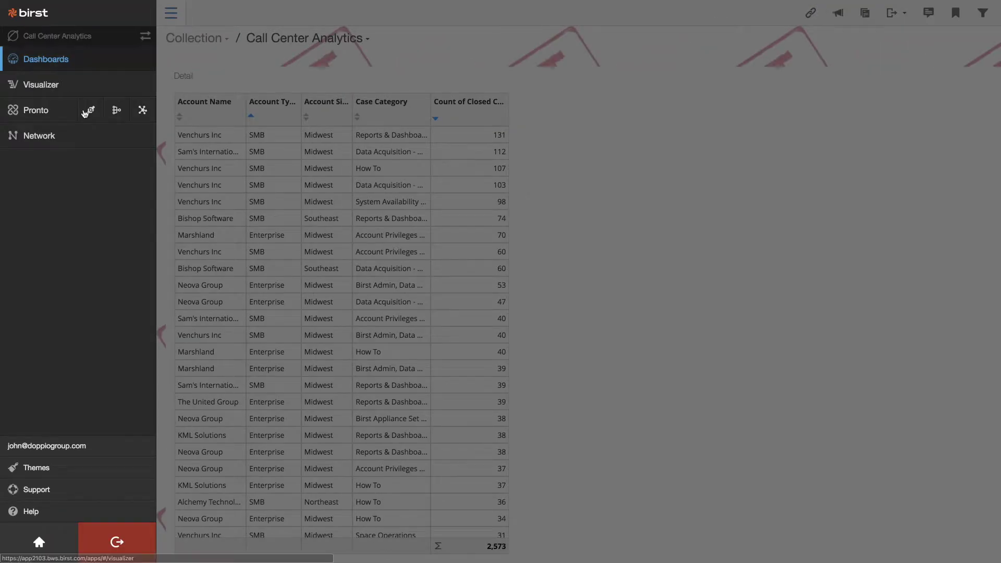
click(90, 112)
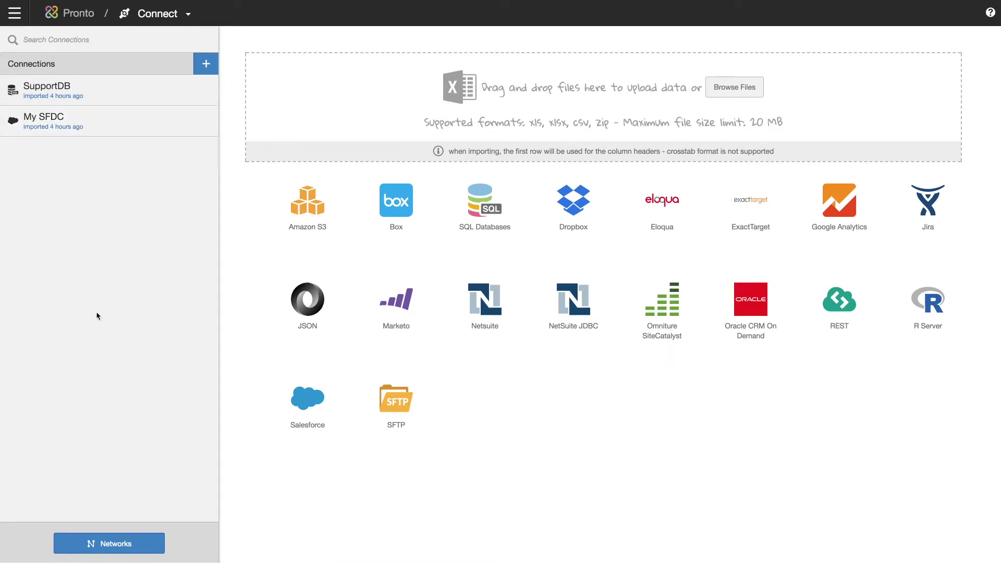
click(147, 548)
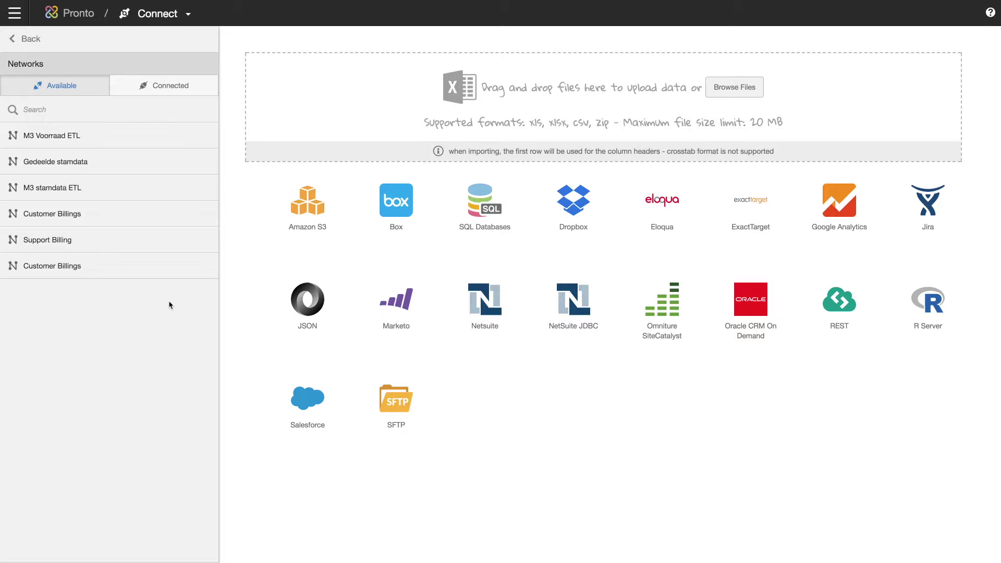
click(203, 267)
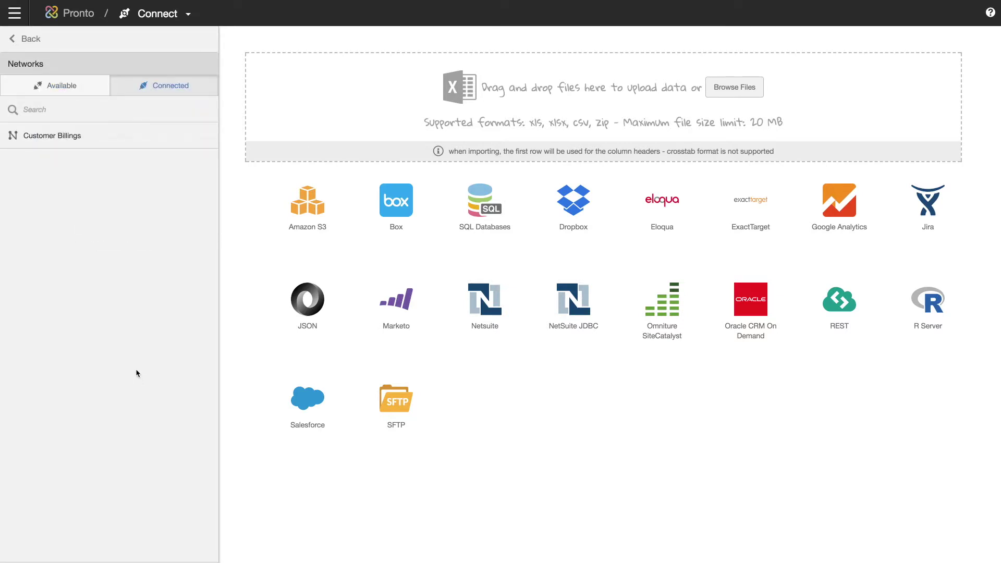
click(174, 19)
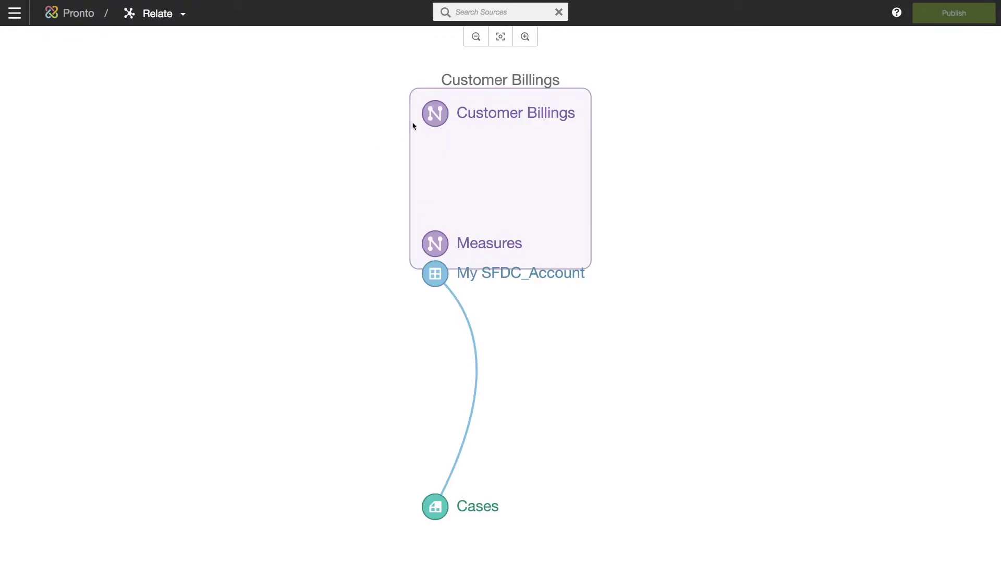
Join Customer Billings to My SFDC_Account on their Account ID columns.
click(435, 114)
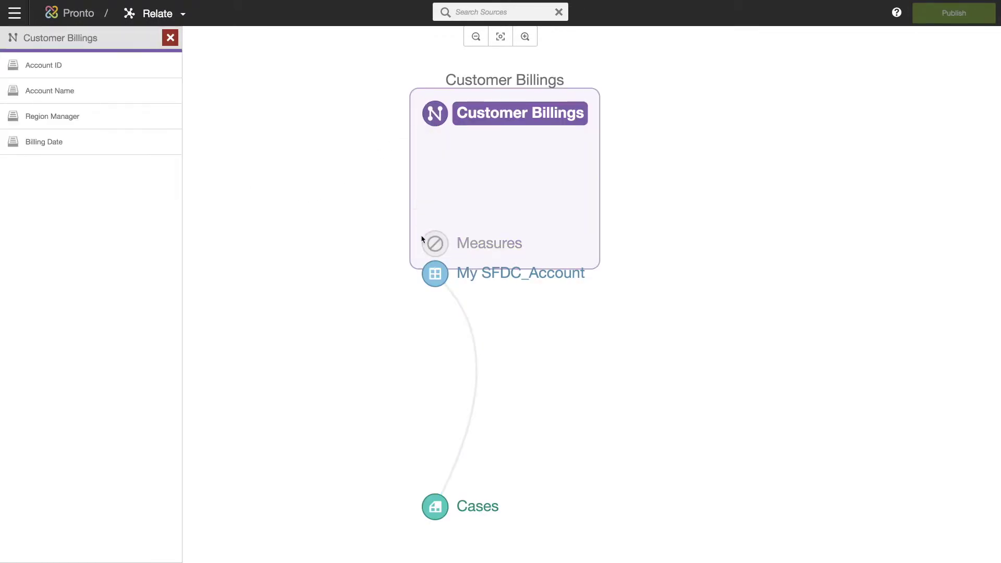
click(436, 274)
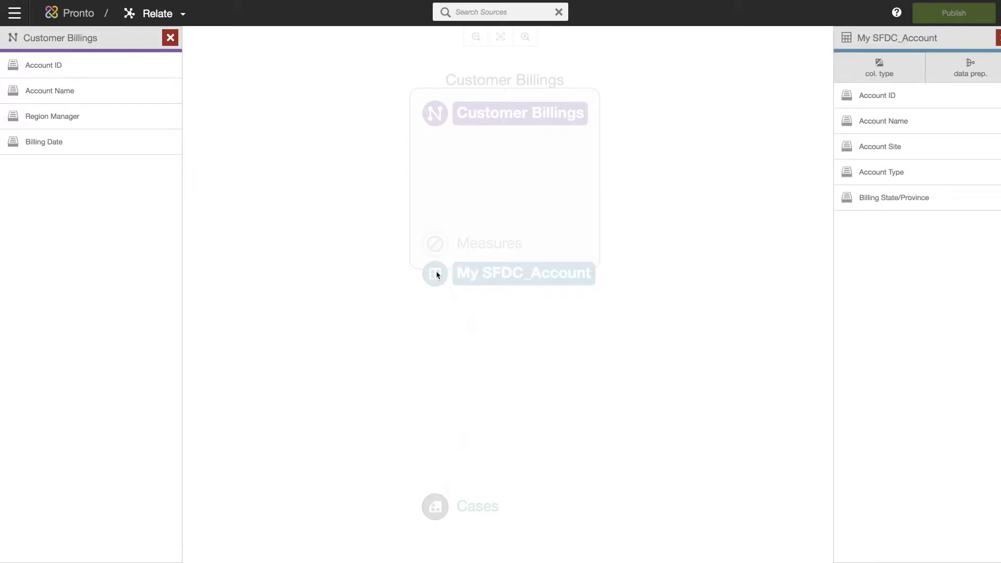
click(118, 64)
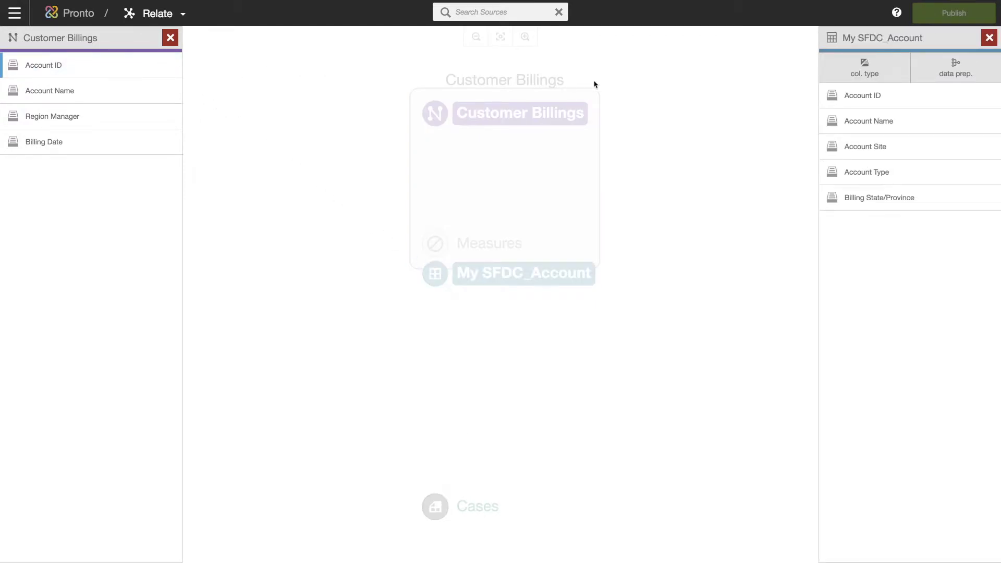
click(864, 97)
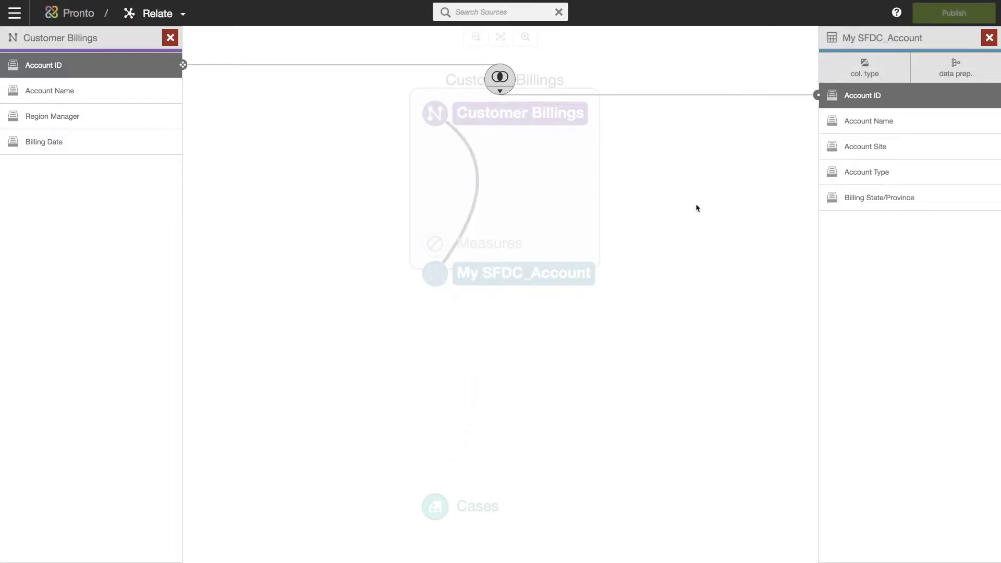
click(697, 209)
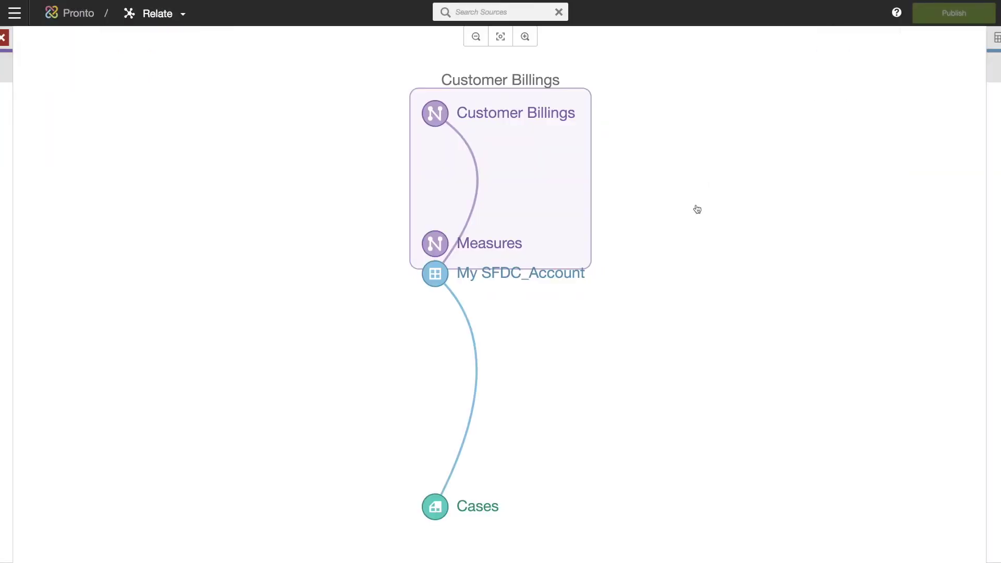
click(14, 13)
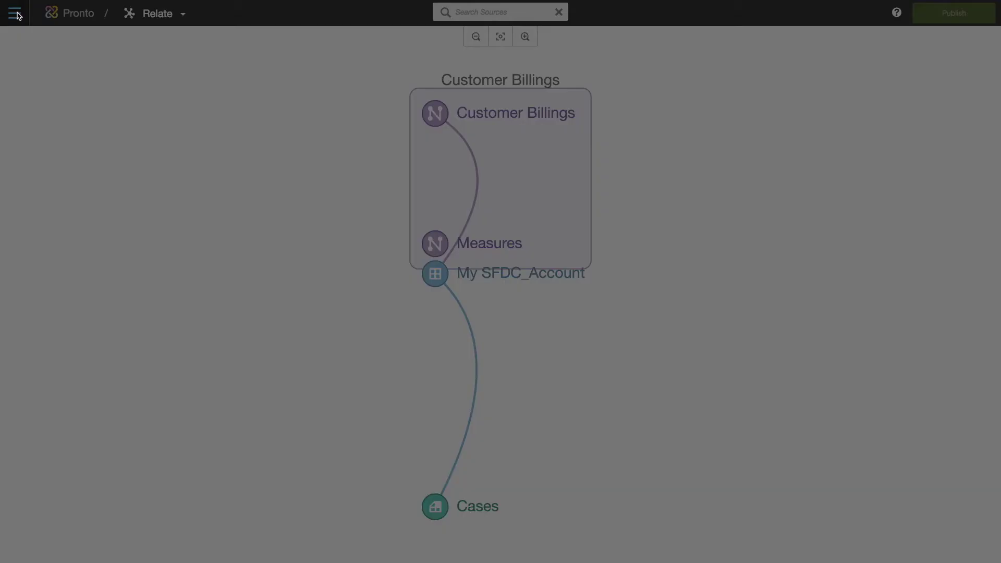
Open the existing Detail report in Visualizer.
click(51, 86)
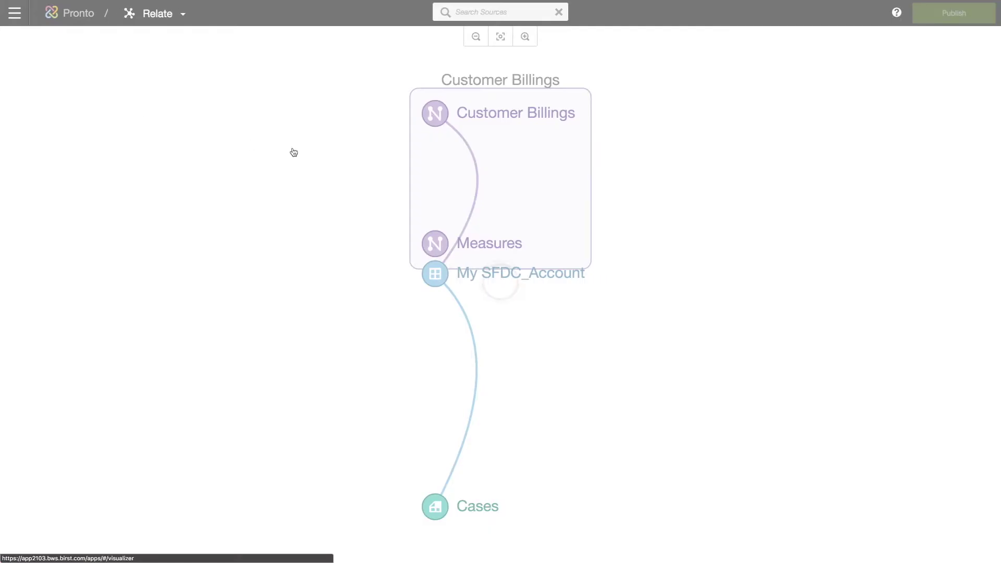
click(327, 12)
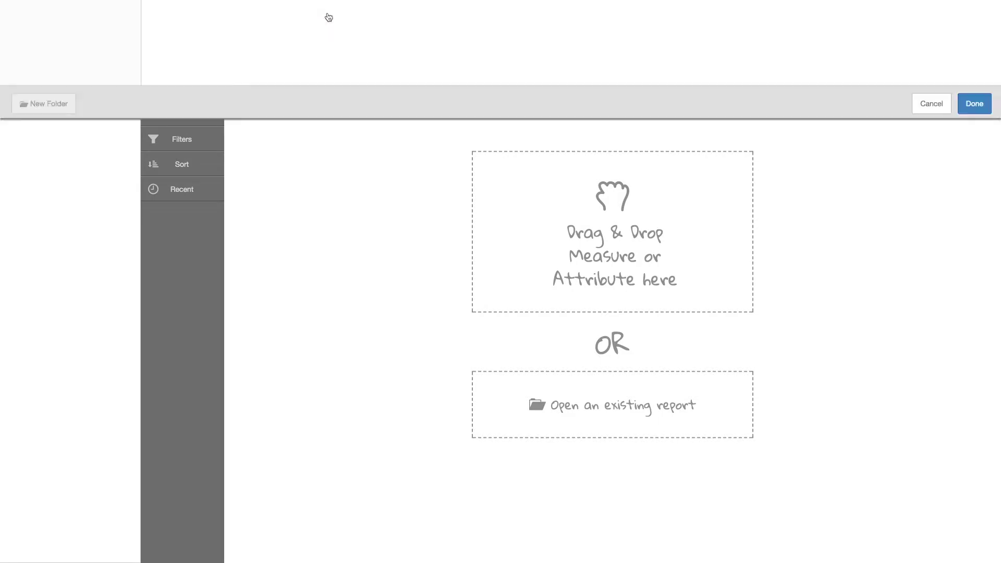
double_click(297, 128)
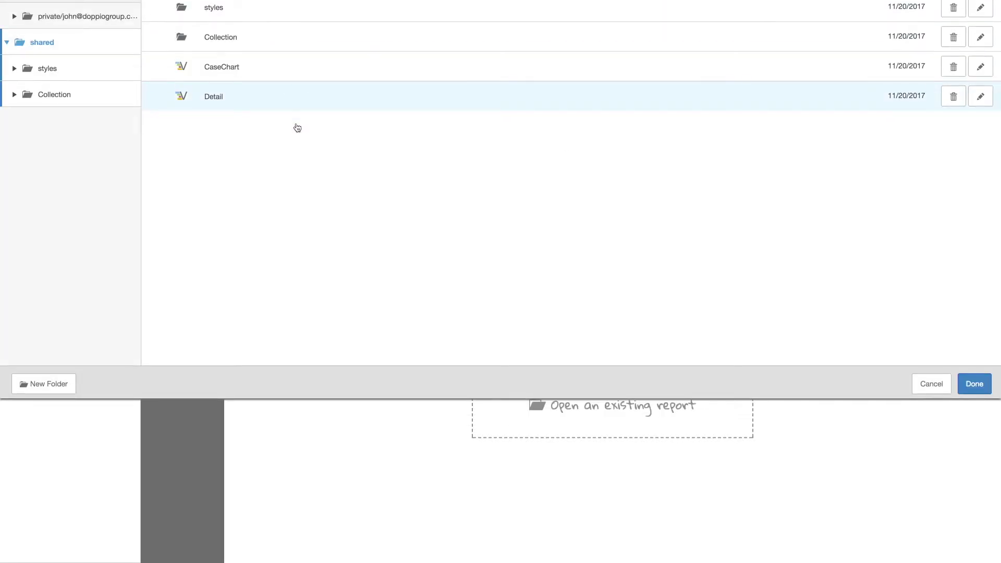
Add Sum of Billing Amount from Customer Billings Measures as a report column.
click(89, 100)
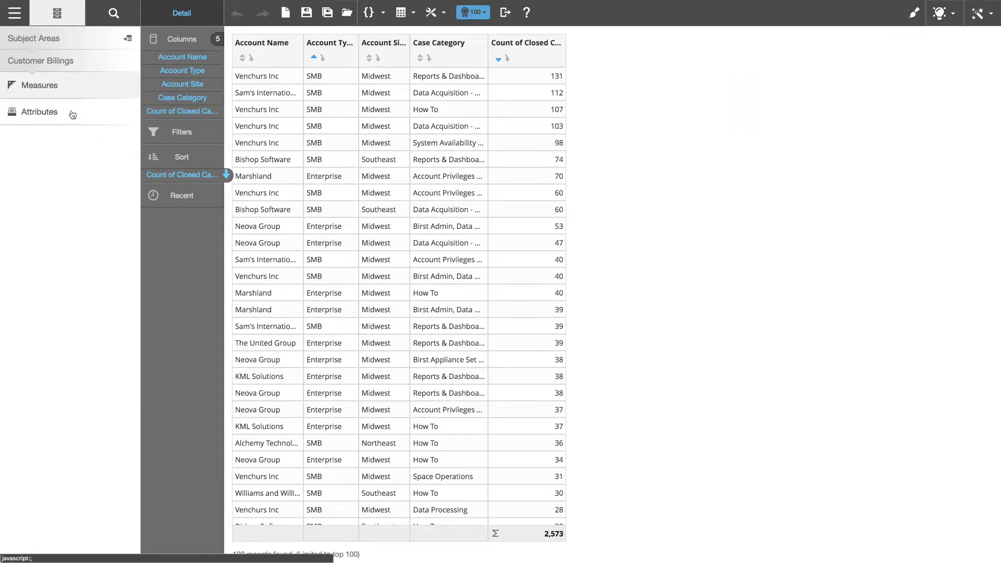
click(72, 94)
click(65, 110)
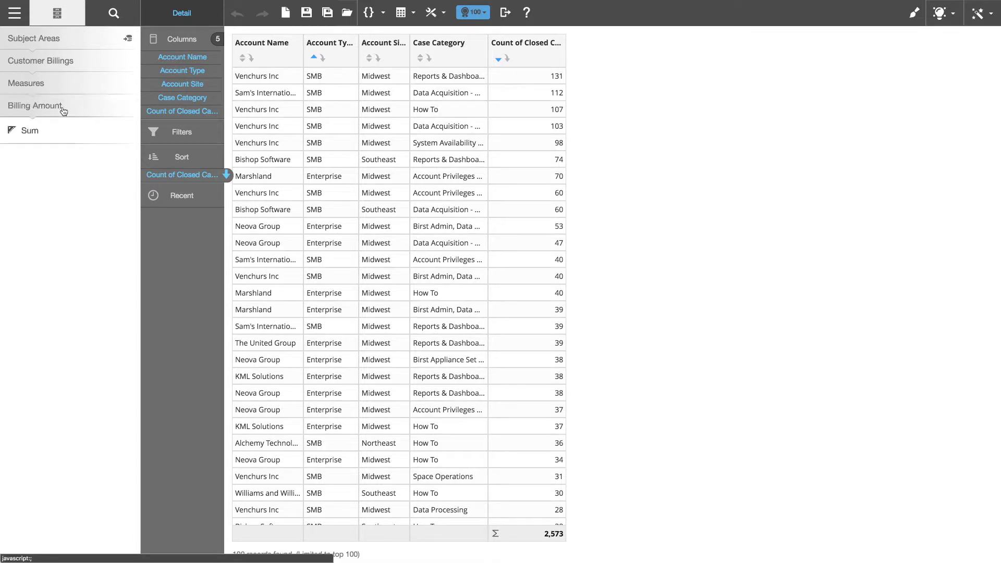
click(79, 134)
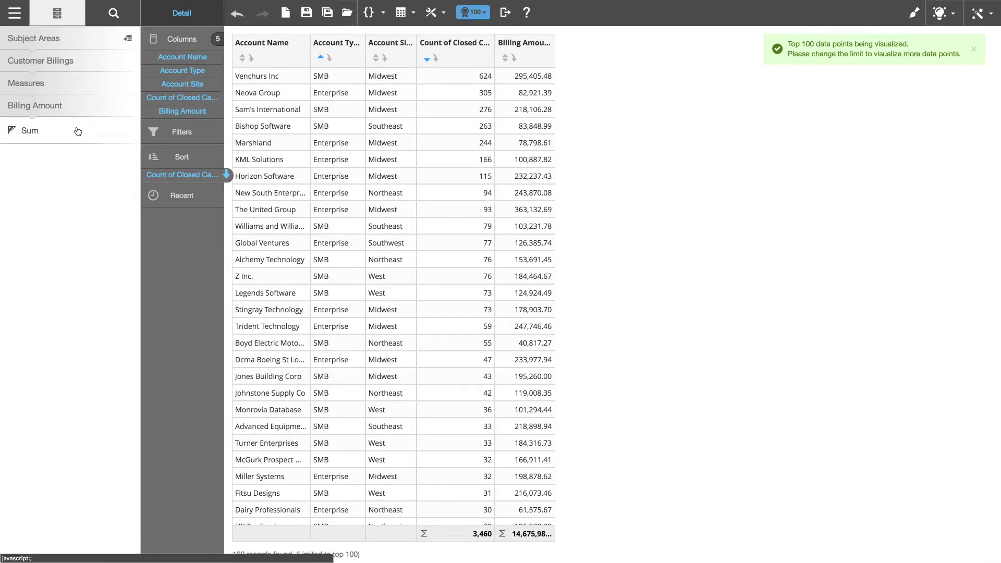
Build a BQL expression dividing Billing Amount by Count of Closed Cases.
click(372, 12)
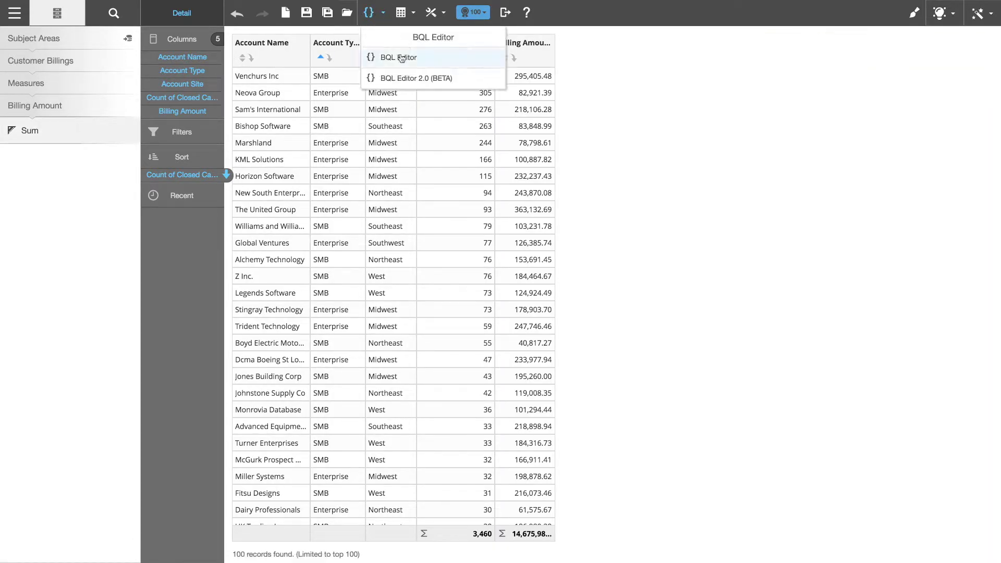
click(401, 58)
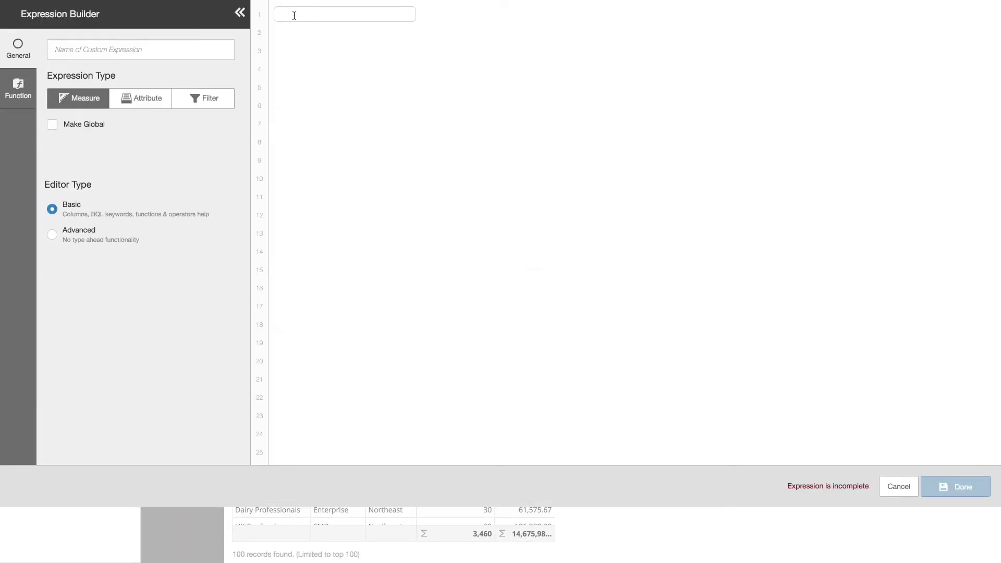
click(294, 15)
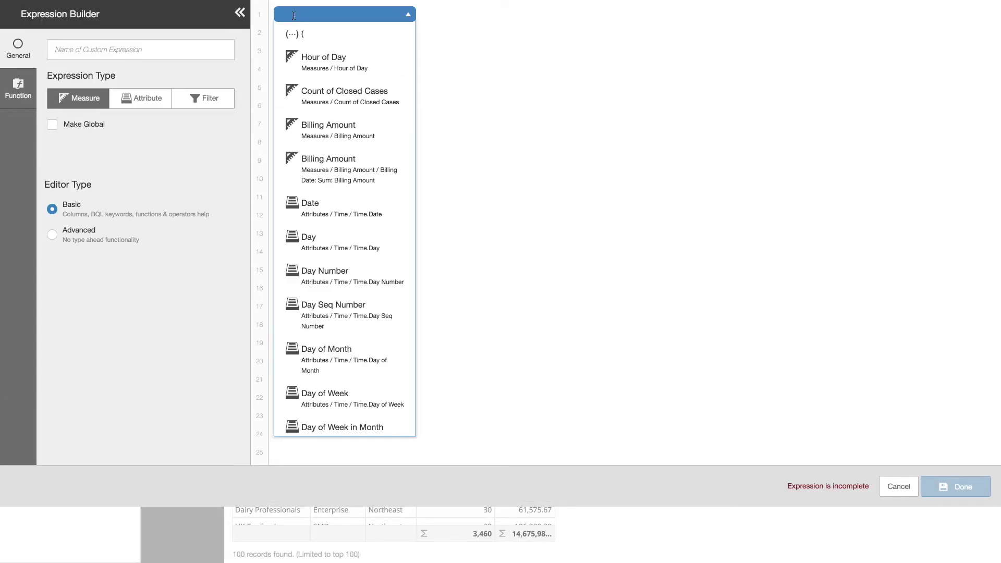
click(332, 135)
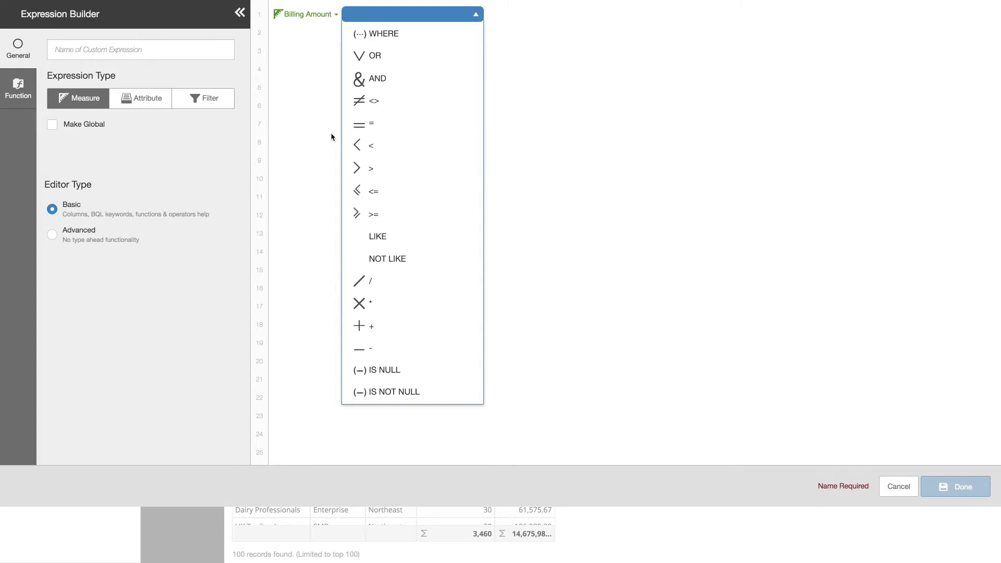
text(/)
key(Return)
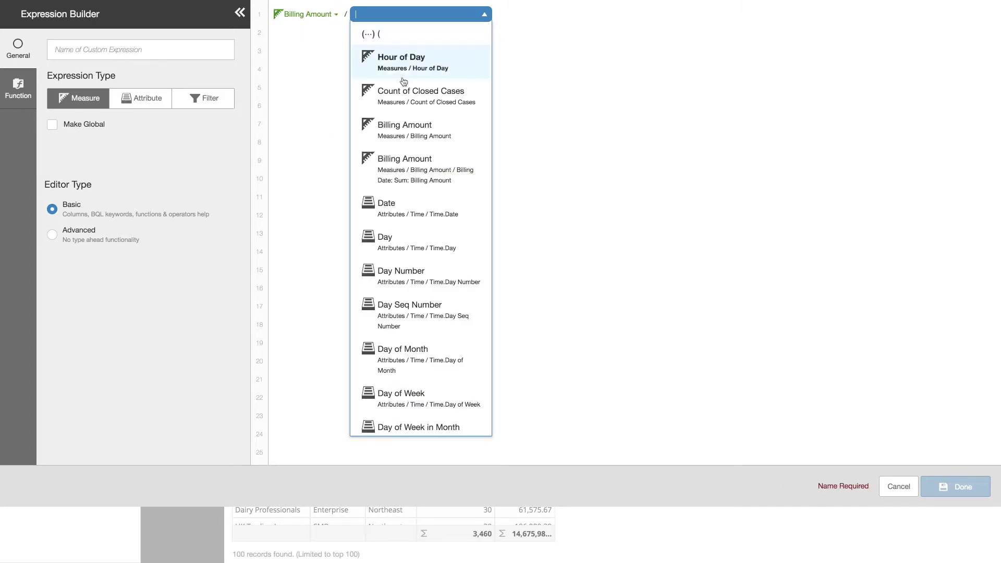
click(415, 96)
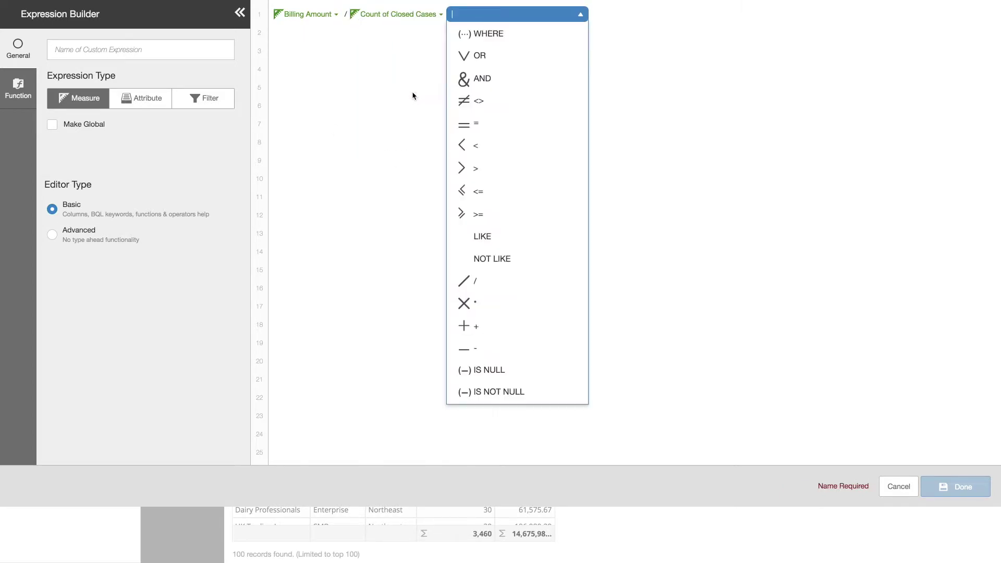
Name the expression 'Billings per Case', add it to the report, and save.
click(133, 49)
text(Billings per Case)
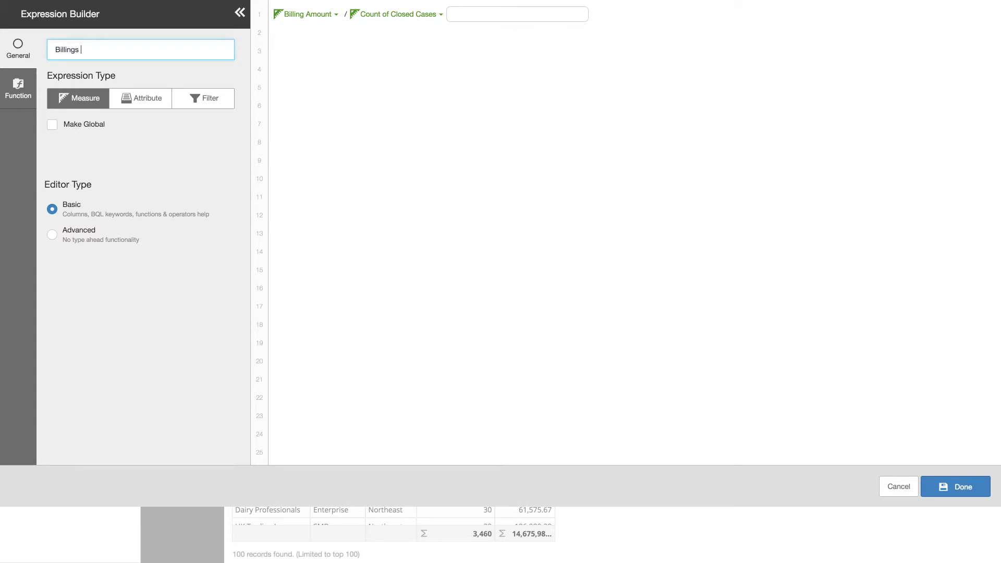
click(965, 494)
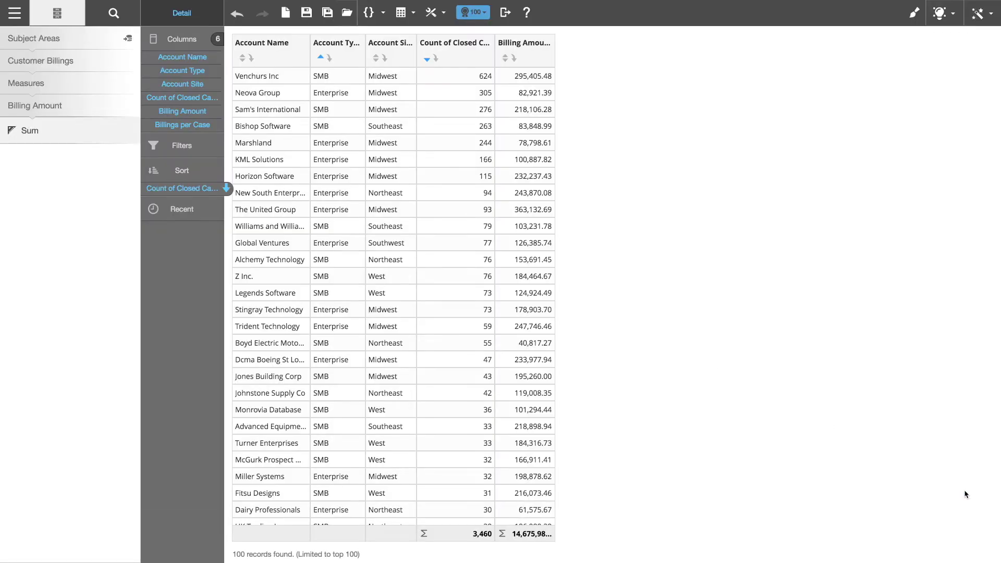
click(307, 16)
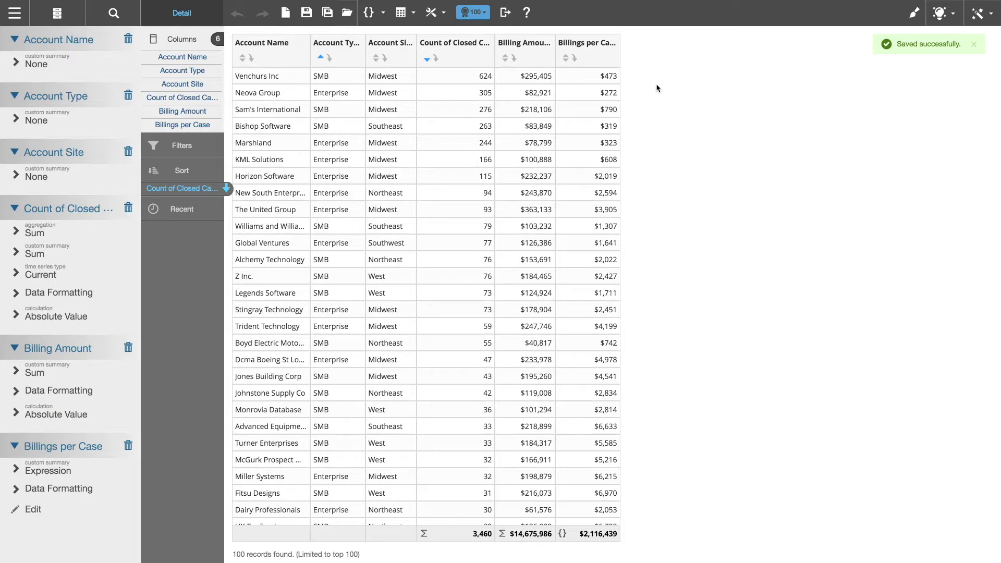
Open the main navigation menu to reach Dashboards.
click(14, 12)
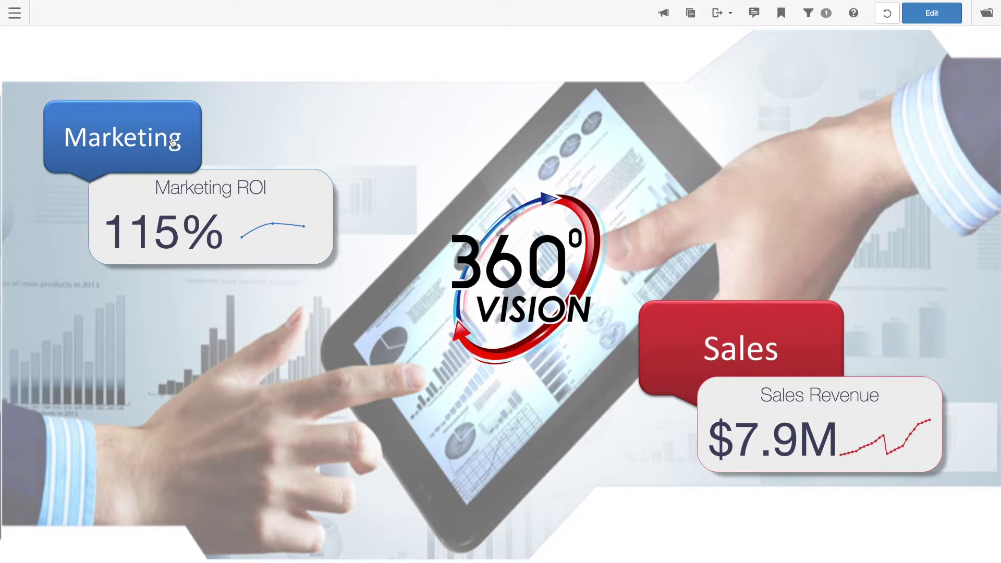
Open the Marketing dashboard, filter it by a region, and reveal Average Deal Size's drill-across link.
click(173, 142)
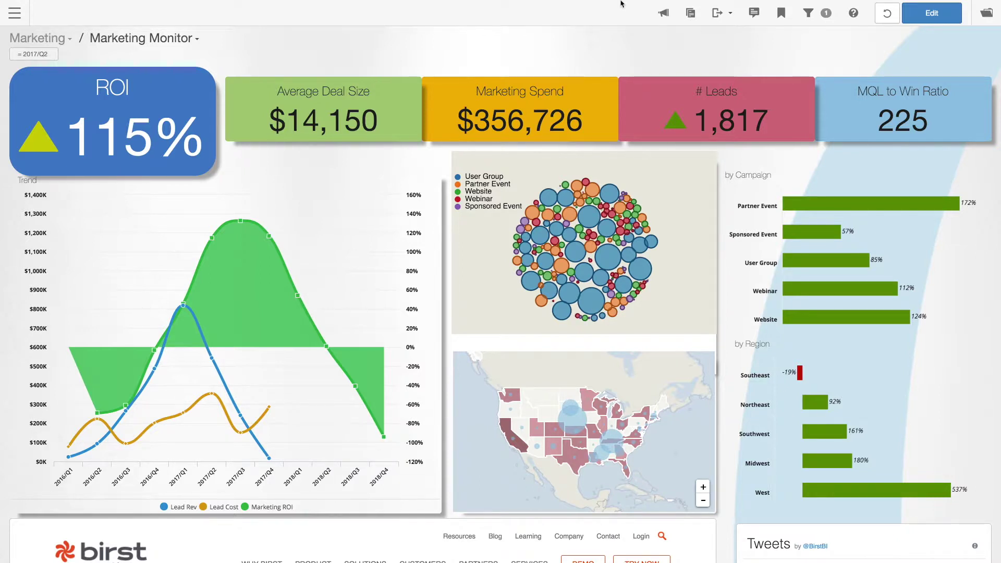
click(590, 219)
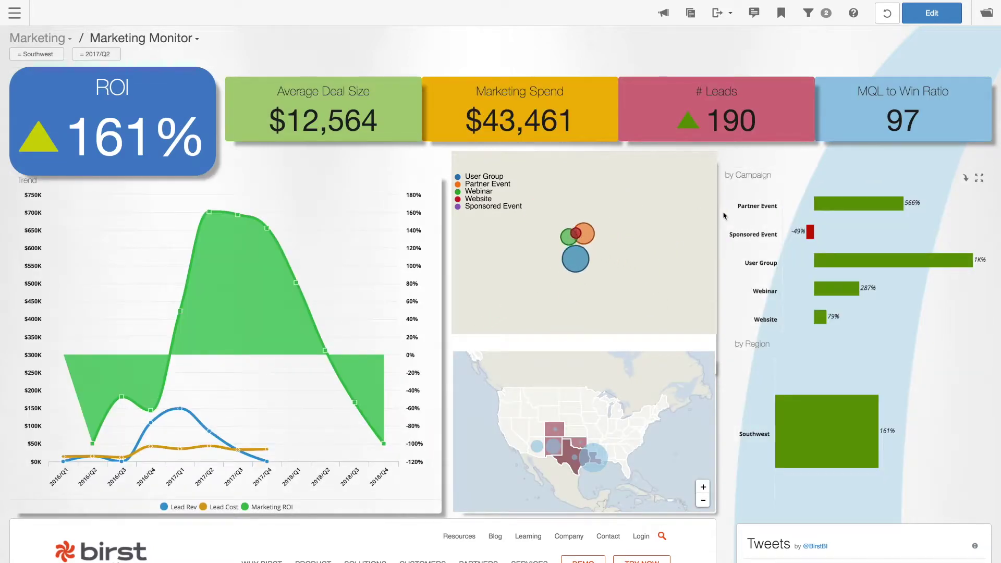
scroll(724, 216, down, 1)
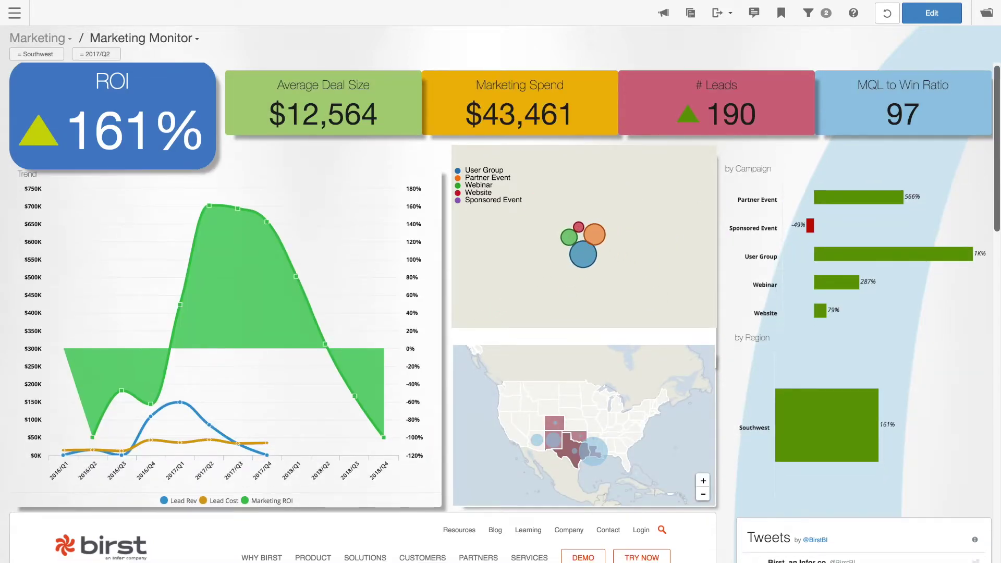
scroll(995, 211, down, 2)
scroll(995, 211, down, 7)
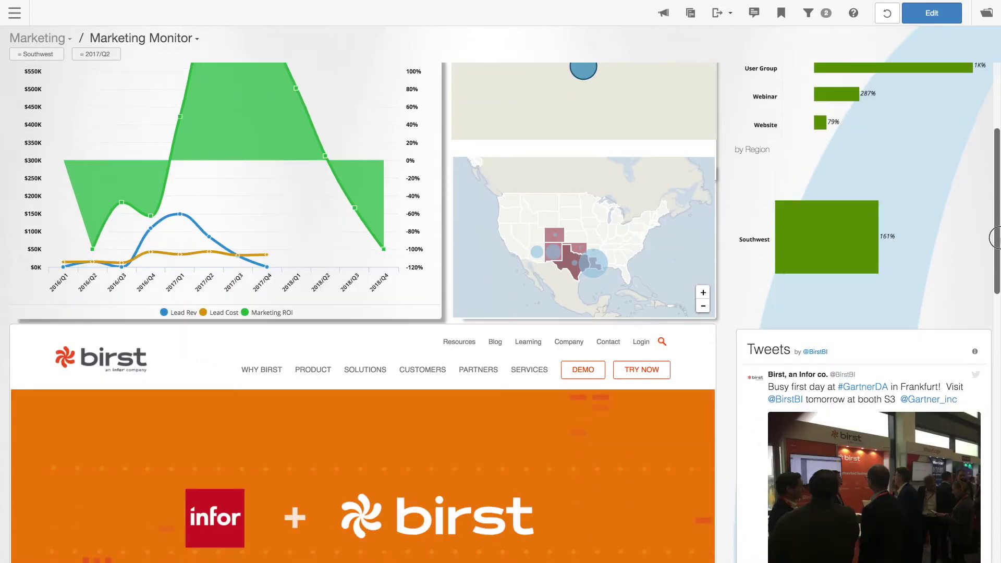
scroll(994, 308, down, 1)
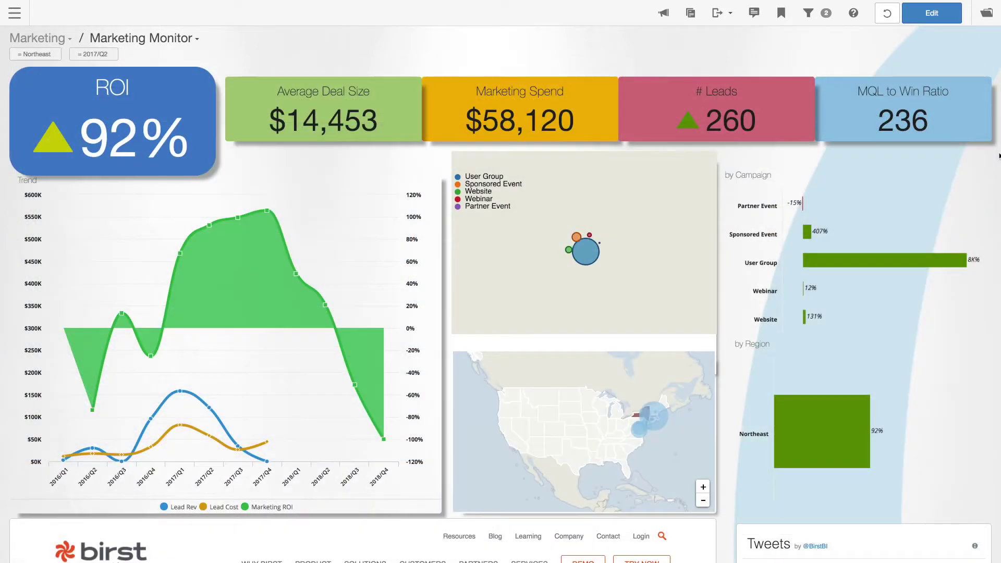
click(332, 126)
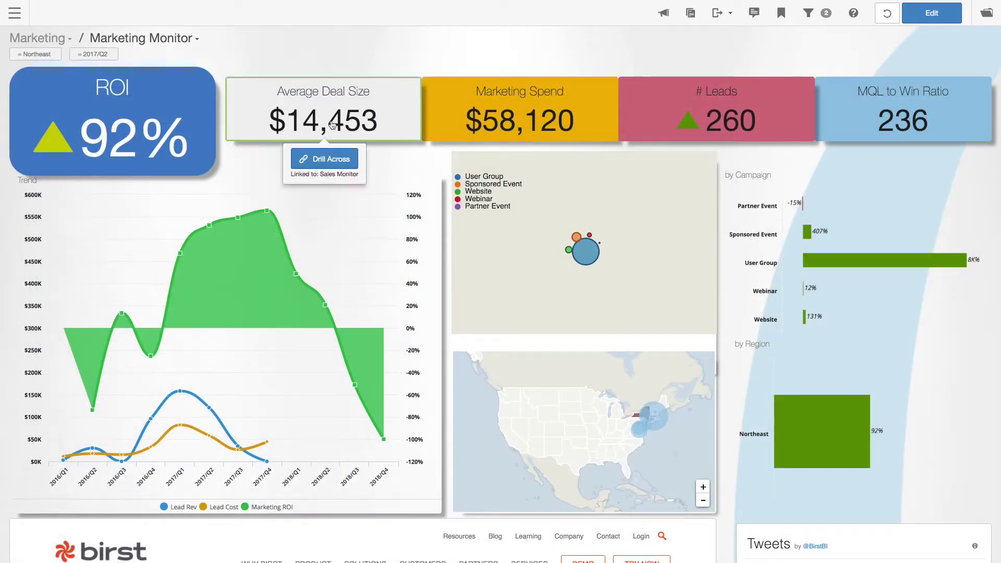
Drill across to Sales Monitor and filter it to Enterprise accounts.
click(326, 159)
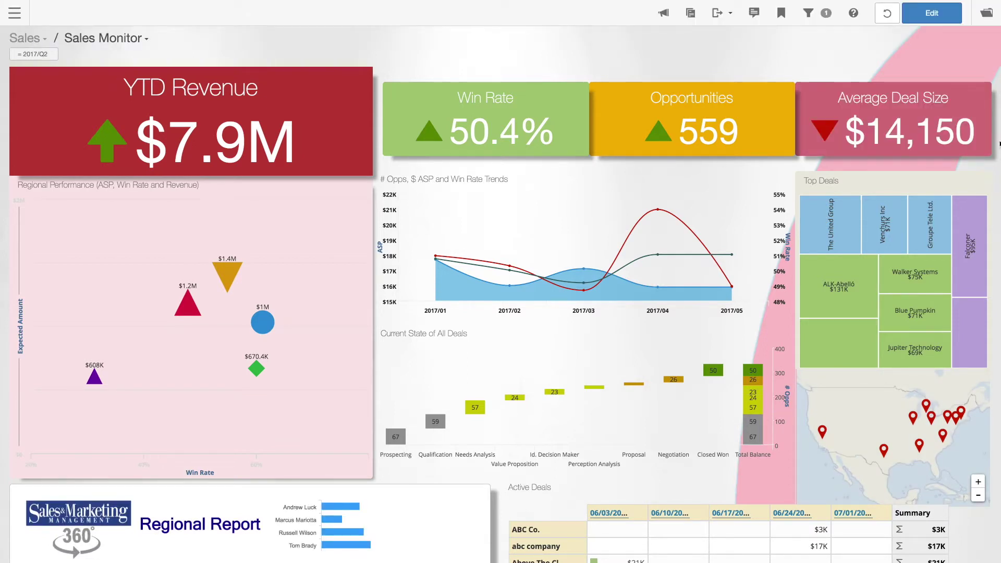
scroll(1000, 144, down, 8)
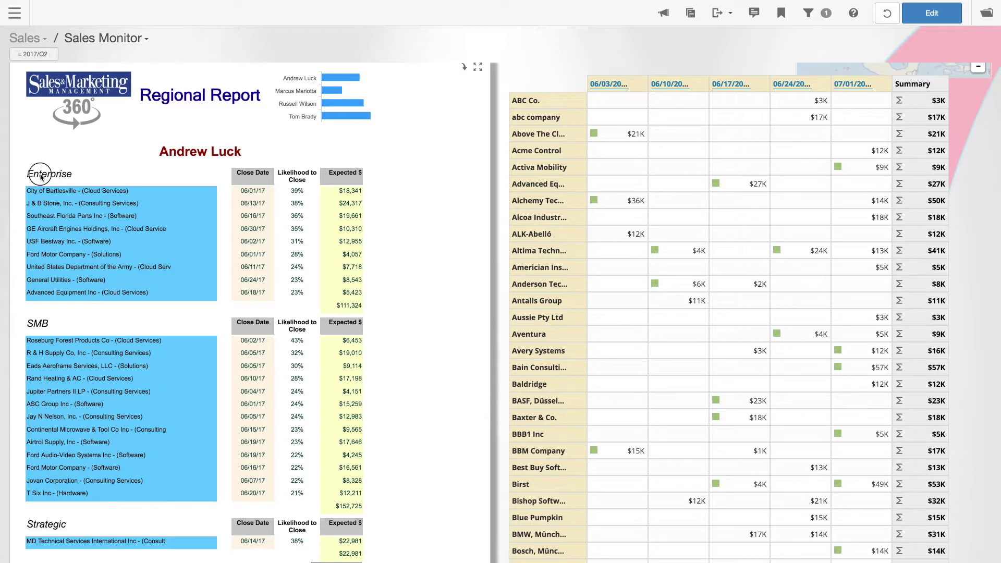
scroll(40, 174, up, 1)
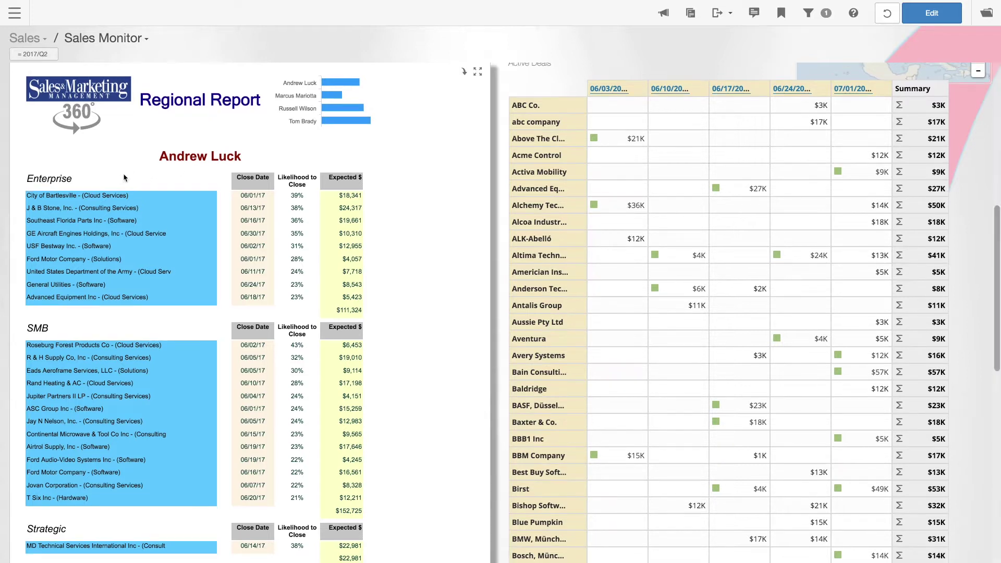
click(48, 179)
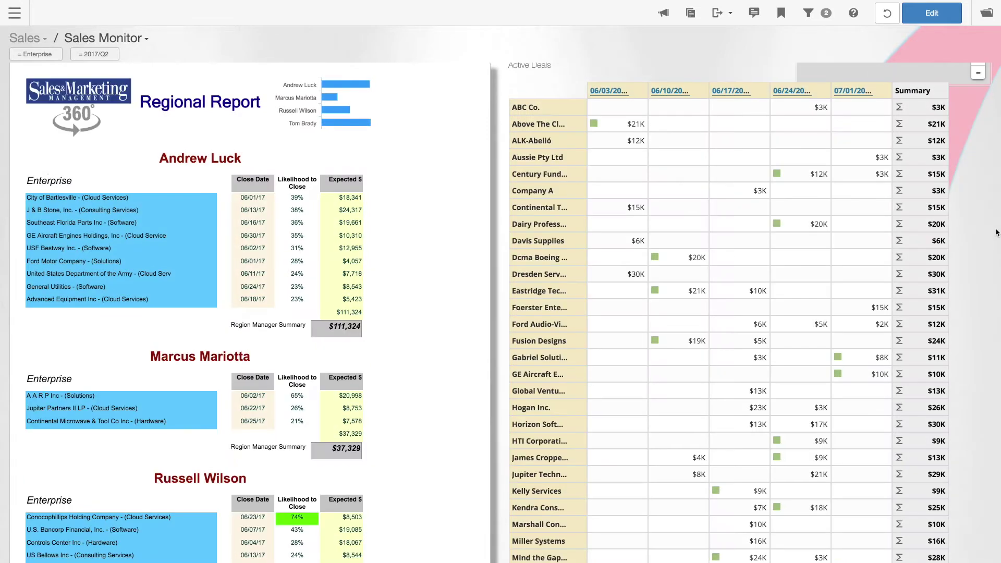
click(997, 233)
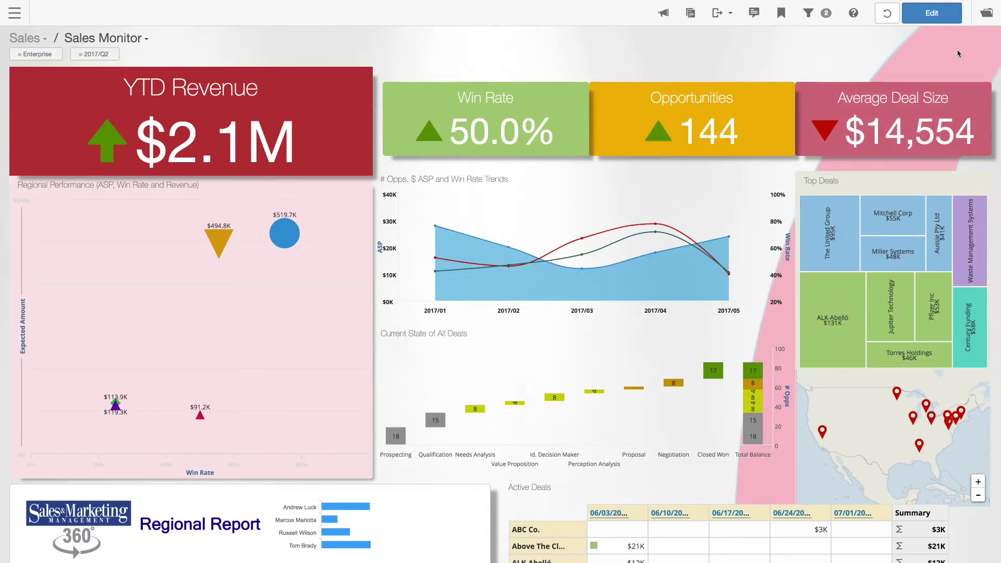
click(14, 13)
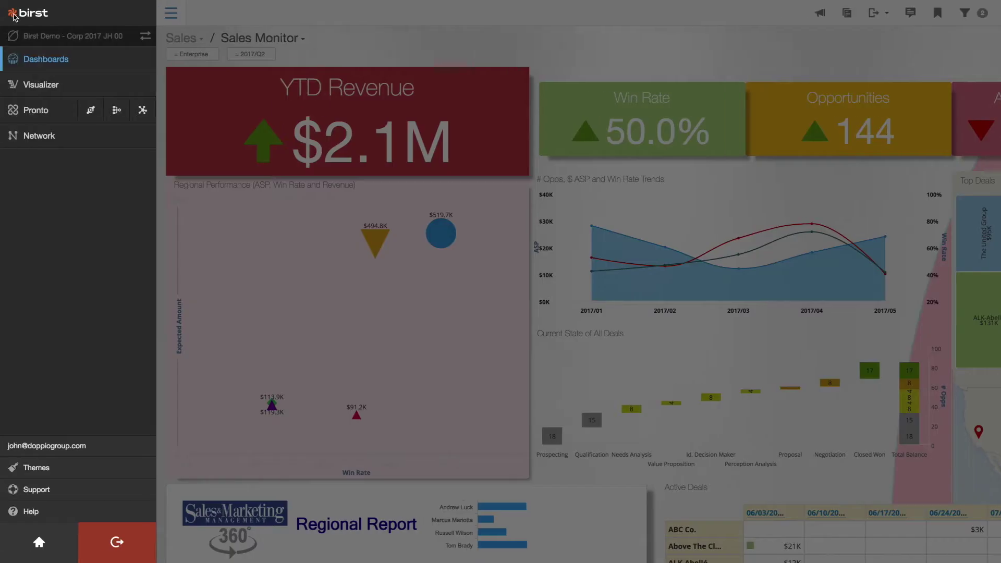
Chart Expected Amount from the Default Subject Area in Visualizer.
click(25, 87)
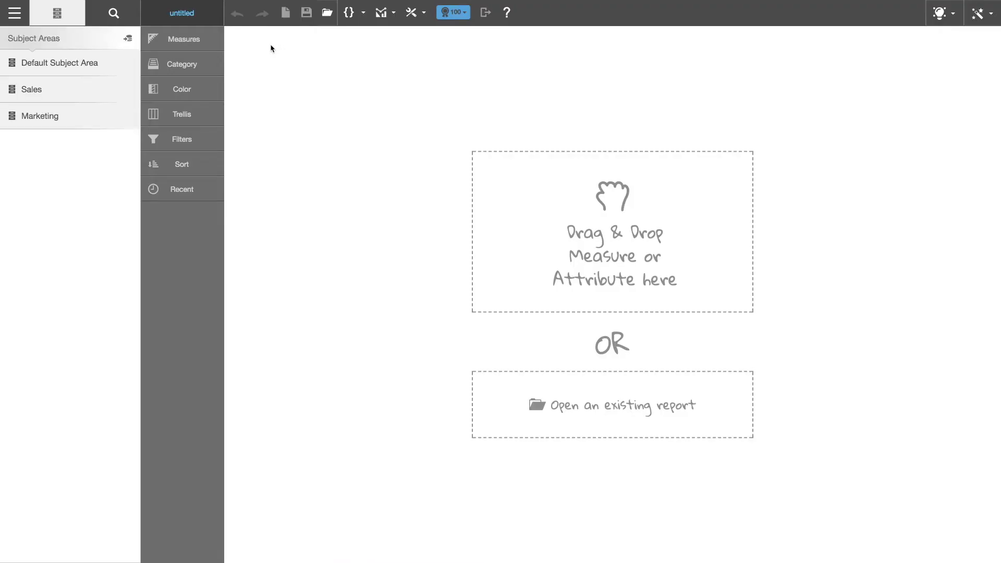
click(73, 67)
click(58, 87)
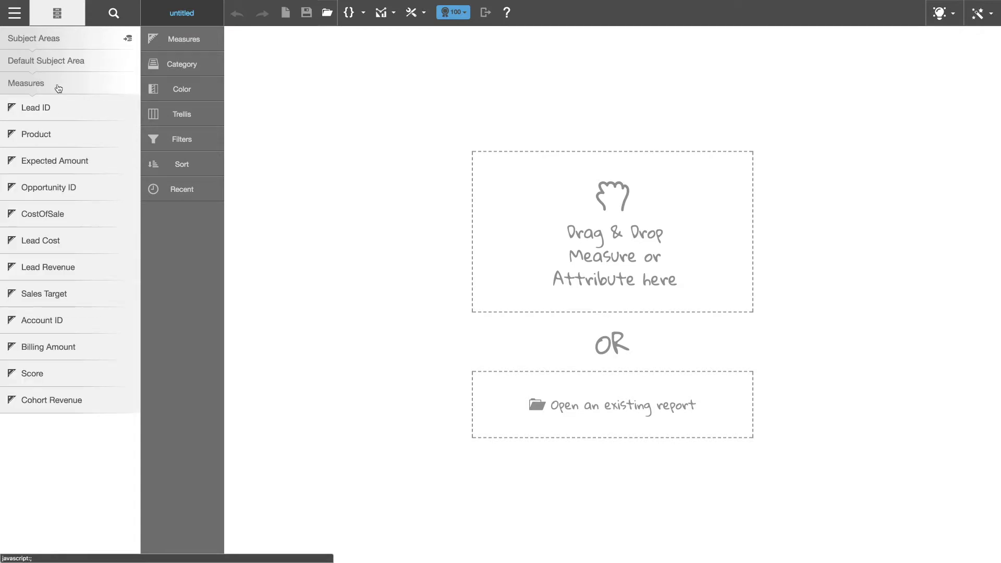
click(50, 161)
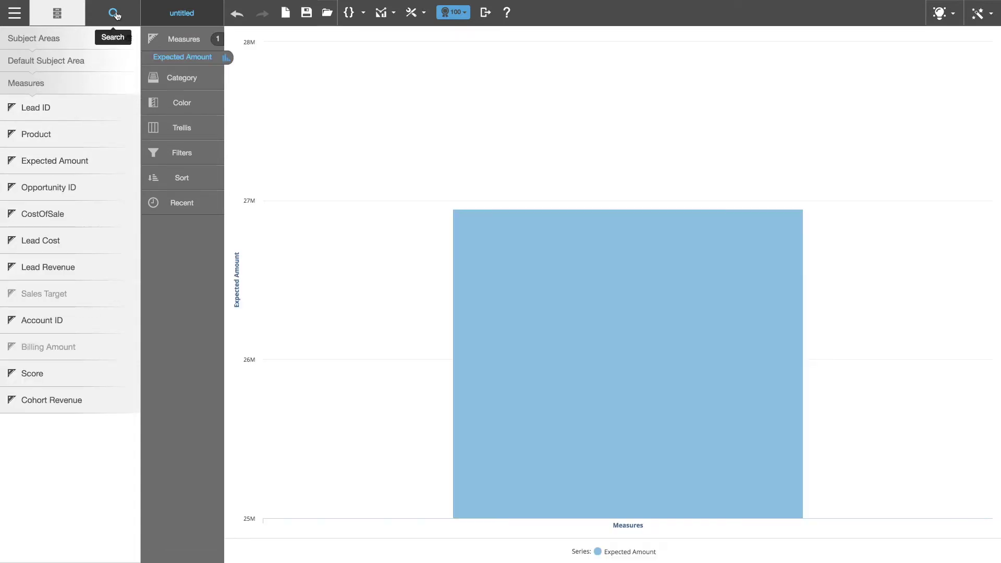
Trellis the chart by Region and colour the bars by Region Manager.
click(114, 14)
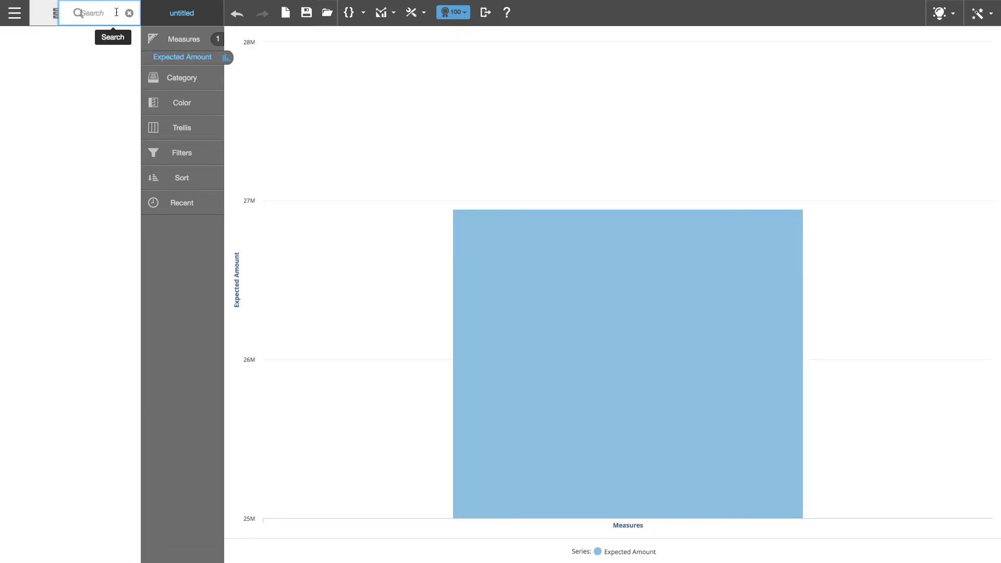
text(year)
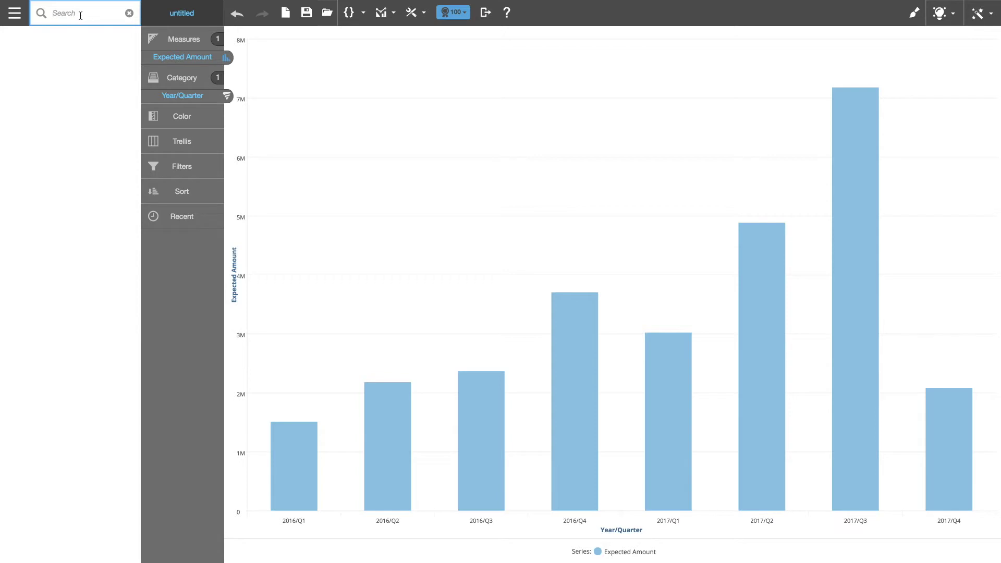
text(region)
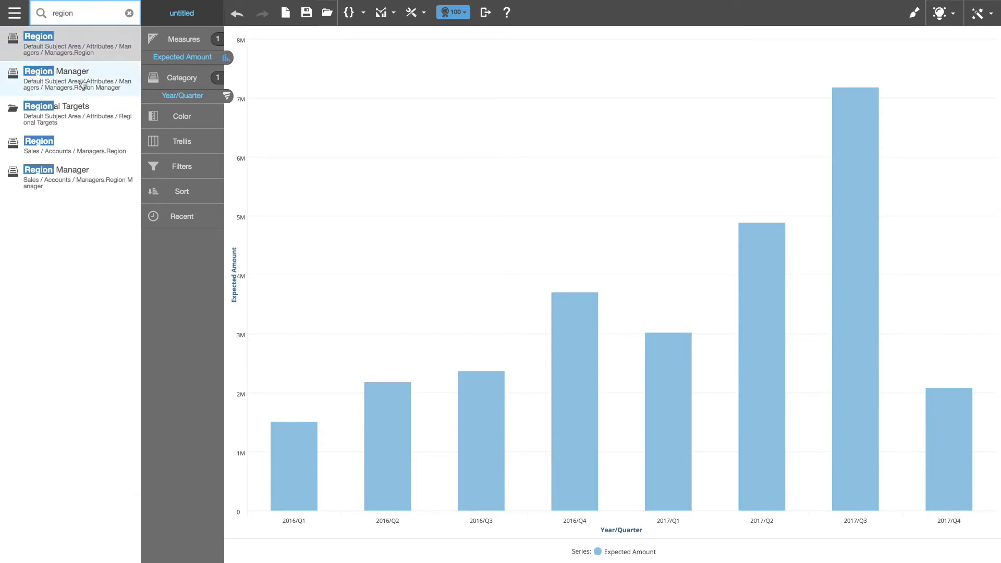
drag(65, 145, 177, 144)
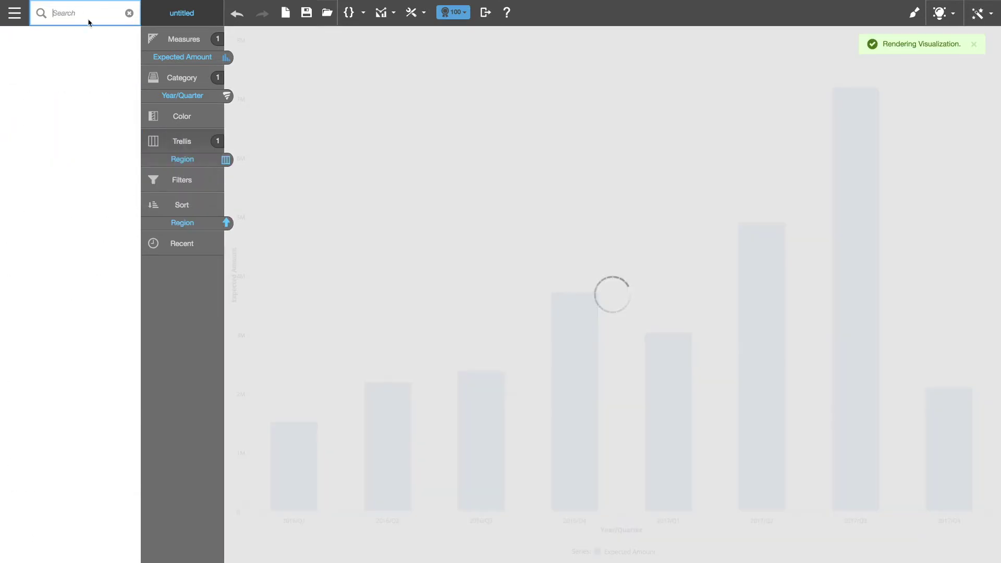
text(manager)
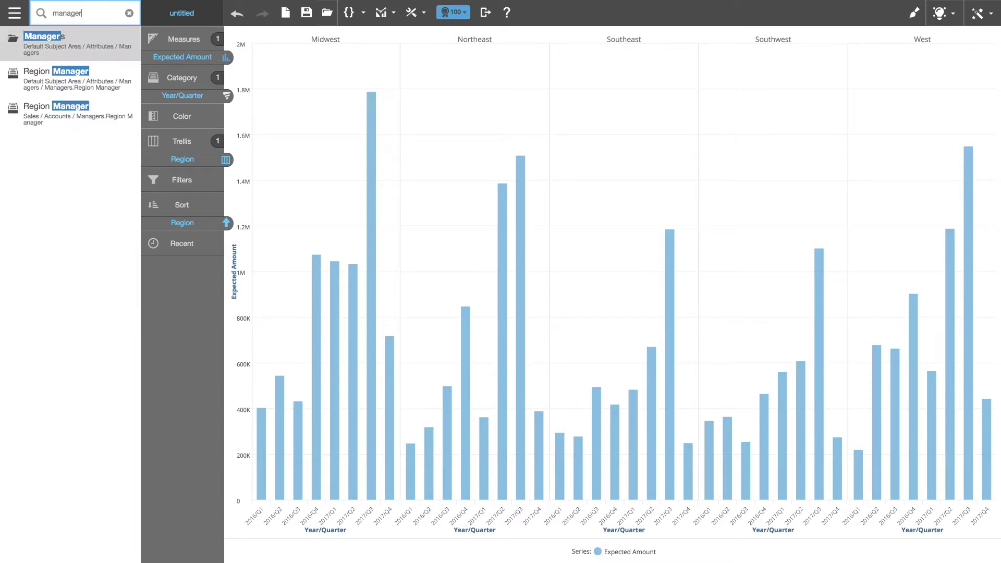
drag(65, 112, 176, 117)
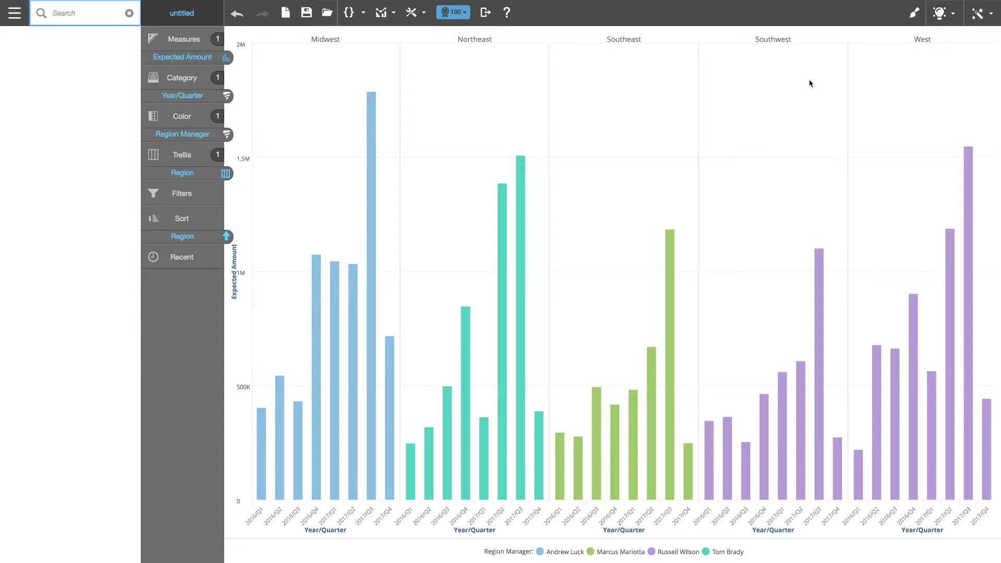
click(977, 14)
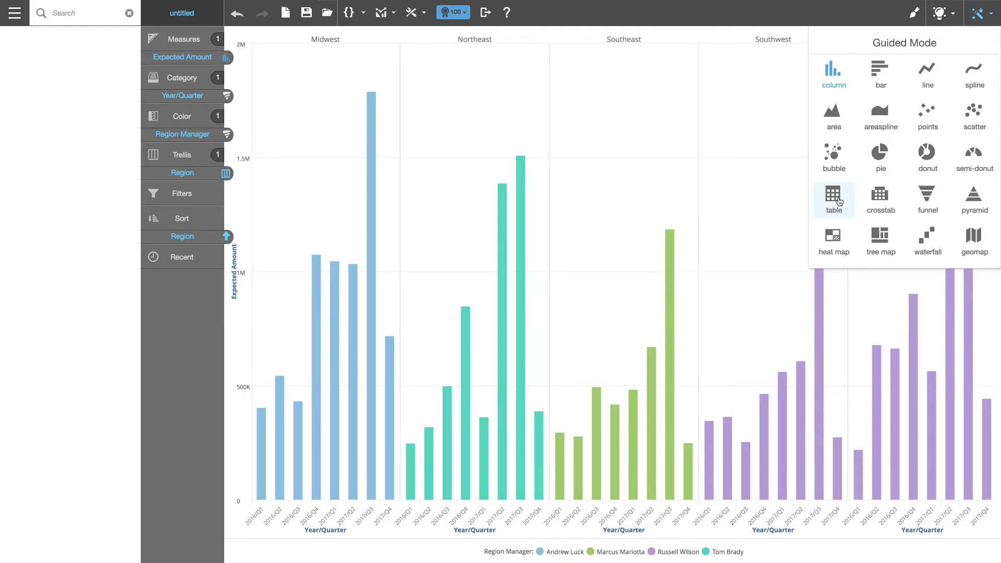
Show the data as a table, export it to Excel, then revert to the trellis chart.
click(837, 200)
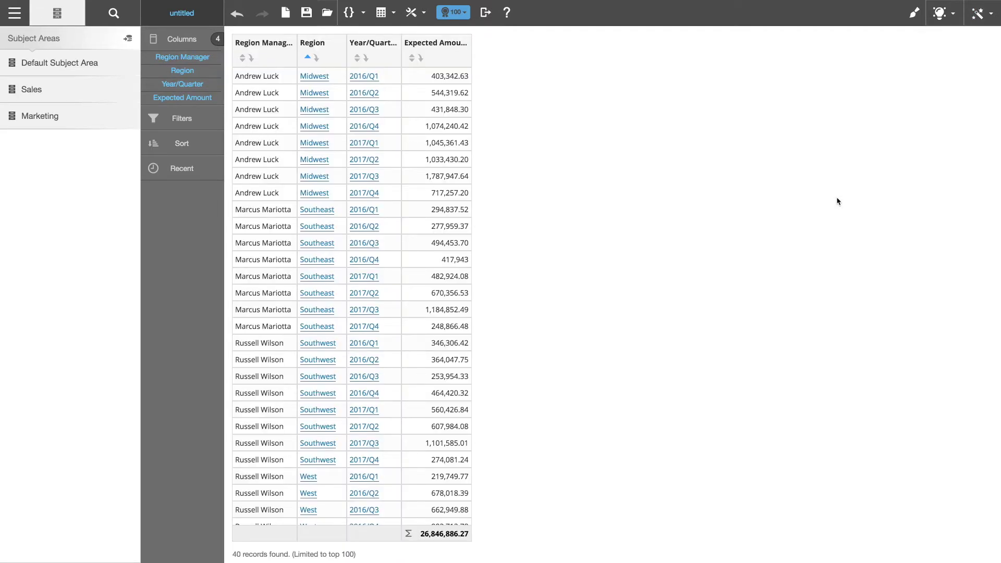
click(485, 12)
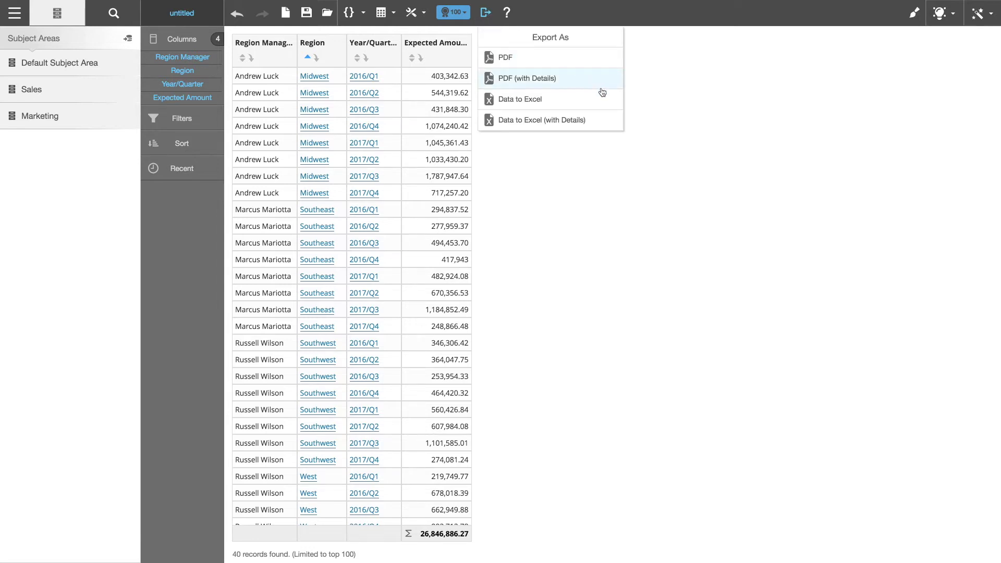
click(608, 107)
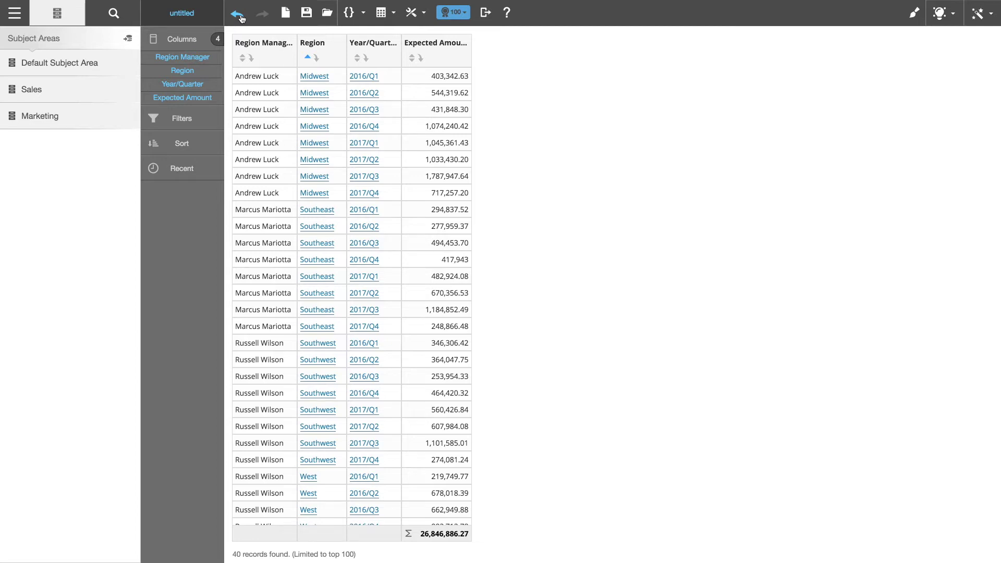
click(239, 16)
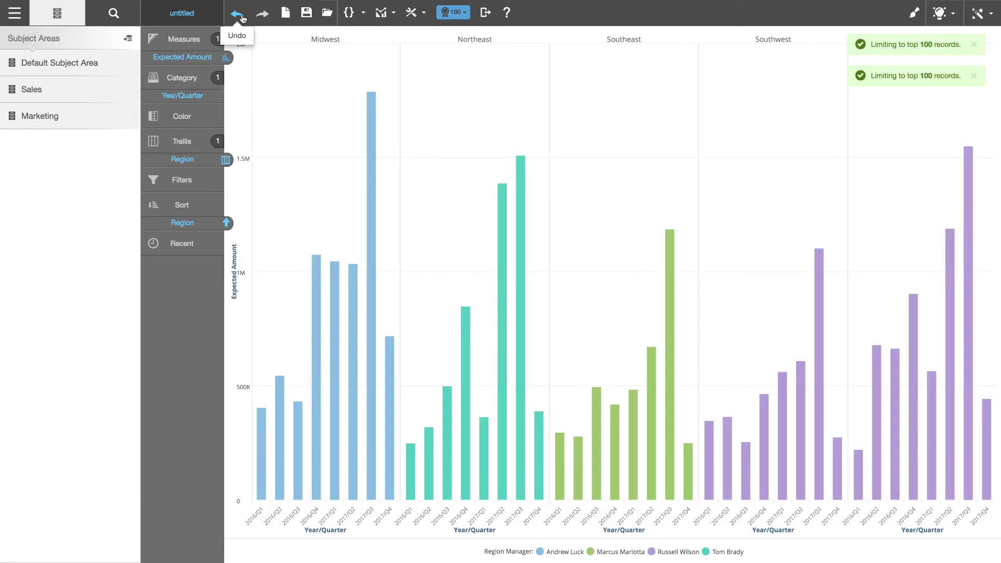
Import the Regional Targets.xlsx spreadsheet as new data.
click(128, 41)
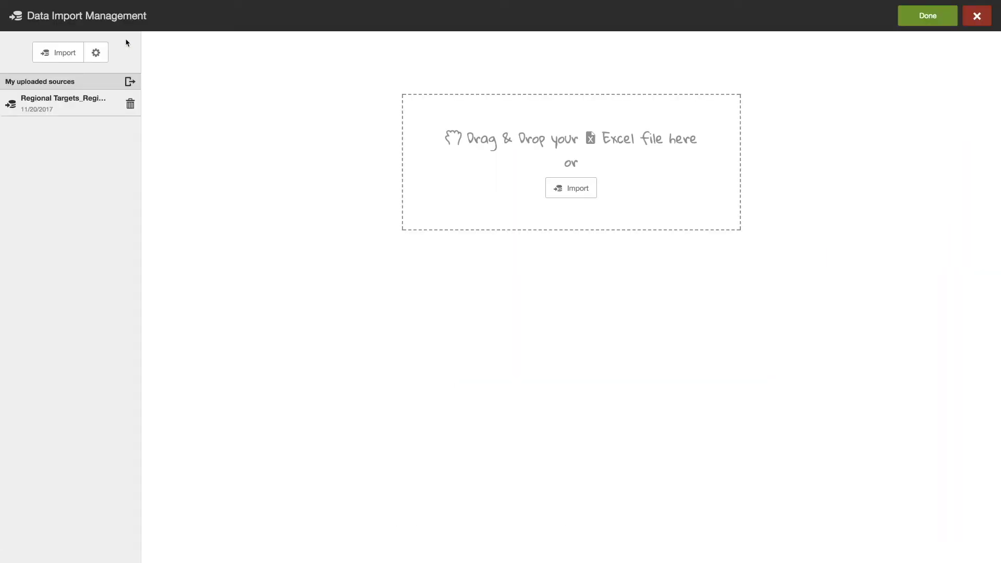
click(63, 55)
click(485, 38)
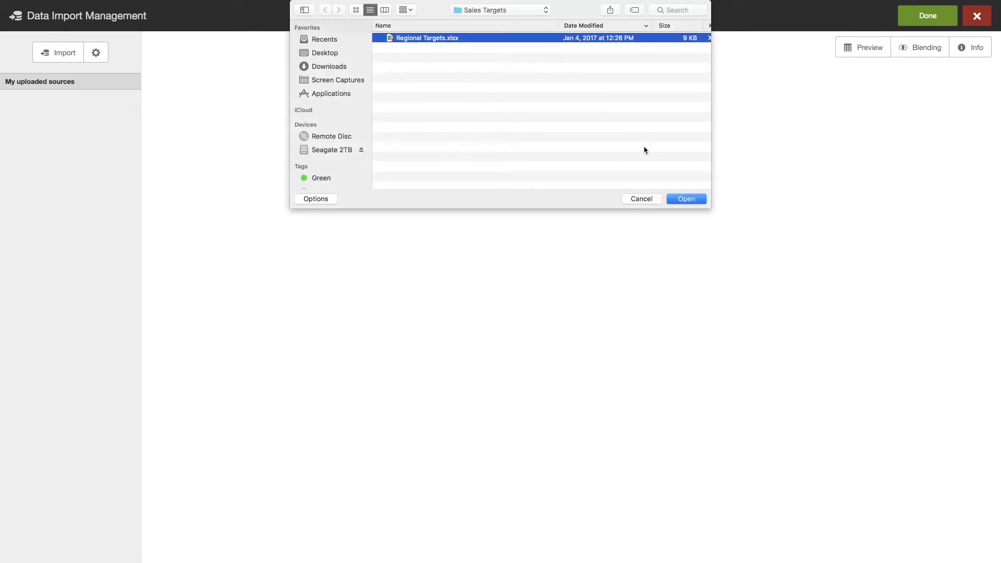
click(687, 199)
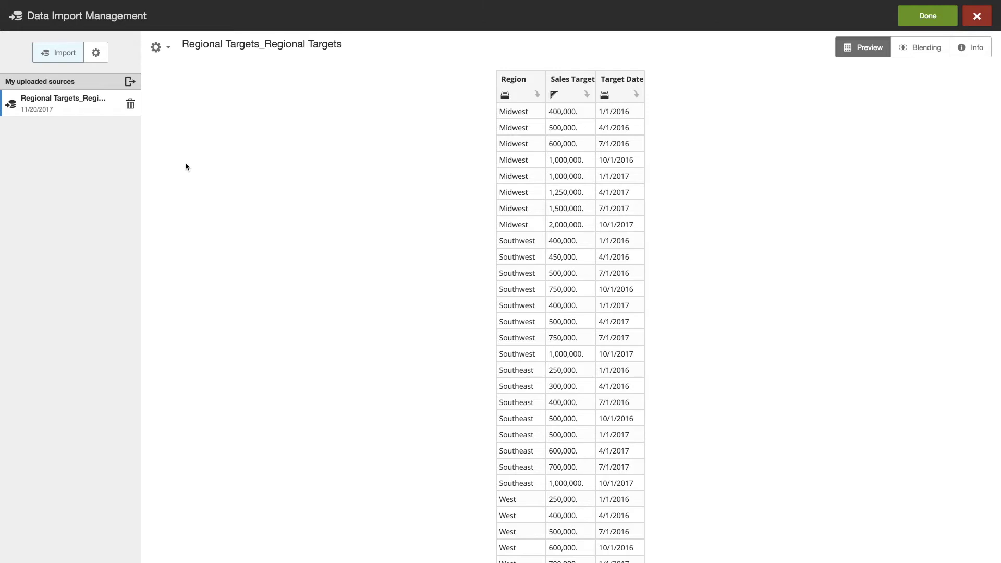
Blend the imported Region column with Managers.Region and return to the chart.
click(927, 48)
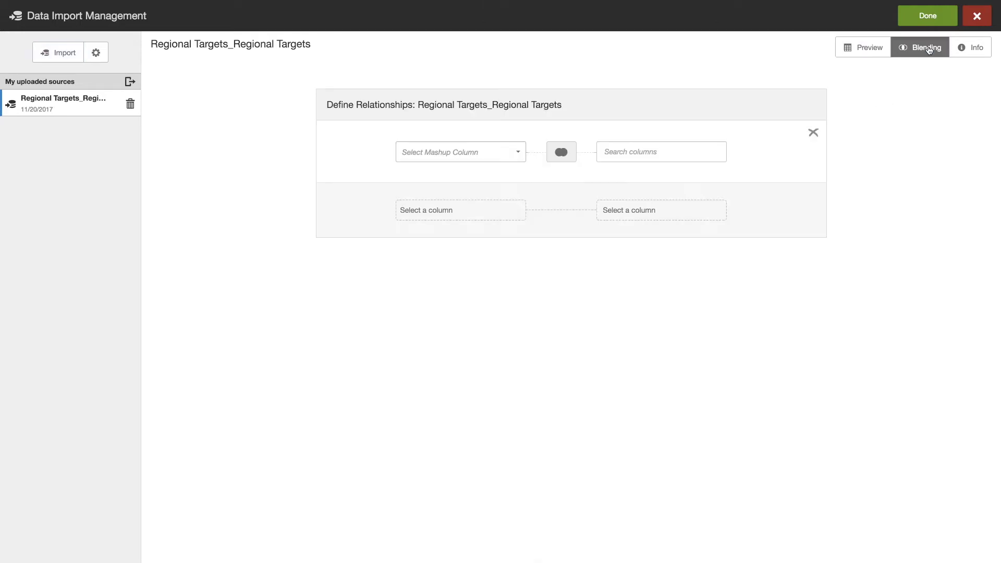
click(520, 152)
click(434, 172)
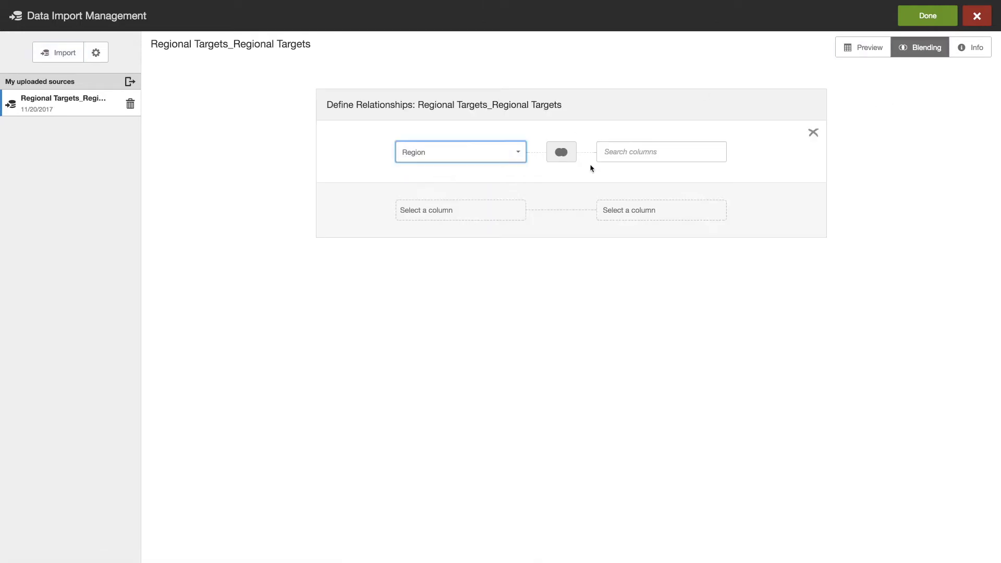
click(707, 150)
text(region)
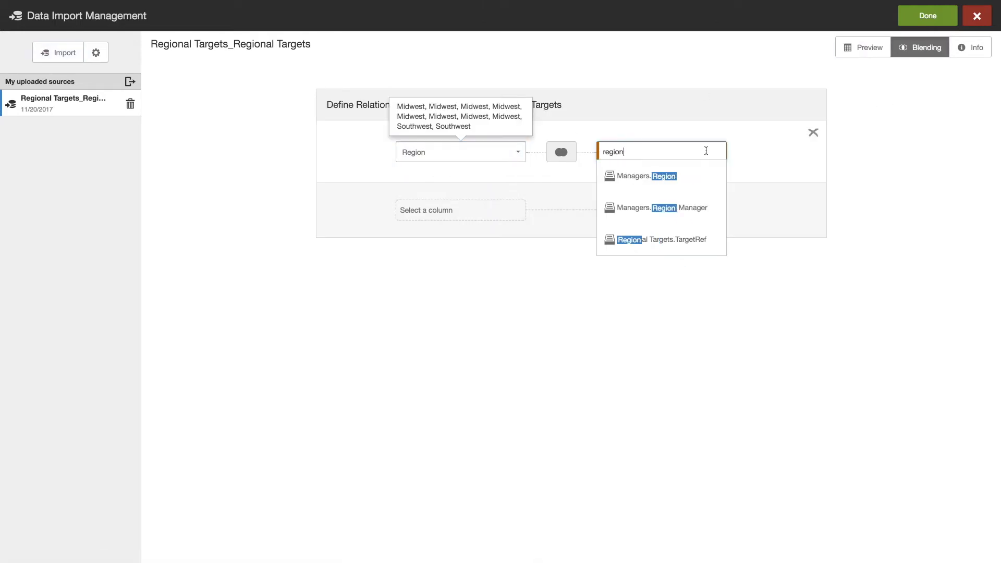
click(674, 177)
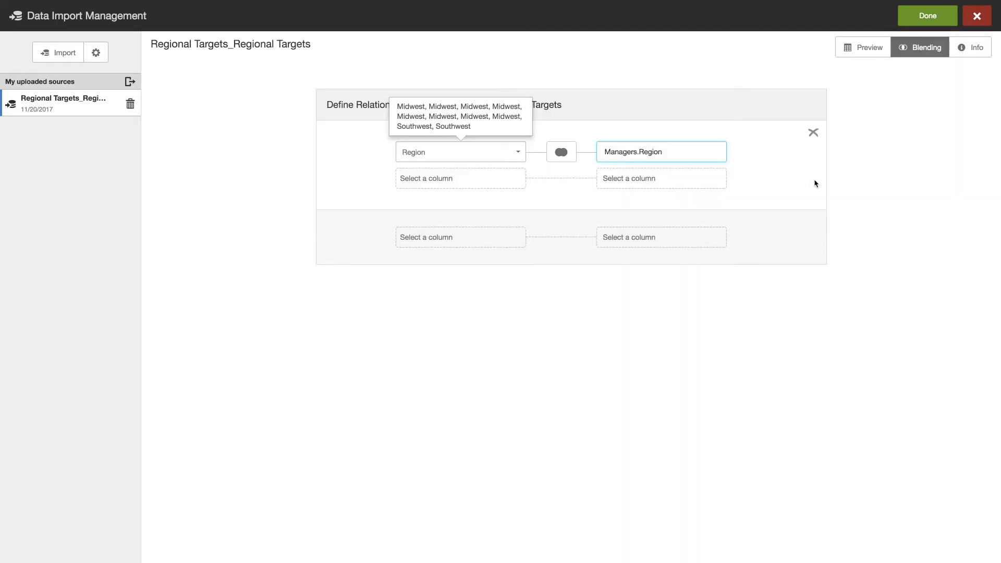
click(930, 19)
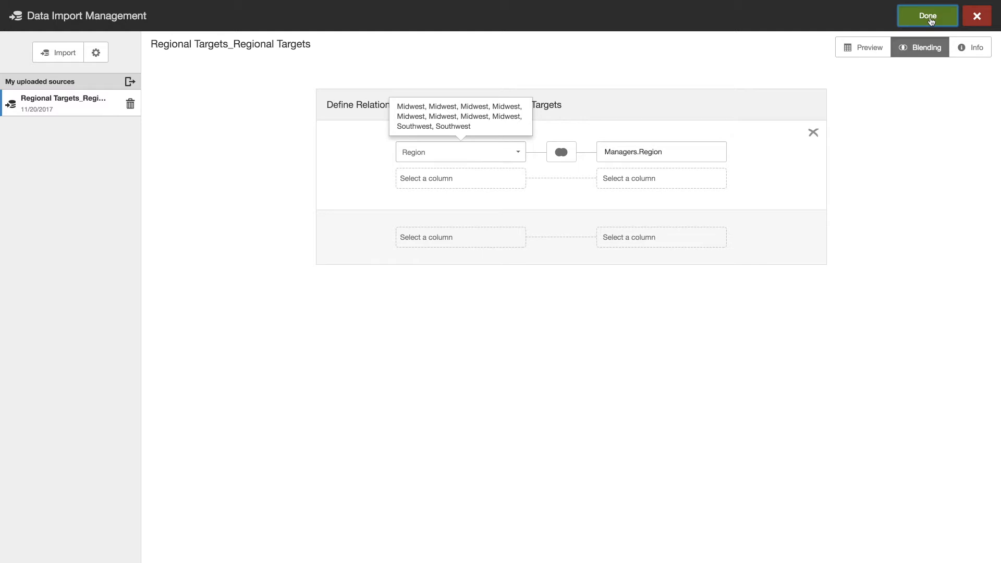
click(930, 17)
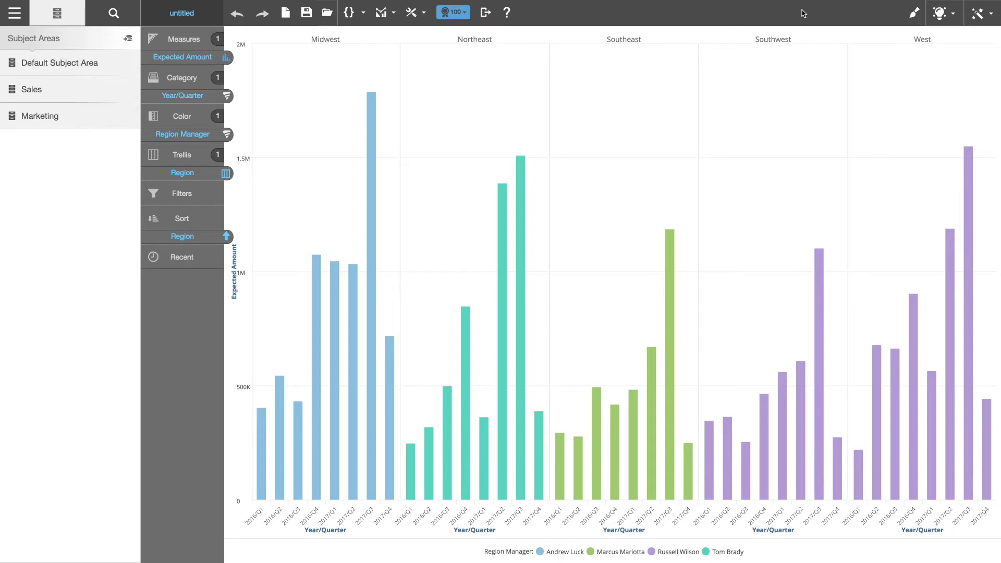
Add Sales Target from the Default Subject Area measures as a second chart measure.
click(58, 69)
click(57, 86)
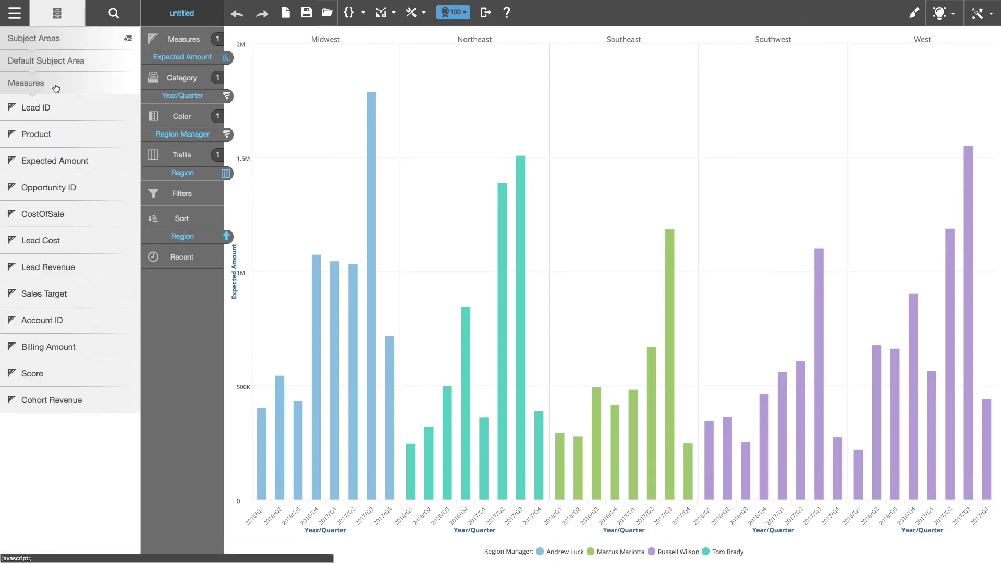
drag(71, 300, 193, 303)
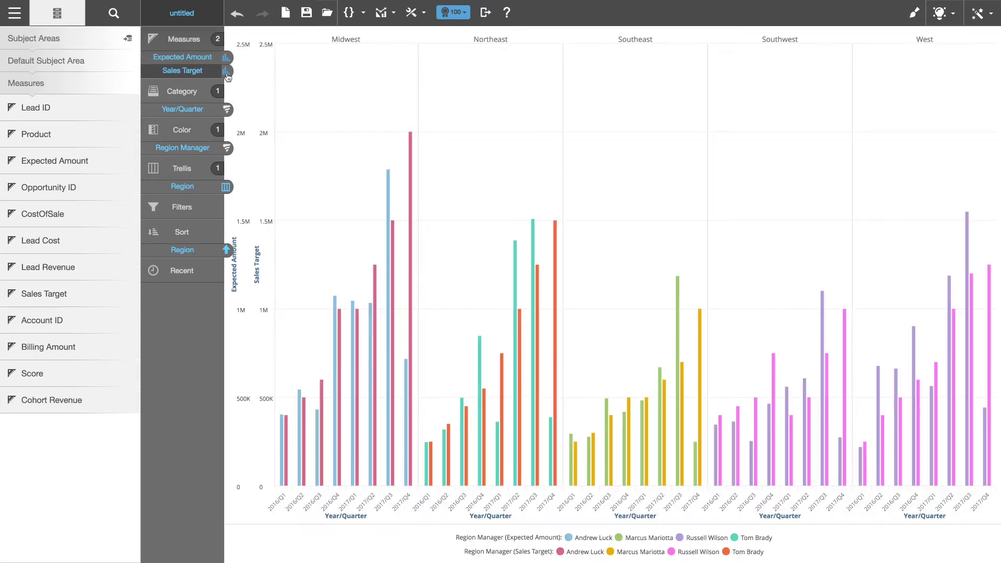
Draw Sales Target as a line and merge the two value axes into one.
click(212, 76)
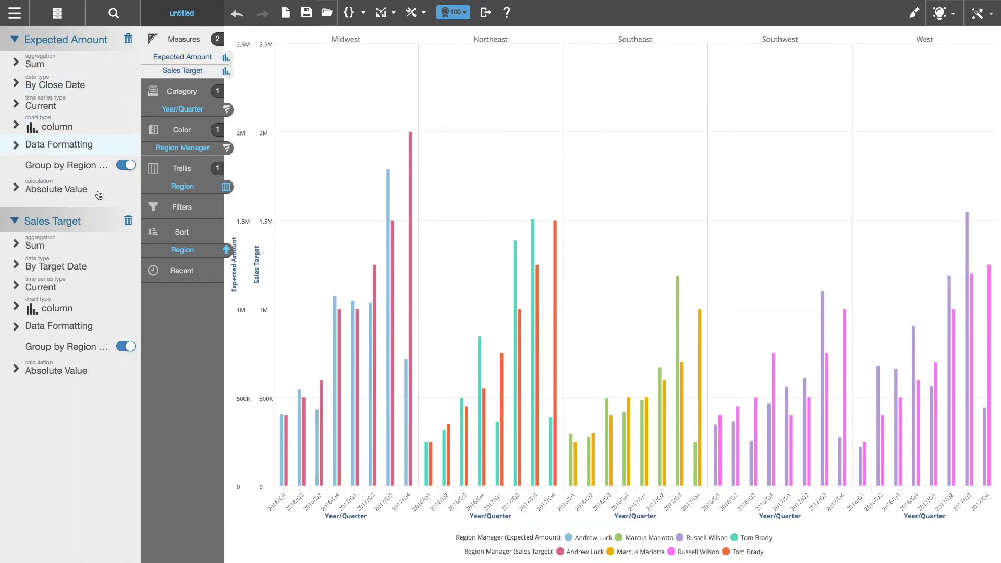
click(57, 312)
click(39, 178)
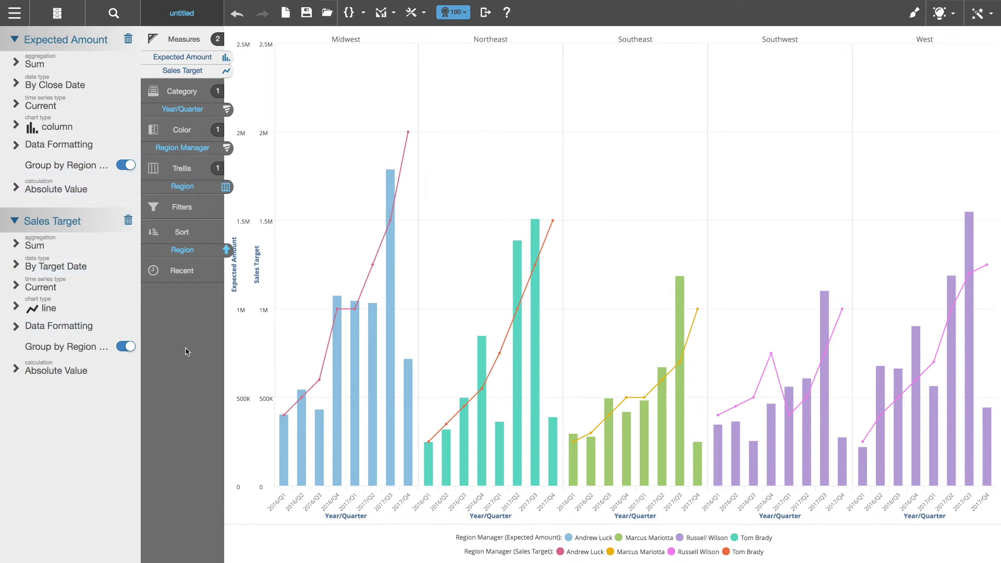
click(264, 36)
click(320, 39)
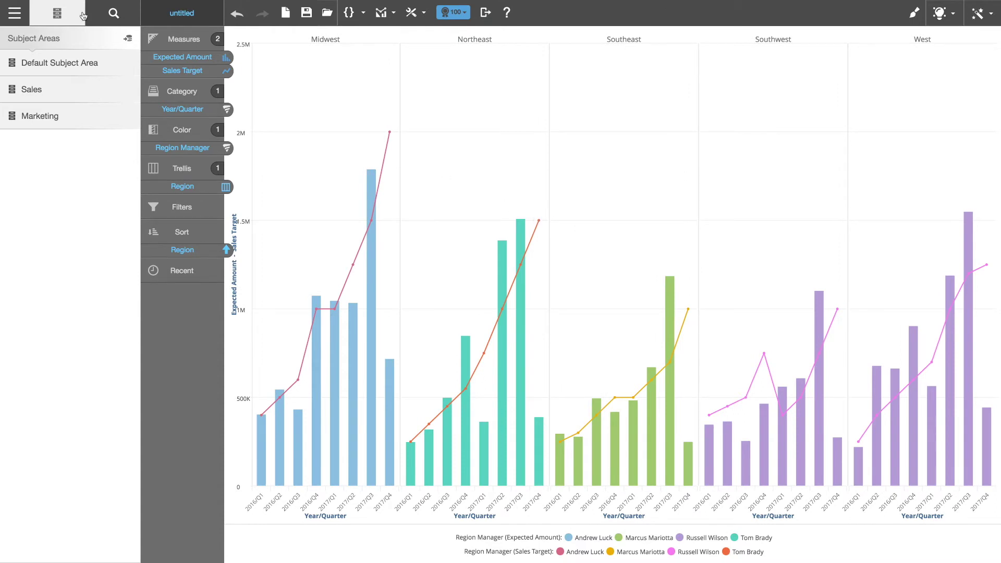
click(16, 17)
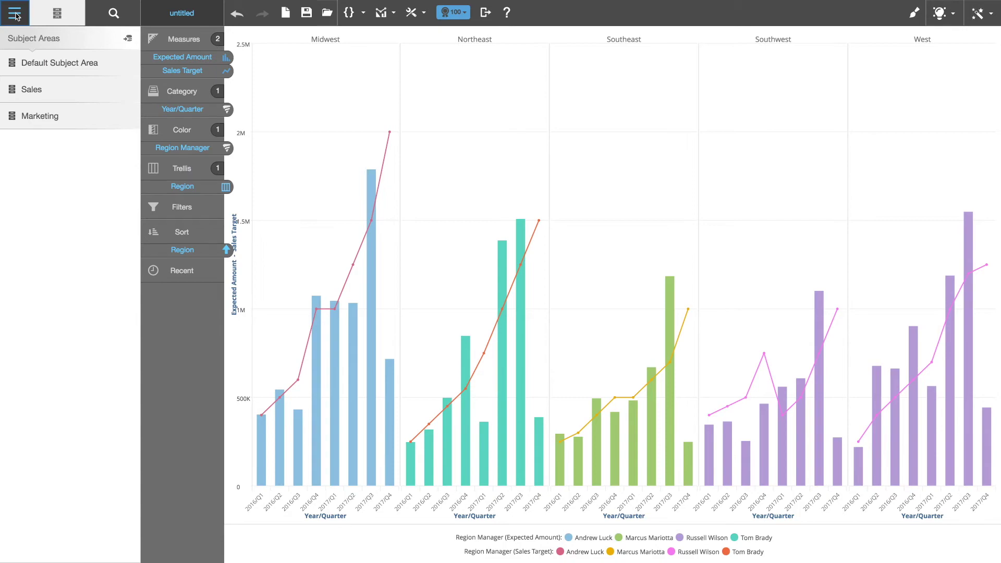
click(16, 17)
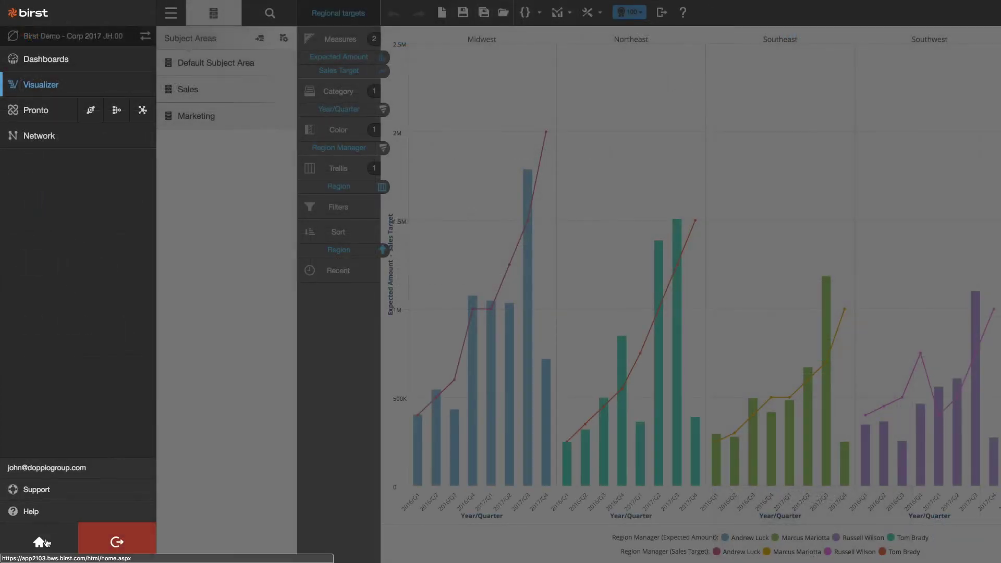
From the Birst home page, open the Admin Define Sources Data Flow diagram.
click(38, 543)
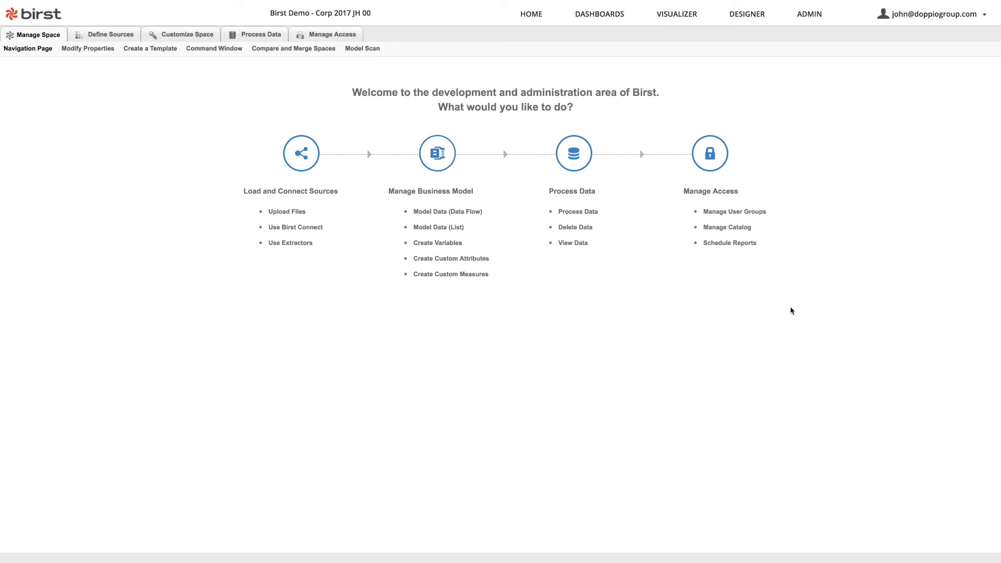
click(109, 36)
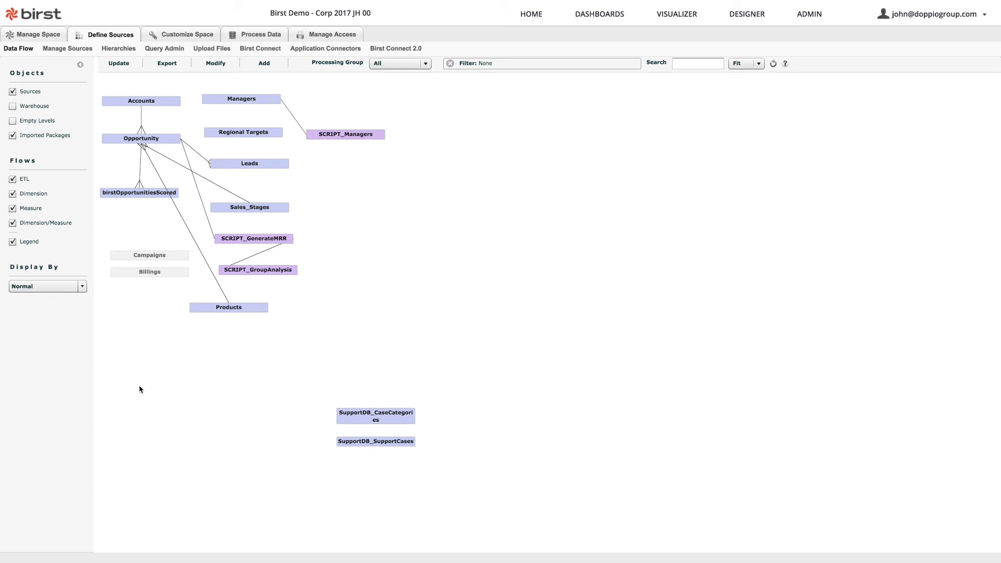
Show warehouse and source tables together in the data flow diagram, totalling 32 tables and 36 flows.
click(13, 106)
click(12, 93)
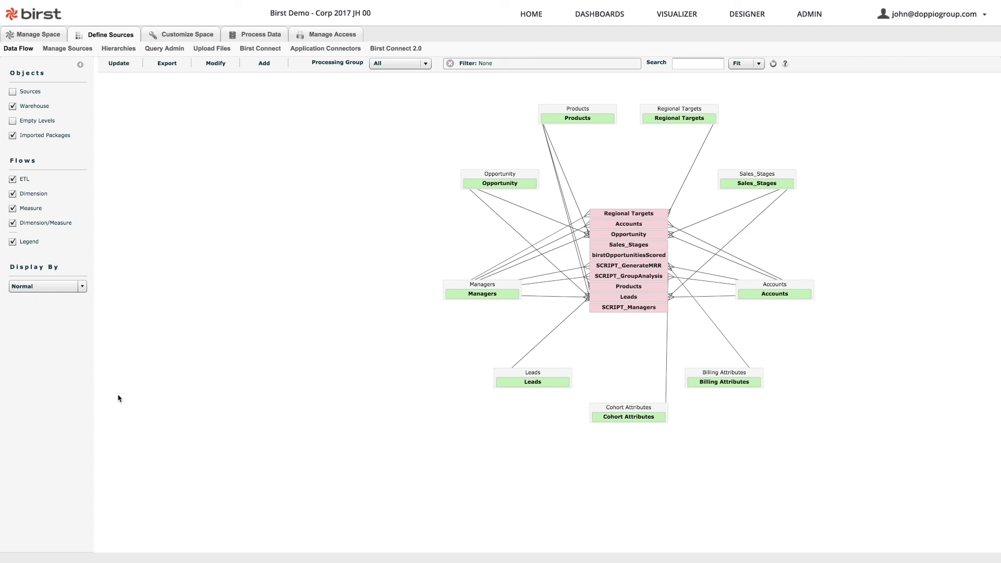
click(12, 91)
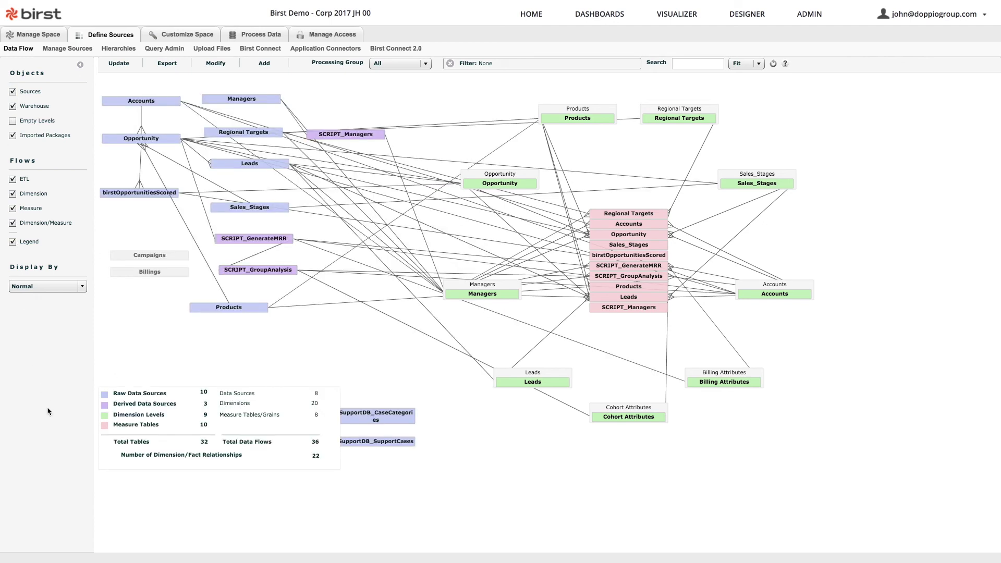